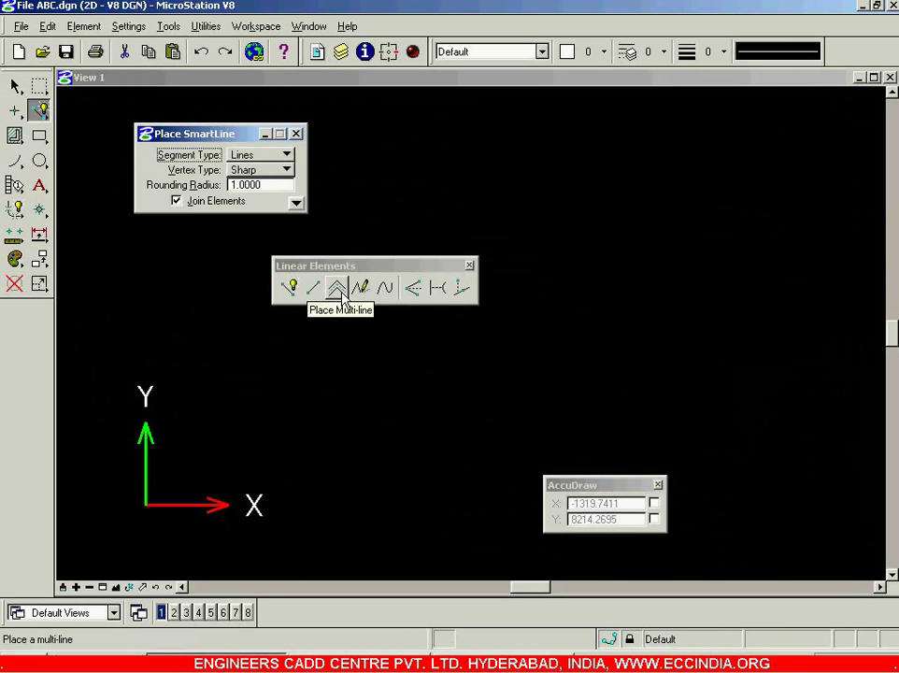
- Activate the Place Multi-line tool and set the first point of a multi-line in the empty drawing area
{"action": "left_click_drag", "start_coordinate": [342, 301], "coordinate": [512, 195]}
{"action": "left_click", "coordinate": [508, 194]}
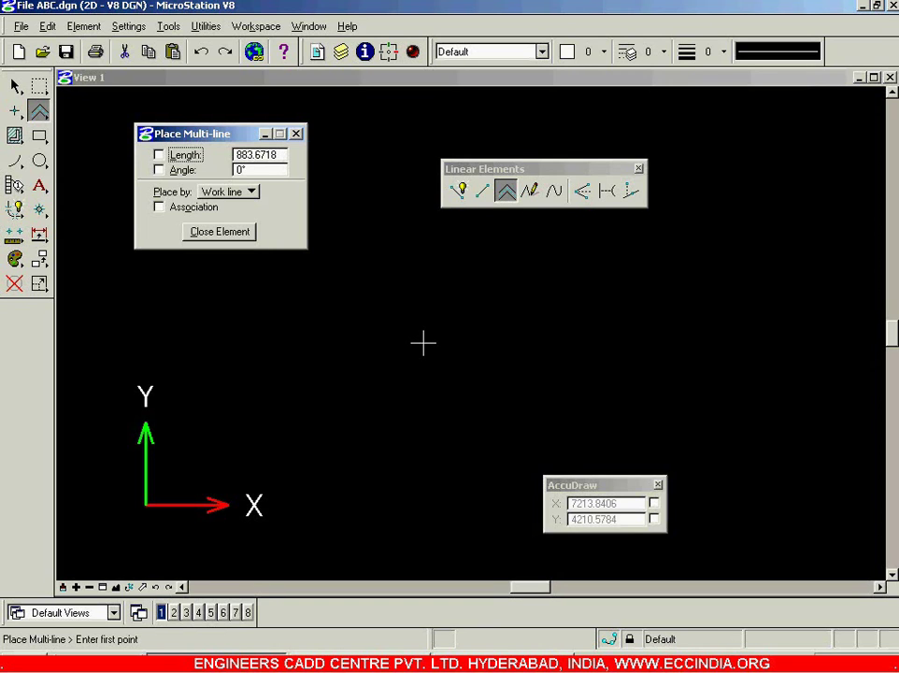
{"action": "left_click", "coordinate": [327, 377]}
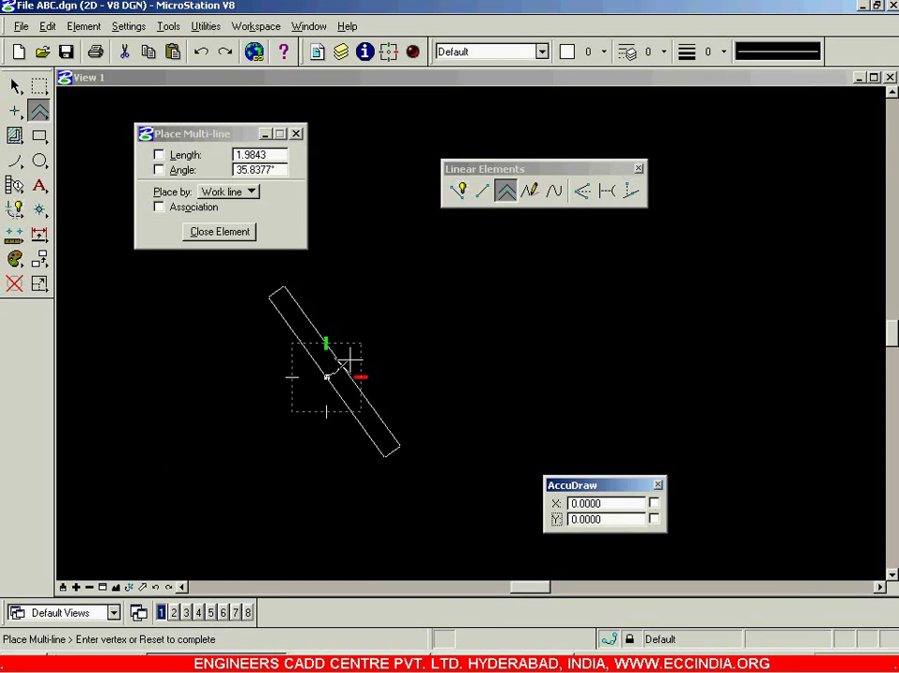
{"action": "scroll", "coordinate": [439, 322], "scroll_direction": "down", "scroll_amount": 3}
{"action": "scroll", "coordinate": [433, 327], "scroll_direction": "down", "scroll_amount": 2}
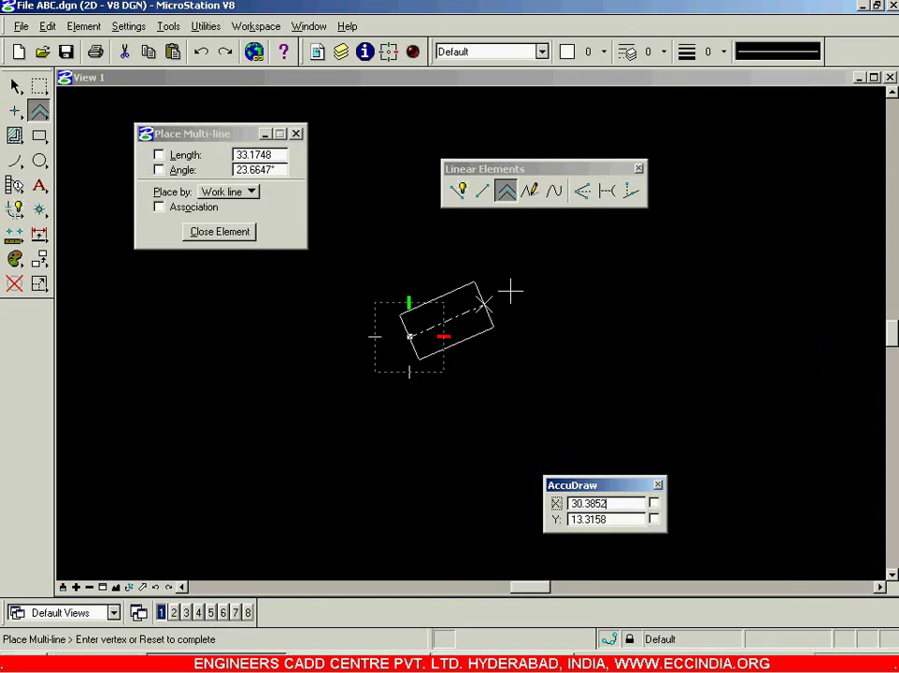
{"action": "scroll", "coordinate": [502, 290], "scroll_direction": "down", "scroll_amount": 5}
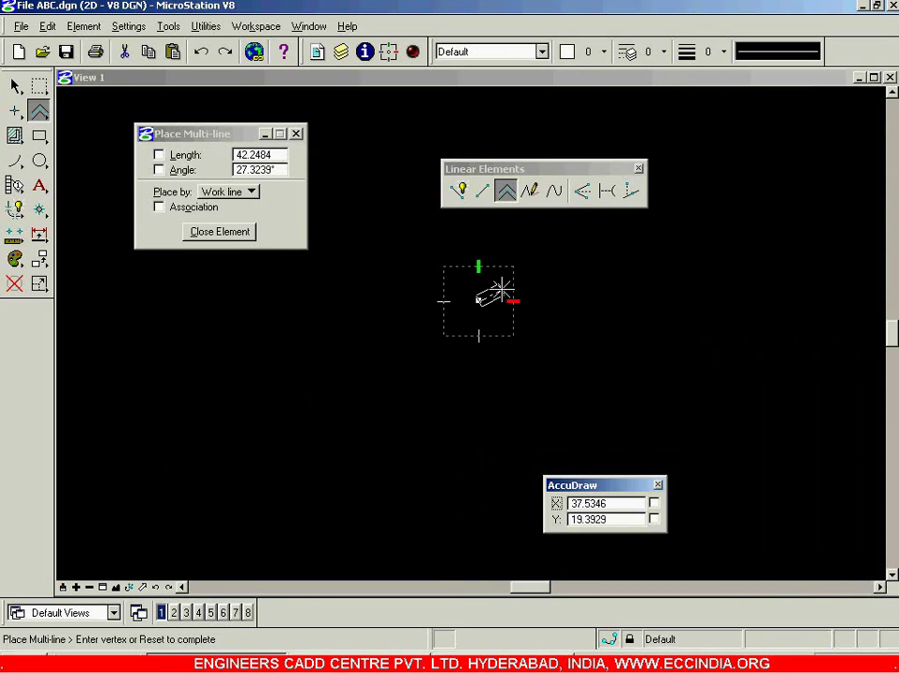
{"action": "scroll", "coordinate": [624, 252], "scroll_direction": "down", "scroll_amount": 2}
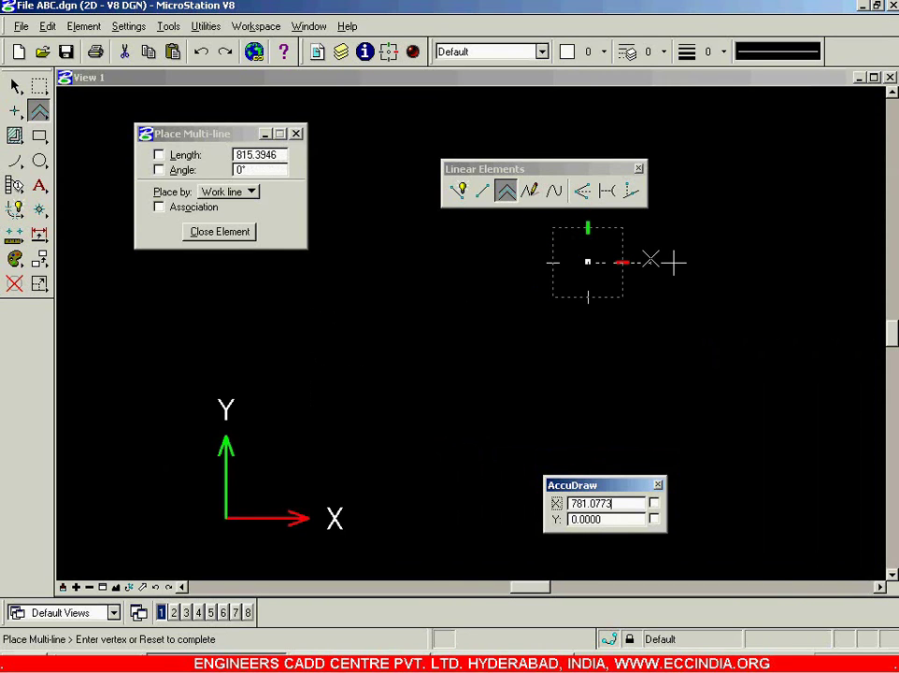
{"action": "scroll", "coordinate": [632, 228], "scroll_direction": "up", "scroll_amount": 8}
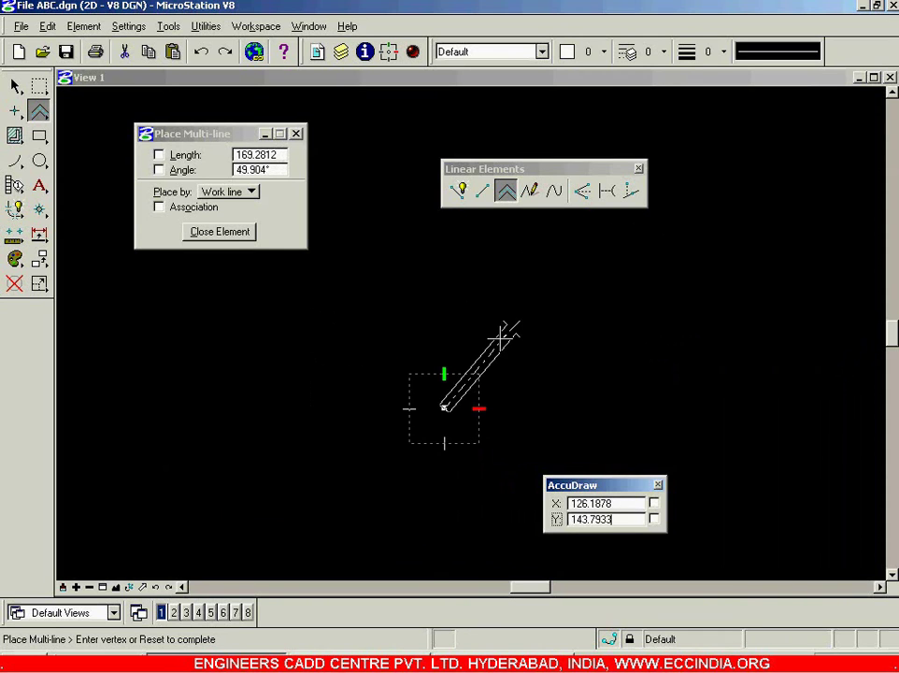
{"action": "scroll", "coordinate": [486, 356], "scroll_direction": "up", "scroll_amount": 3}
{"action": "scroll", "coordinate": [425, 456], "scroll_direction": "up", "scroll_amount": 3}
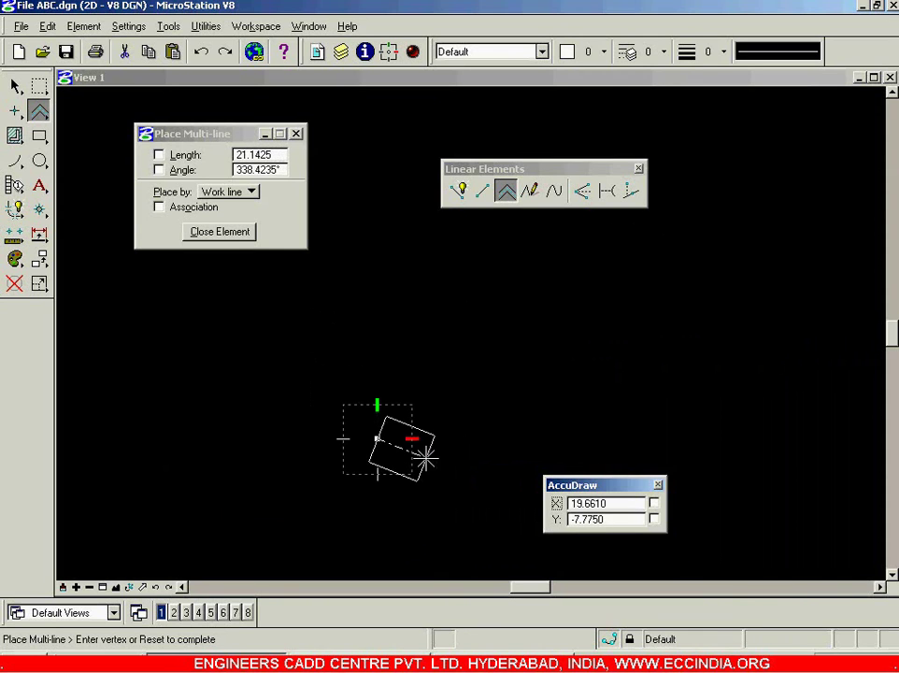
{"action": "scroll", "coordinate": [461, 310], "scroll_direction": "down", "scroll_amount": 5}
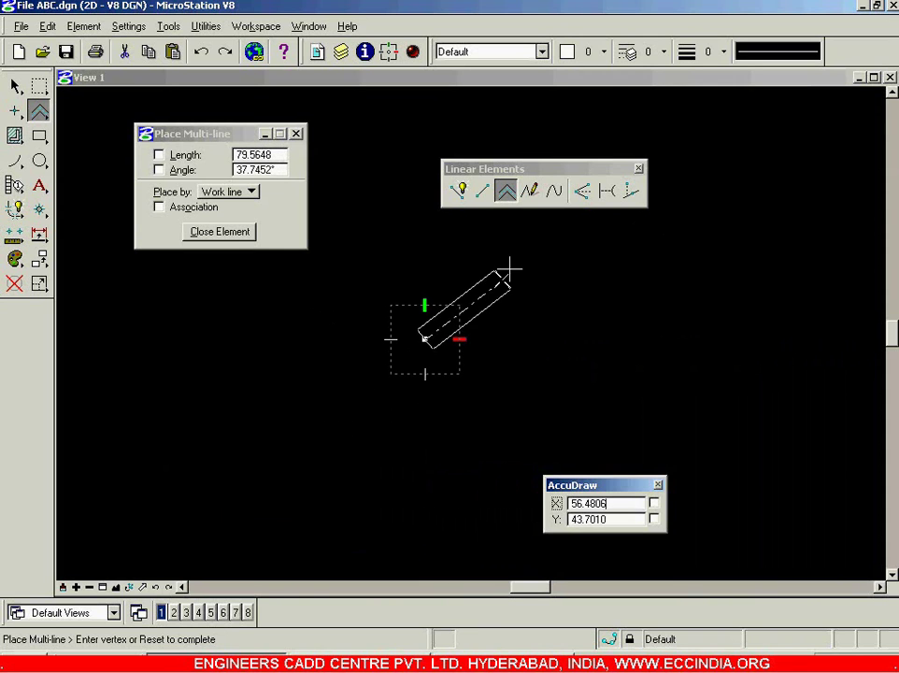
- Close the Linear Elements toolbox and move the Place Multi-line settings window clear of the drawing area
{"action": "left_click", "coordinate": [638, 168]}
{"action": "scroll", "coordinate": [313, 422], "scroll_direction": "down", "scroll_amount": 5}
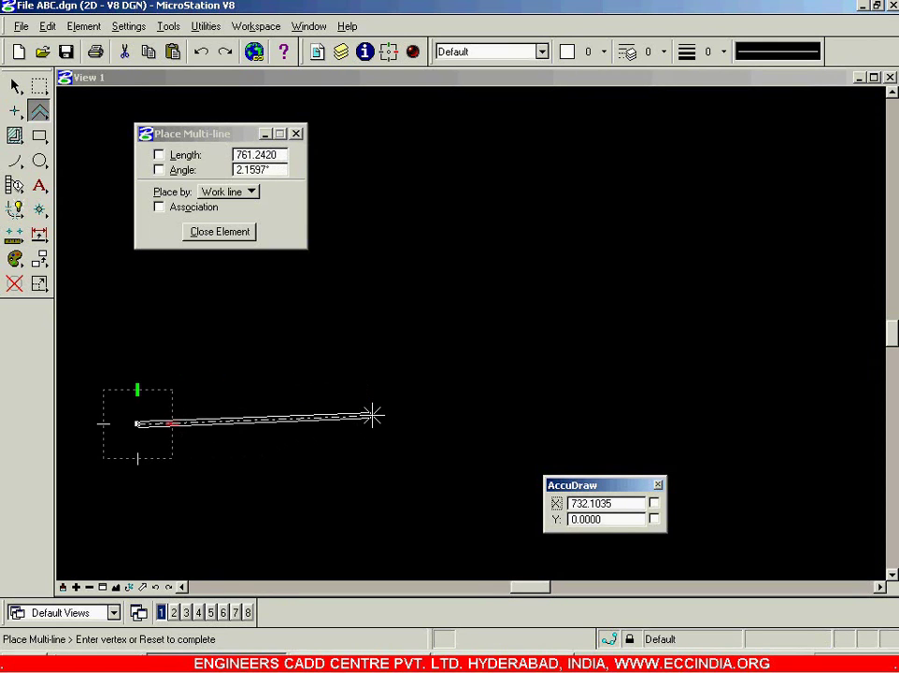
{"action": "left_click_drag", "start_coordinate": [235, 133], "coordinate": [174, 80]}
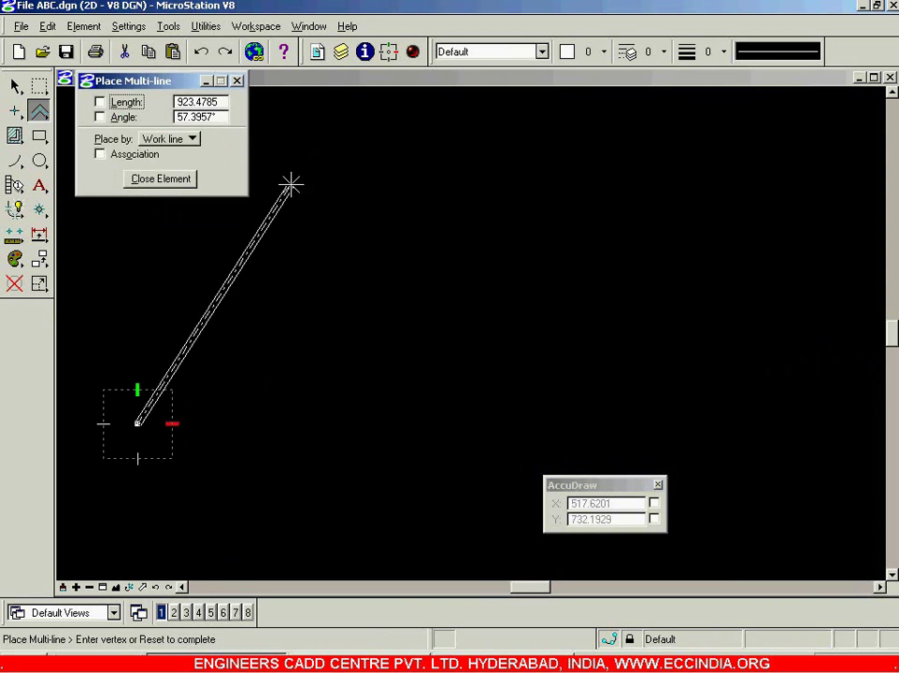
- Draw the multi-line as a five-segment zigzag across the view, its first segment about 923 long at about 57°, and finish it
{"action": "left_click", "coordinate": [292, 183]}
{"action": "left_click", "coordinate": [400, 451]}
{"action": "left_click", "coordinate": [545, 203]}
{"action": "left_click", "coordinate": [683, 430]}
{"action": "left_click", "coordinate": [755, 248]}
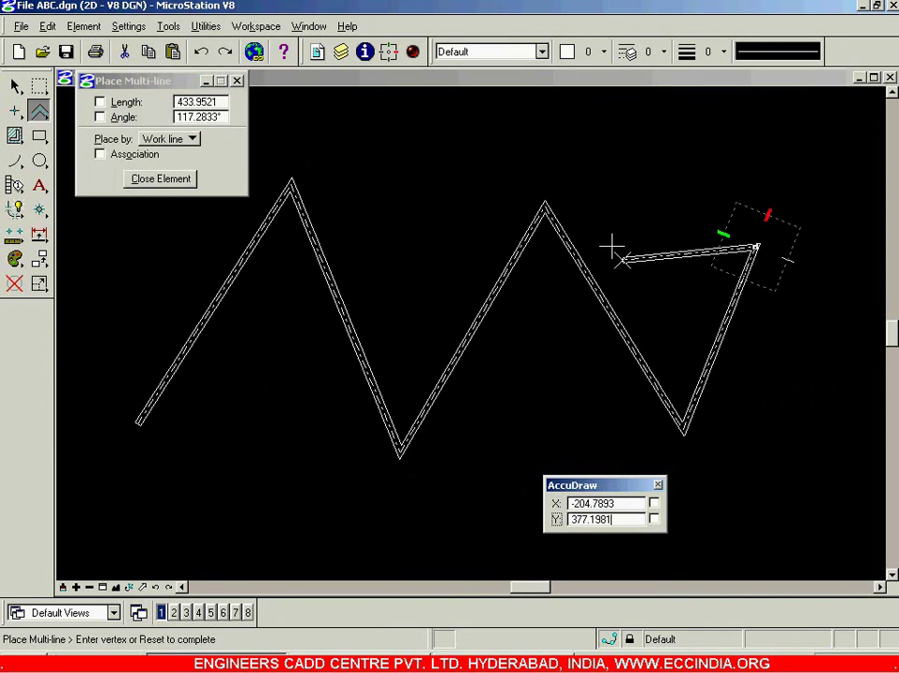
{"action": "right_click", "coordinate": [683, 187]}
- Draw a small triangular multi-line below the zigzag's first segment, ending manually near its start point without closing the element
{"action": "scroll", "coordinate": [227, 347], "scroll_direction": "up", "scroll_amount": 3}
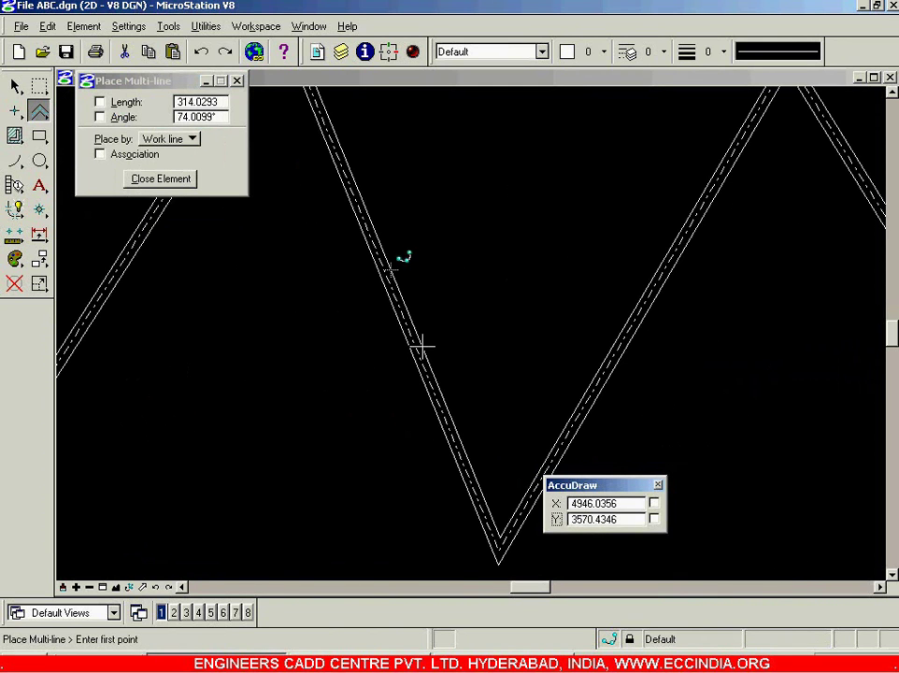
{"action": "scroll", "coordinate": [413, 347], "scroll_direction": "up", "scroll_amount": 3}
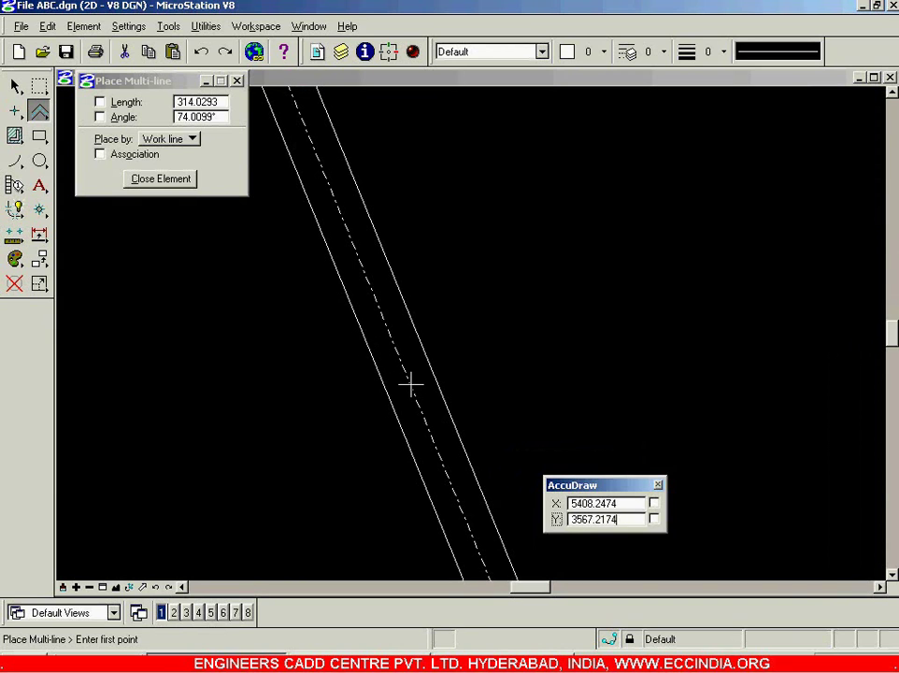
{"action": "scroll", "coordinate": [412, 396], "scroll_direction": "down", "scroll_amount": 5}
{"action": "scroll", "coordinate": [411, 393], "scroll_direction": "up", "scroll_amount": 5}
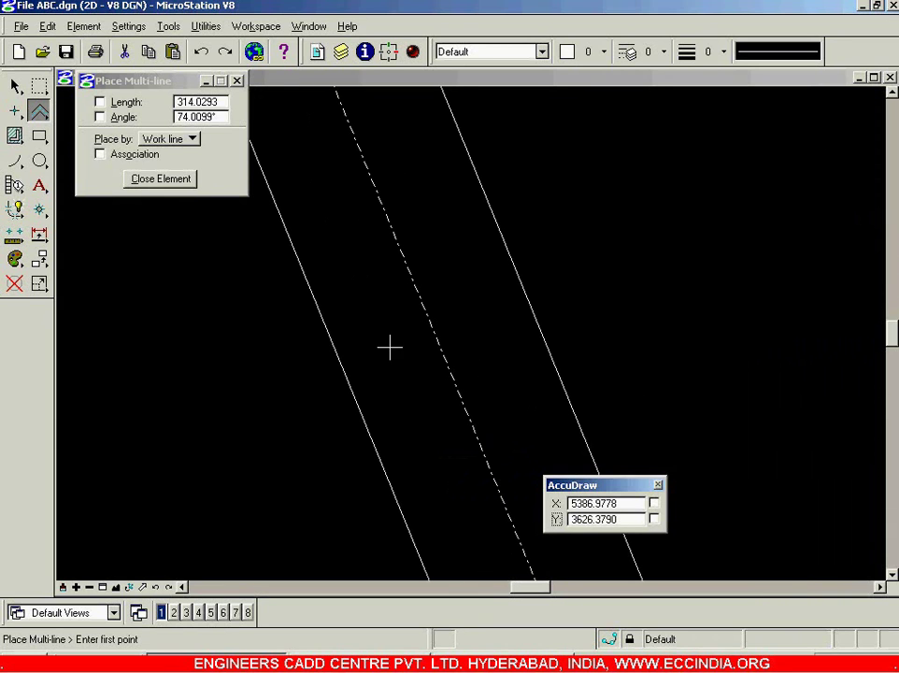
{"action": "scroll", "coordinate": [494, 339], "scroll_direction": "down", "scroll_amount": 5}
{"action": "scroll", "coordinate": [424, 360], "scroll_direction": "up", "scroll_amount": 5}
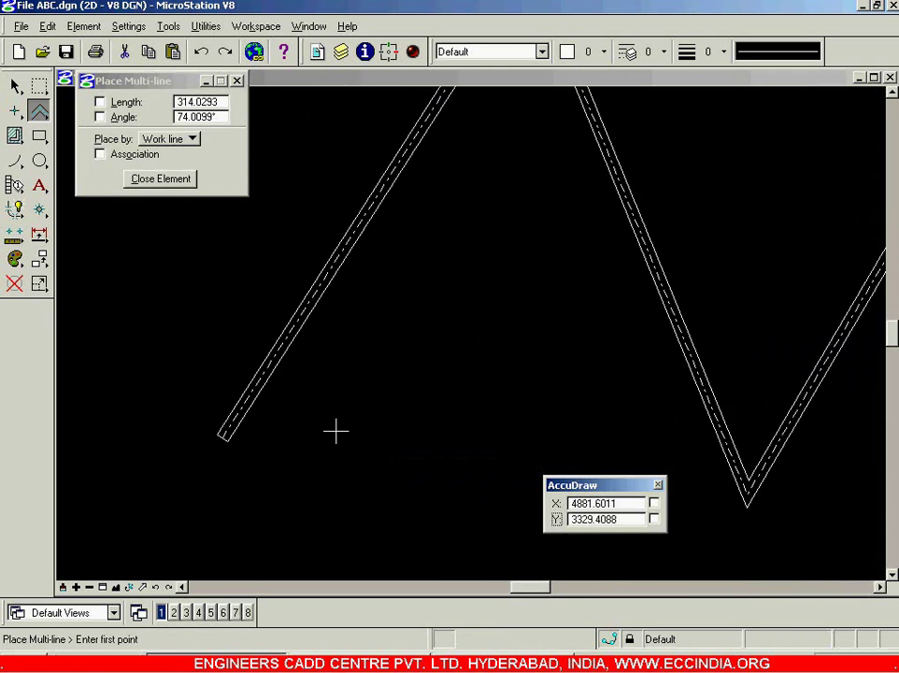
{"action": "left_click", "coordinate": [360, 239]}
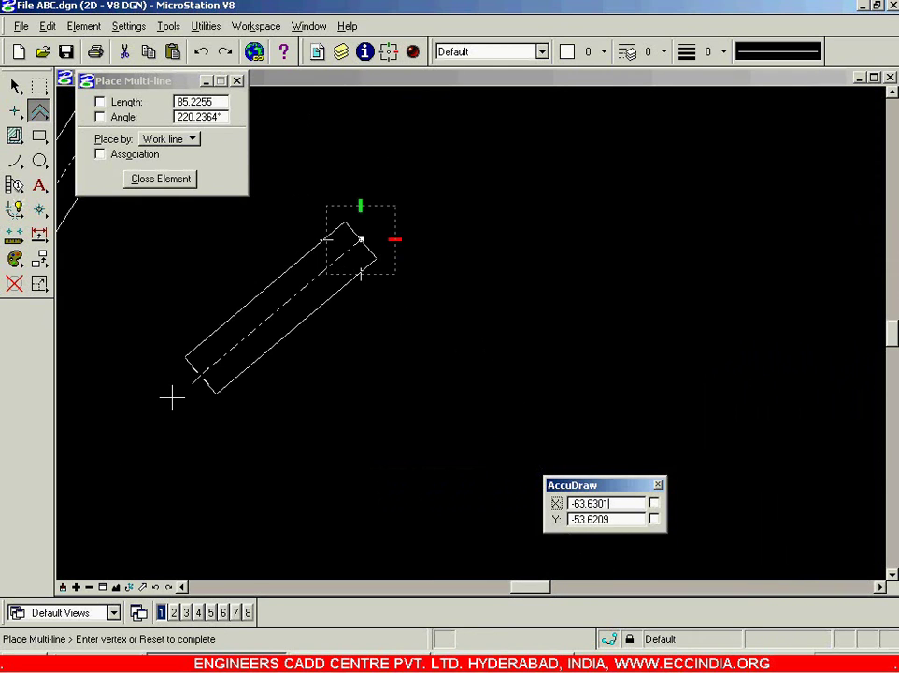
{"action": "left_click", "coordinate": [117, 493]}
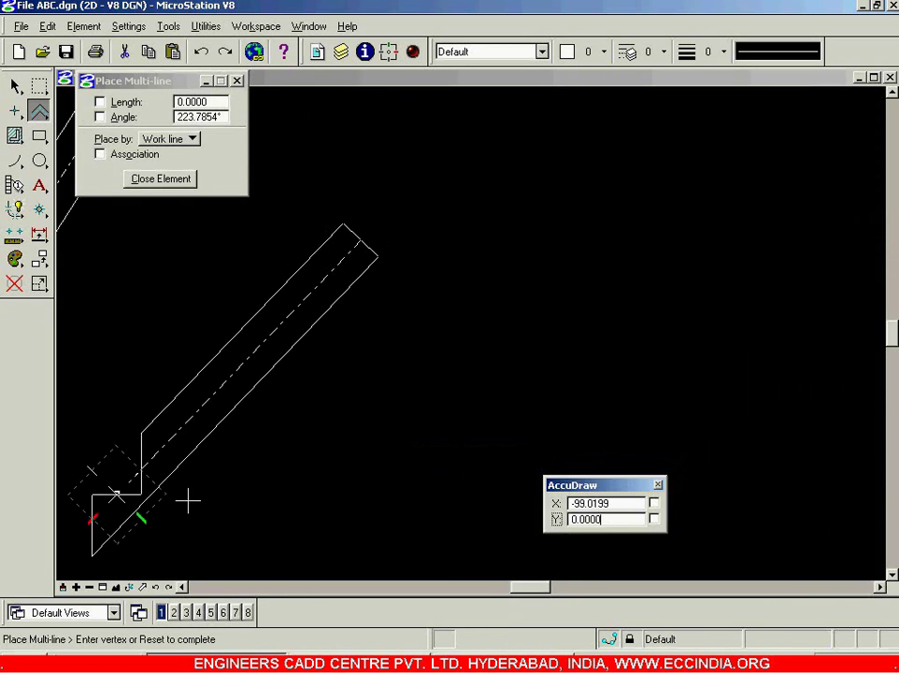
{"action": "left_click", "coordinate": [708, 500]}
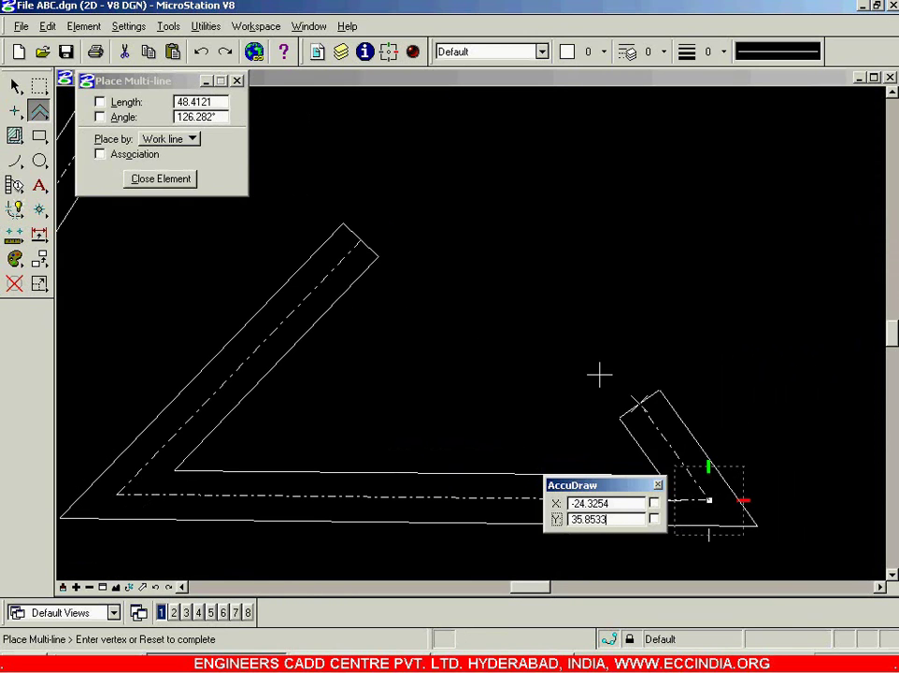
{"action": "left_click", "coordinate": [344, 226]}
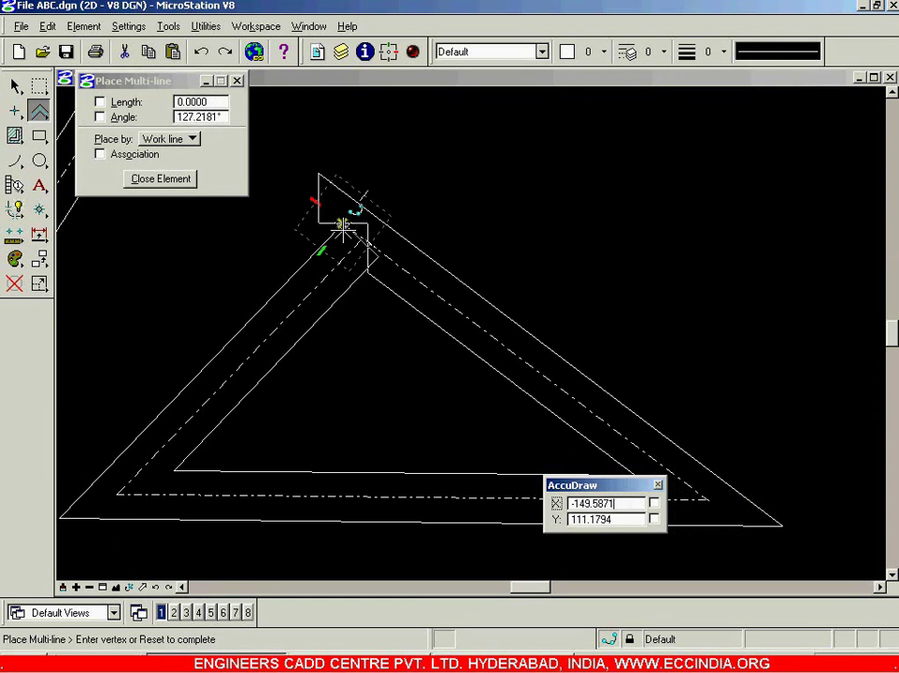
{"action": "right_click", "coordinate": [545, 192]}
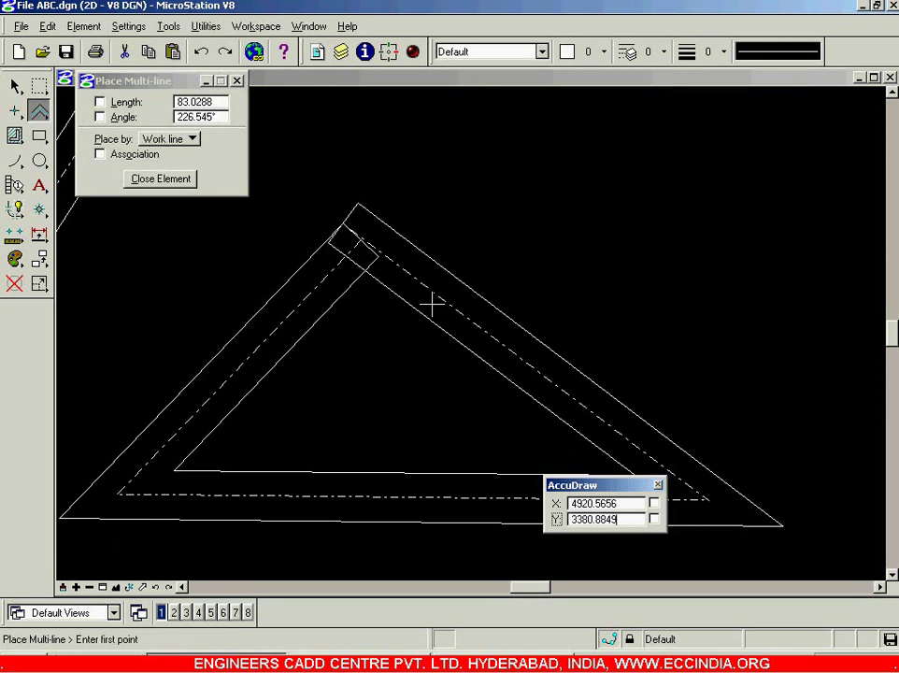
- Draw a second triangular multi-line in an empty area and join its last side to the start with Close Element
{"action": "scroll", "coordinate": [431, 313], "scroll_direction": "down", "scroll_amount": 5}
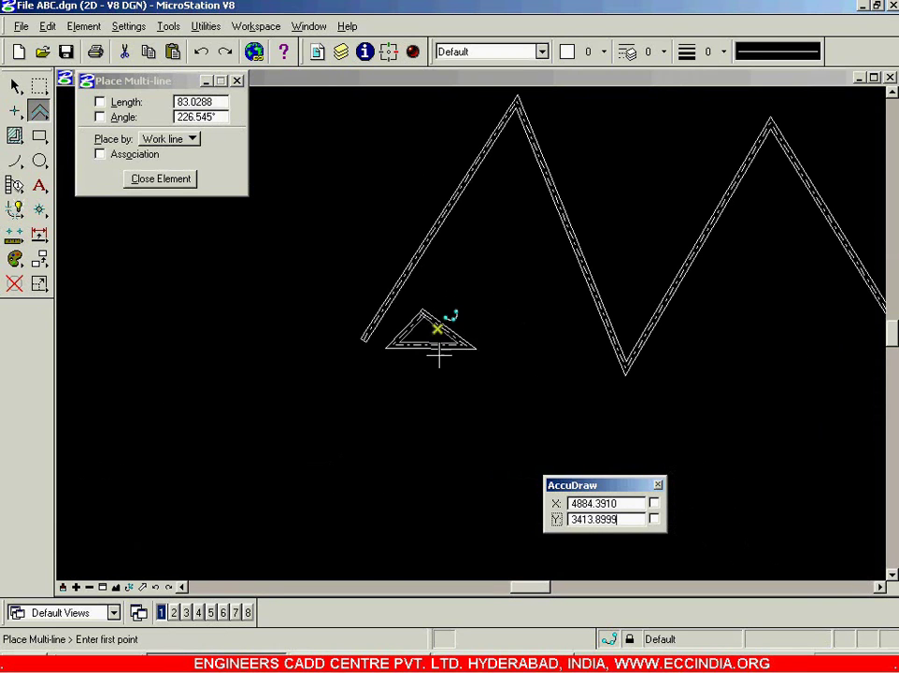
{"action": "scroll", "coordinate": [296, 393], "scroll_direction": "up", "scroll_amount": 3}
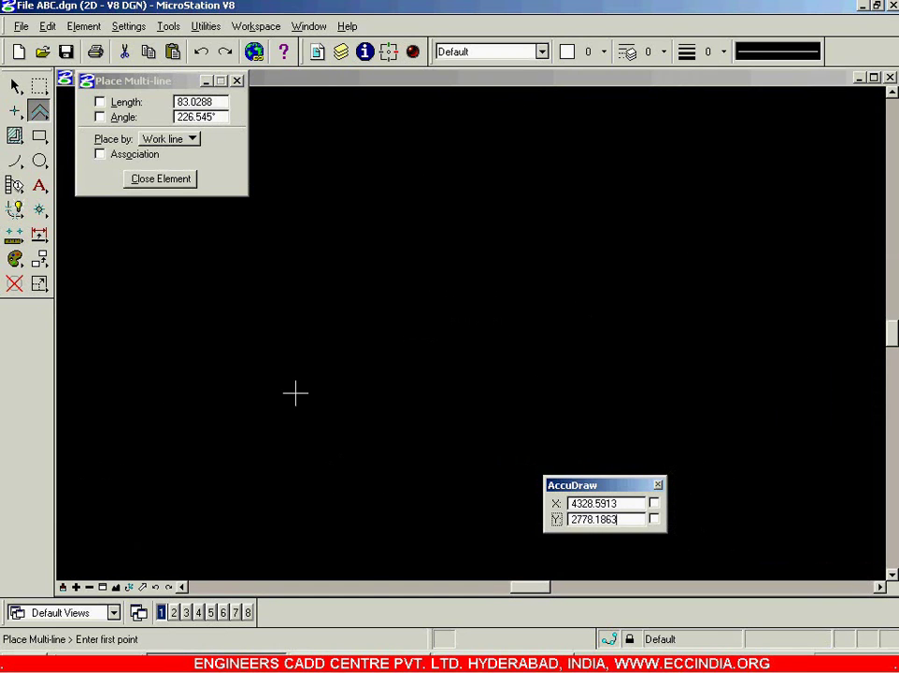
{"action": "left_click", "coordinate": [375, 211]}
{"action": "left_click", "coordinate": [158, 470]}
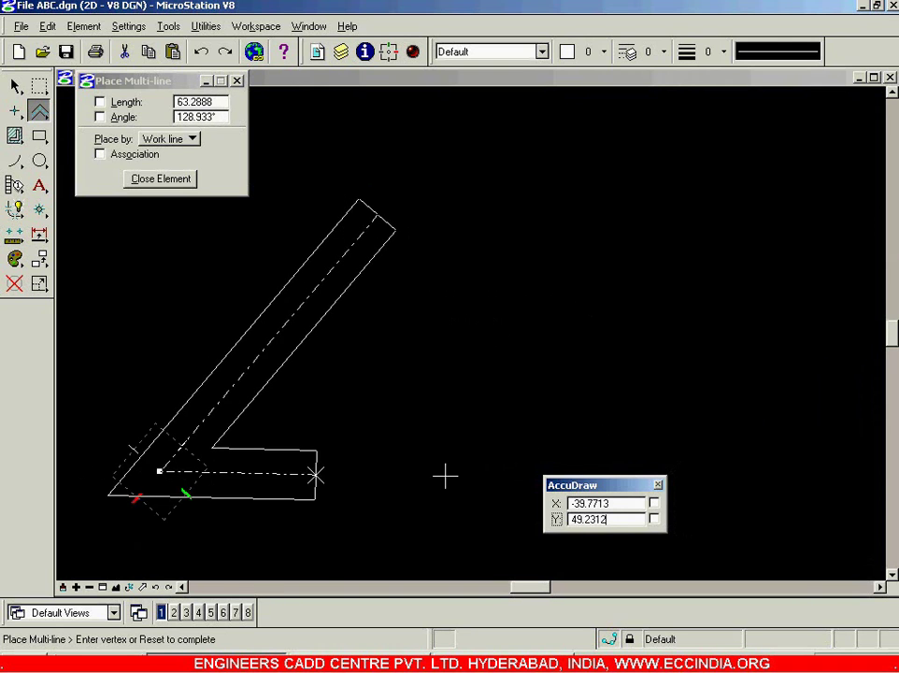
{"action": "left_click", "coordinate": [713, 474]}
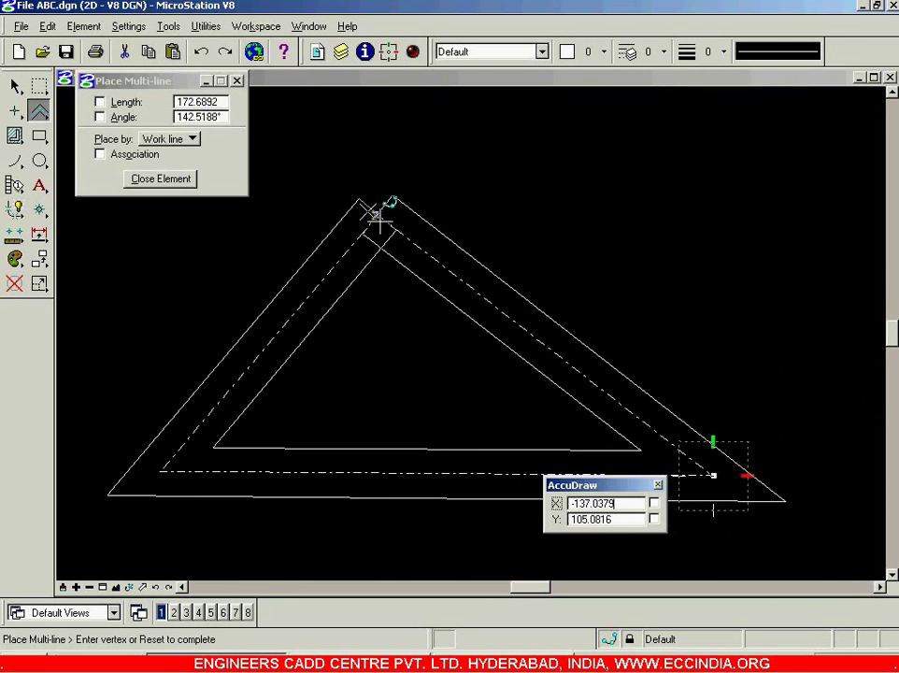
{"action": "left_click", "coordinate": [159, 180]}
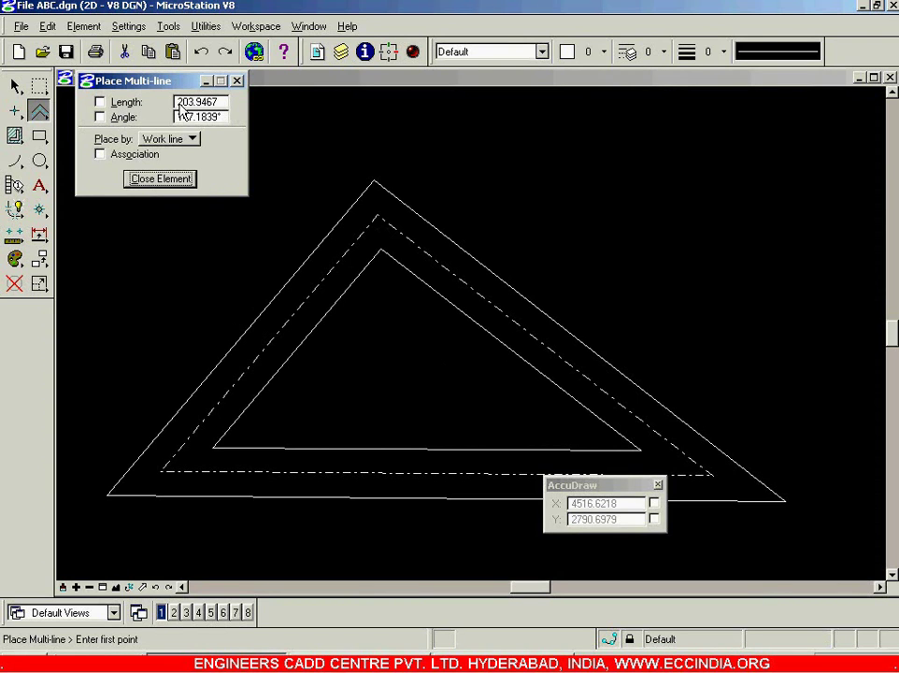
- Lock the length and angle of new multi-lines to 100 and 0°
{"action": "left_click", "coordinate": [129, 107]}
{"action": "left_click", "coordinate": [123, 119]}
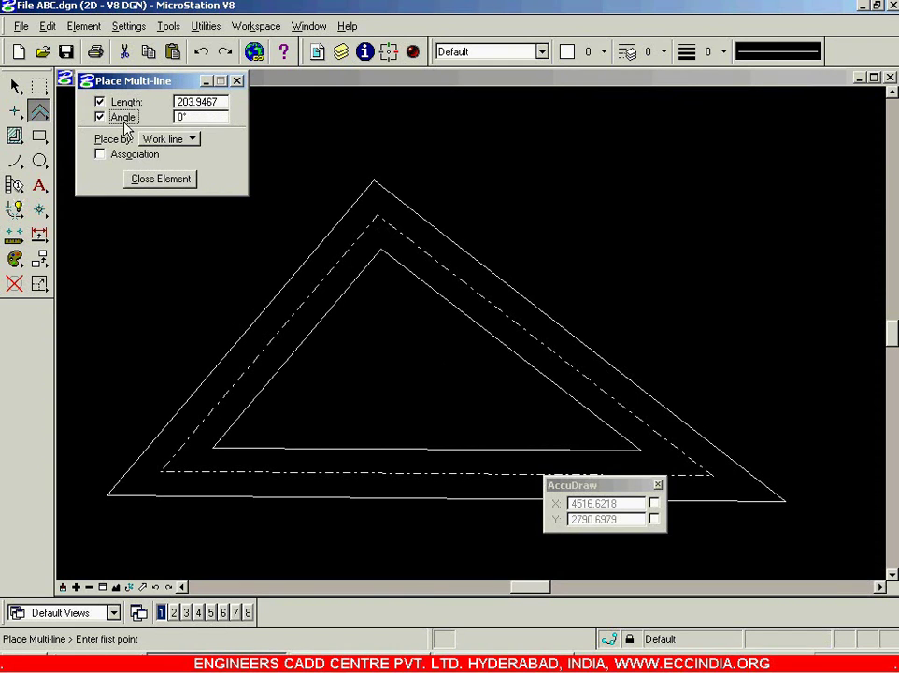
{"action": "left_click", "coordinate": [219, 102]}
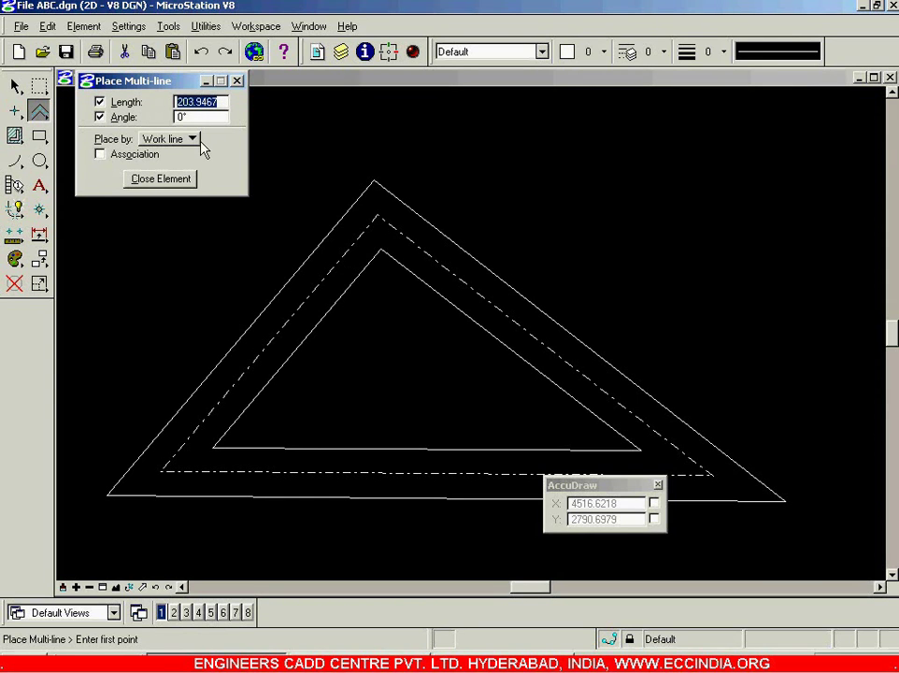
{"action": "type", "text": "100"}
{"action": "key", "text": "Tab"}
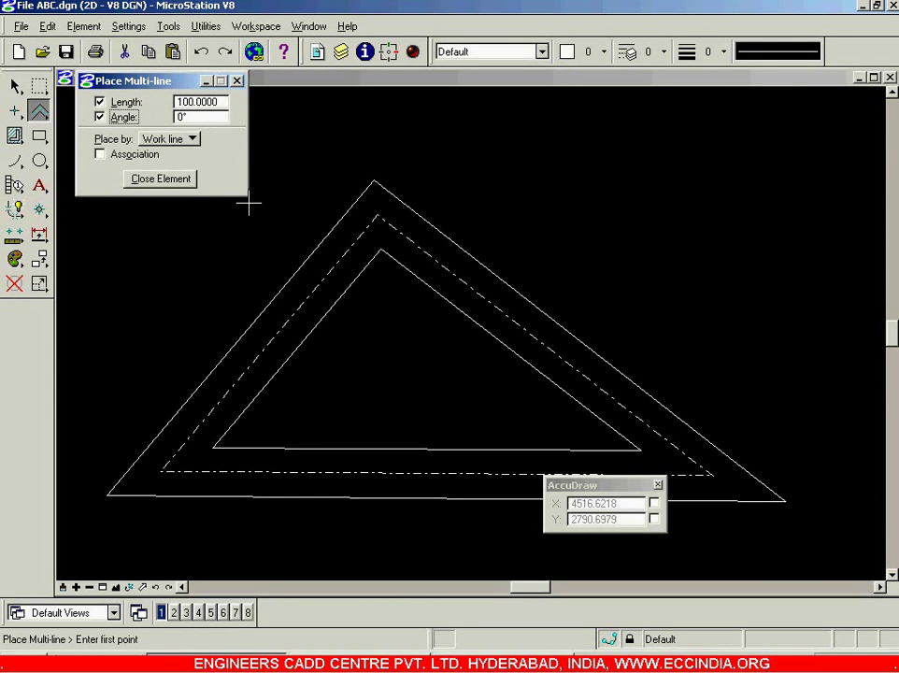
- Place four separate horizontal multi-lines, each 100 long, in the empty area beside the closed triangle
{"action": "scroll", "coordinate": [280, 257], "scroll_direction": "down", "scroll_amount": 3}
{"action": "scroll", "coordinate": [458, 251], "scroll_direction": "up", "scroll_amount": 3}
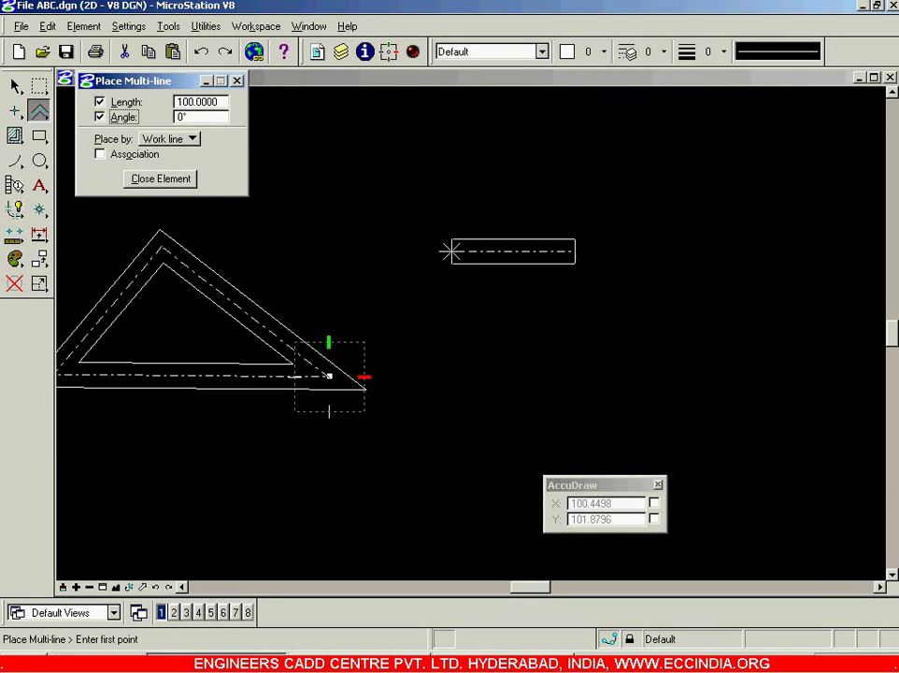
{"action": "left_click", "coordinate": [484, 176]}
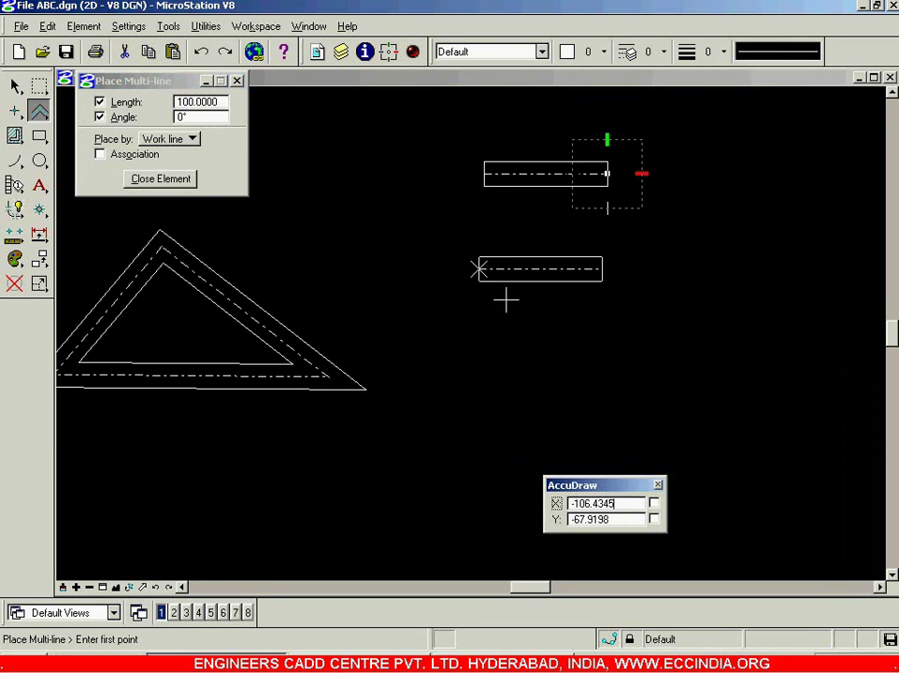
{"action": "left_click", "coordinate": [670, 355]}
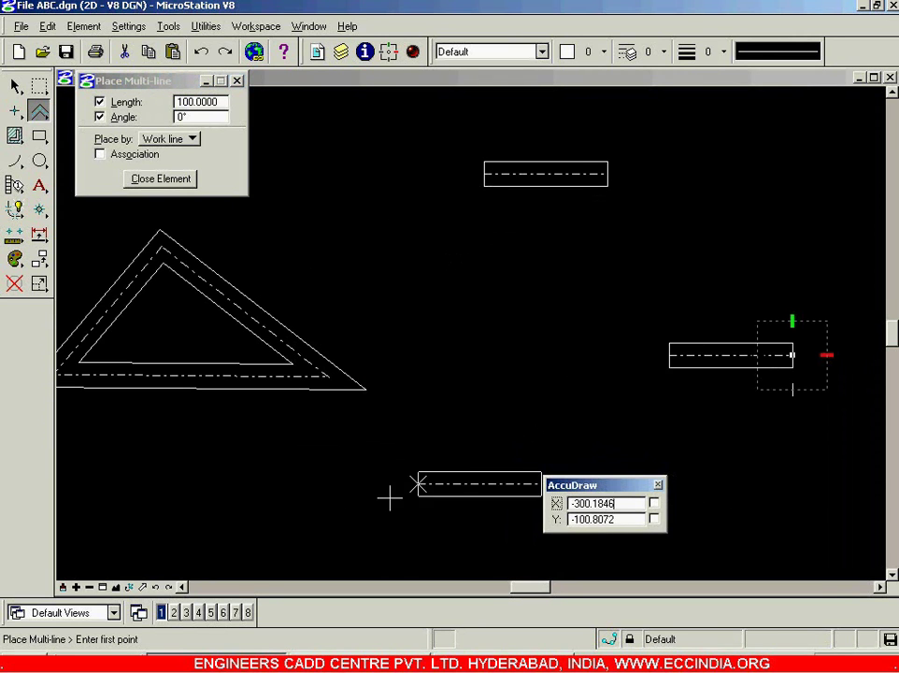
{"action": "left_click", "coordinate": [298, 519]}
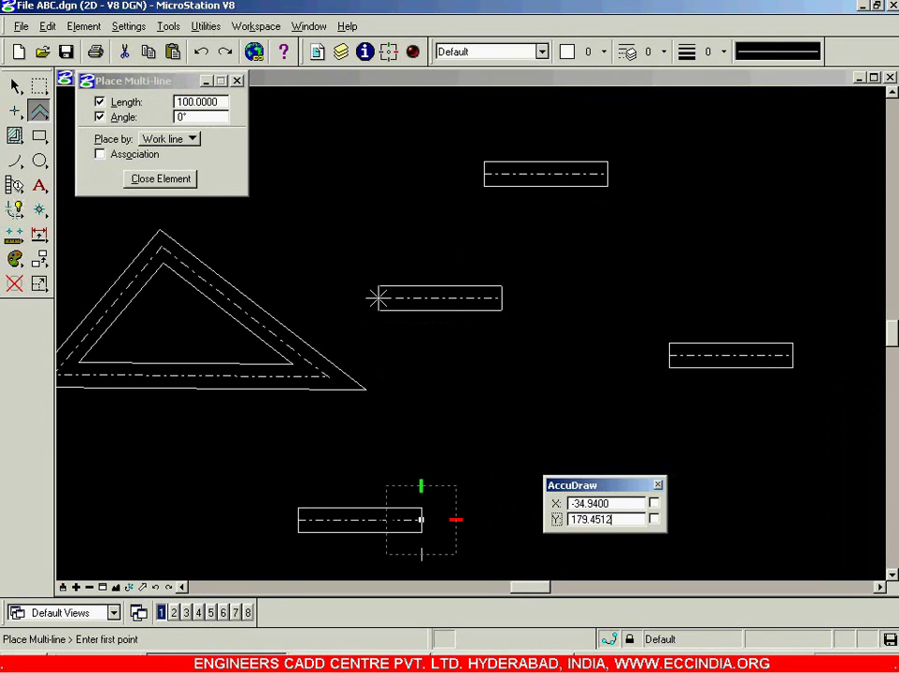
{"action": "left_click", "coordinate": [378, 299]}
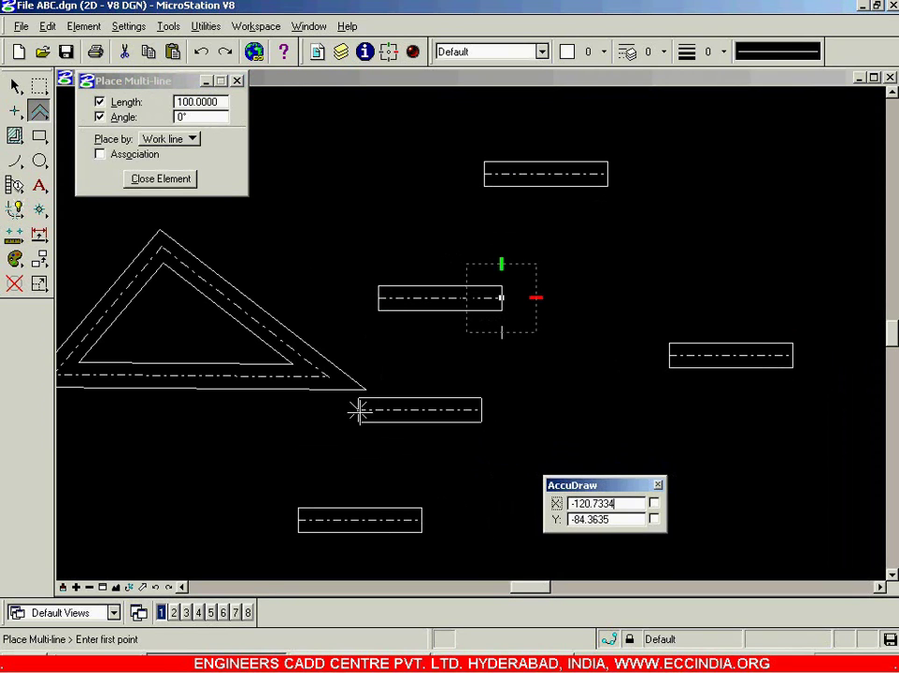
- Set the locked multi-line angle to 90° and place a vertical multi-line rising from the horizontal one nearest the triangle
{"action": "double_click", "coordinate": [178, 117]}
{"action": "type", "text": "90"}
{"action": "key", "text": "Tab"}
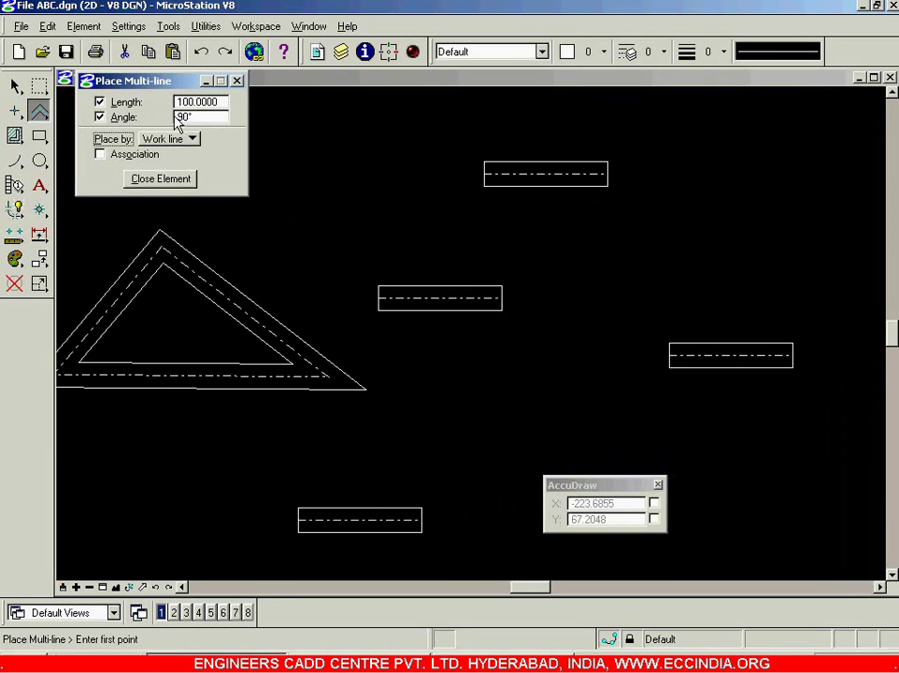
{"action": "left_click", "coordinate": [443, 314]}
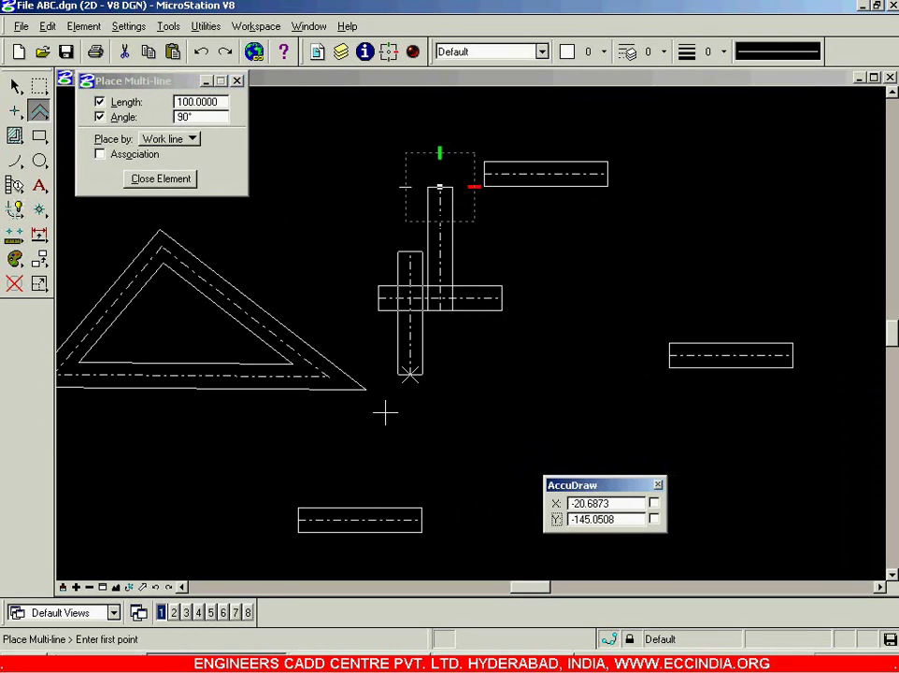
- Place vertical multi-lines 100 long rising from the lowest and the rightmost horizontal multi-lines
{"action": "left_click", "coordinate": [360, 508]}
{"action": "left_click", "coordinate": [728, 342]}
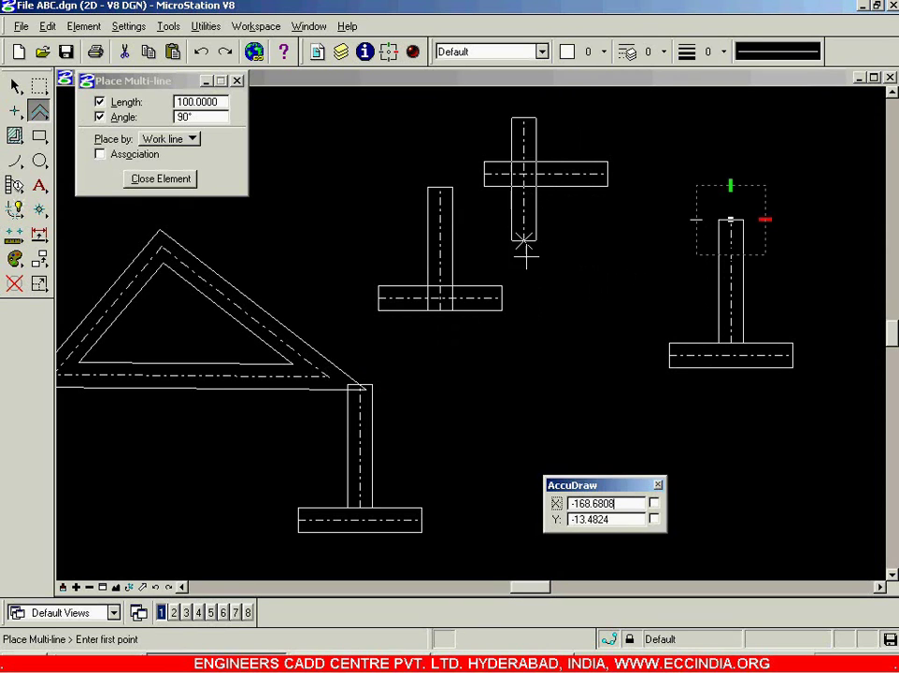
- Set the locked multi-line length to 250 and place a vertical multi-line in the open area between the existing ones
{"action": "left_click", "coordinate": [182, 103]}
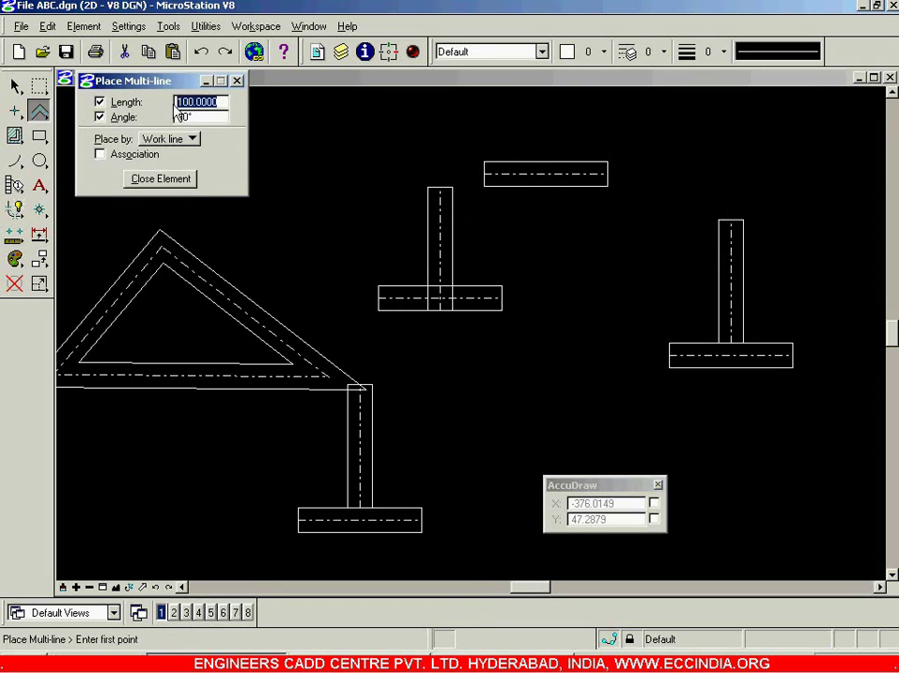
{"action": "type", "text": "250"}
{"action": "key", "text": "Tab"}
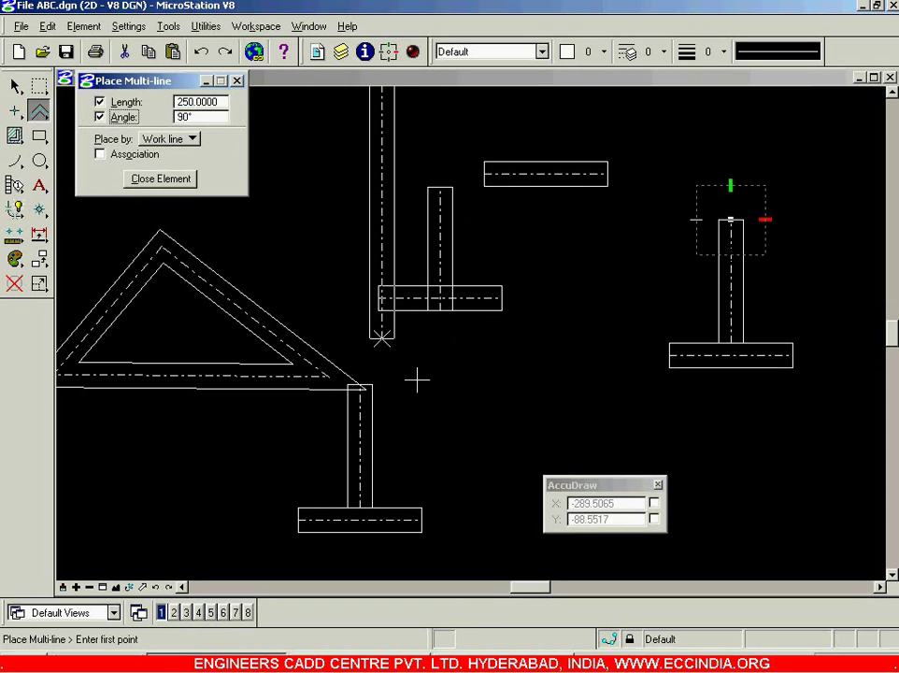
{"action": "left_click_drag", "start_coordinate": [607, 484], "coordinate": [229, 423]}
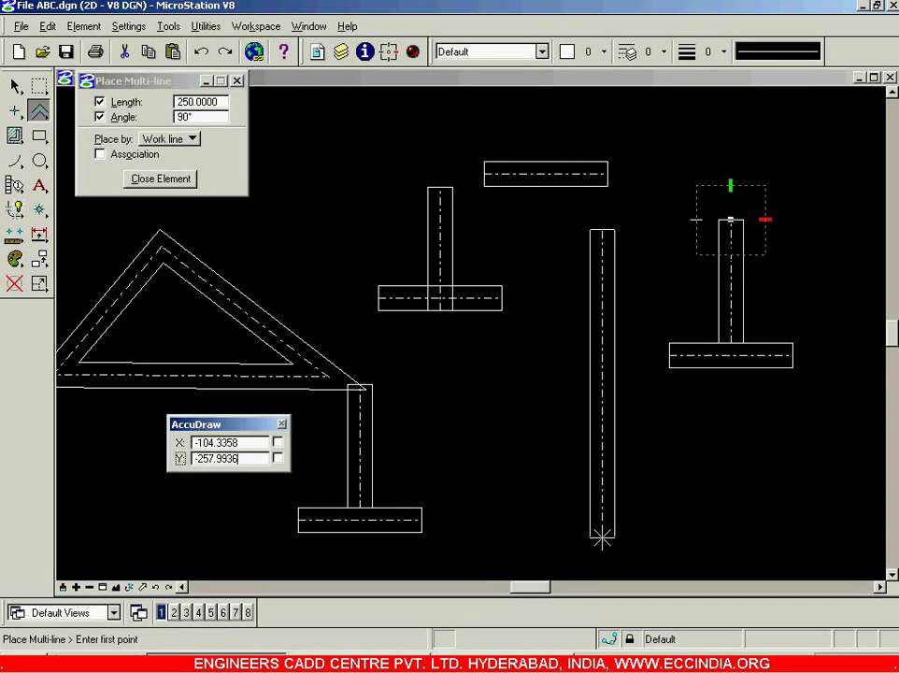
{"action": "left_click", "coordinate": [602, 539]}
{"action": "key", "text": "Escape"}
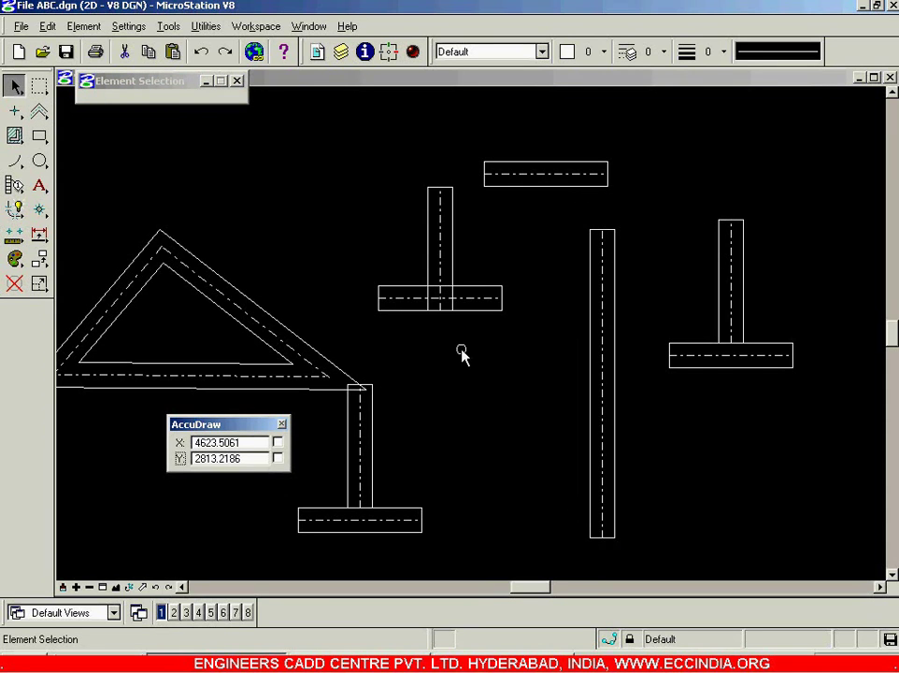
{"action": "scroll", "coordinate": [461, 353], "scroll_direction": "down", "scroll_amount": 6}
{"action": "scroll", "coordinate": [533, 233], "scroll_direction": "down", "scroll_amount": 3}
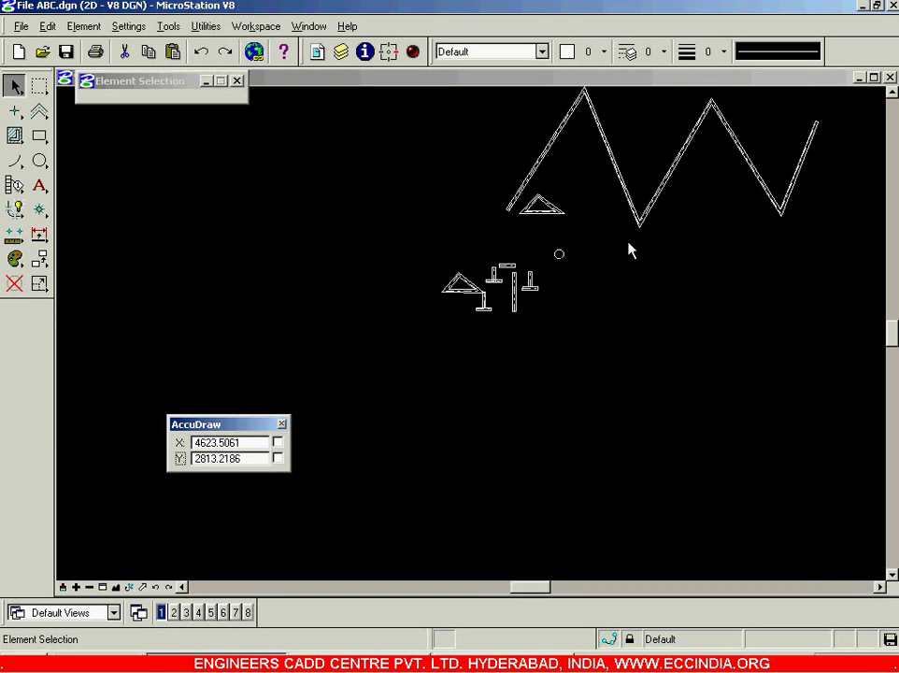
{"action": "scroll", "coordinate": [617, 180], "scroll_direction": "up", "scroll_amount": 3}
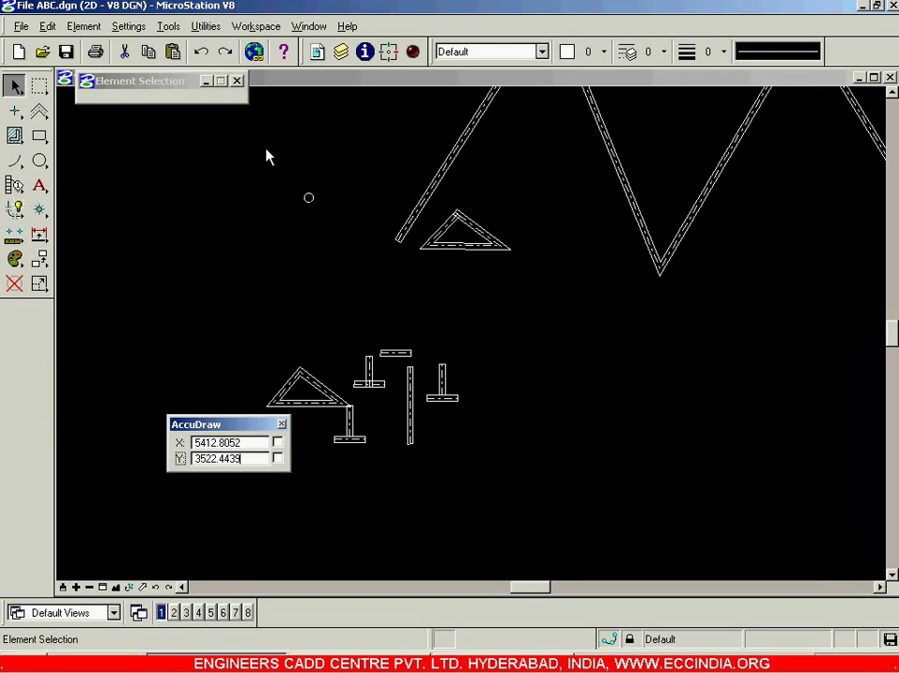
{"action": "left_click", "coordinate": [38, 111]}
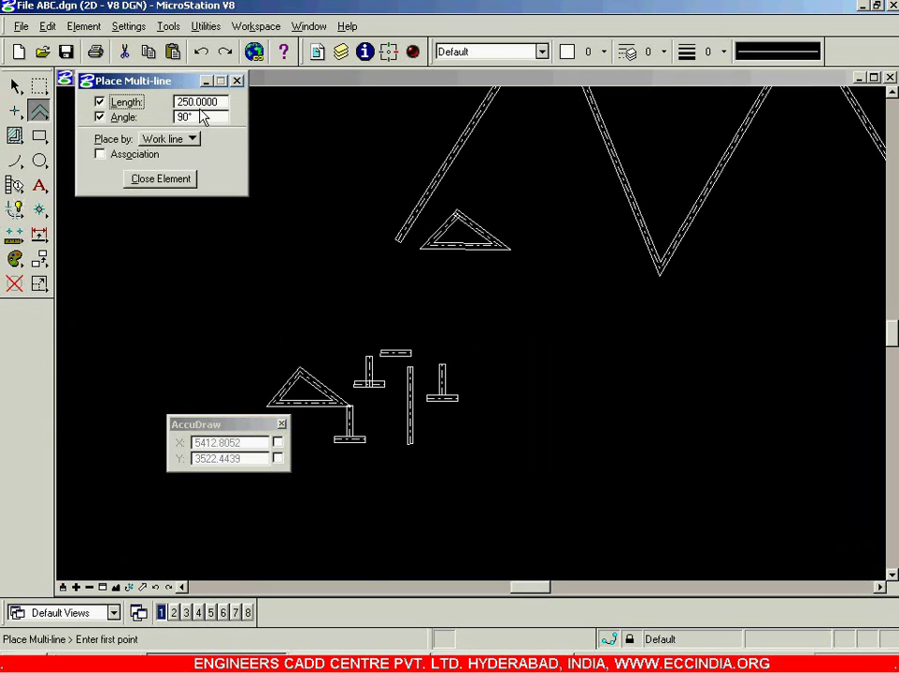
{"action": "left_click", "coordinate": [328, 185]}
{"action": "scroll", "coordinate": [422, 227], "scroll_direction": "up", "scroll_amount": 3}
{"action": "scroll", "coordinate": [407, 235], "scroll_direction": "up", "scroll_amount": 3}
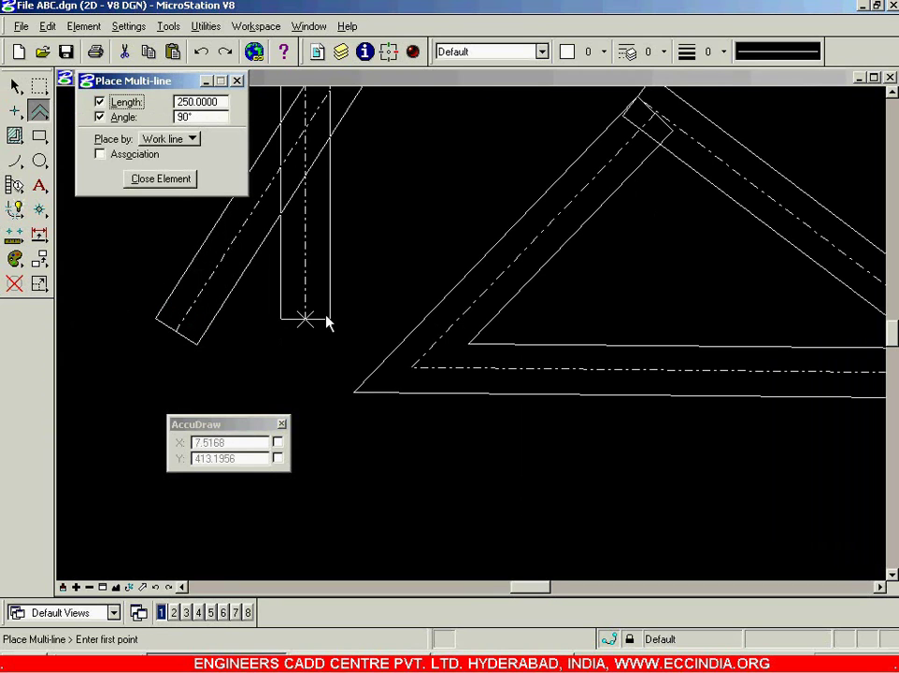
{"action": "key", "text": "Escape"}
- Select all the multi-lines in the drawing with a selection window and delete them
{"action": "scroll", "coordinate": [329, 318], "scroll_direction": "down", "scroll_amount": 5}
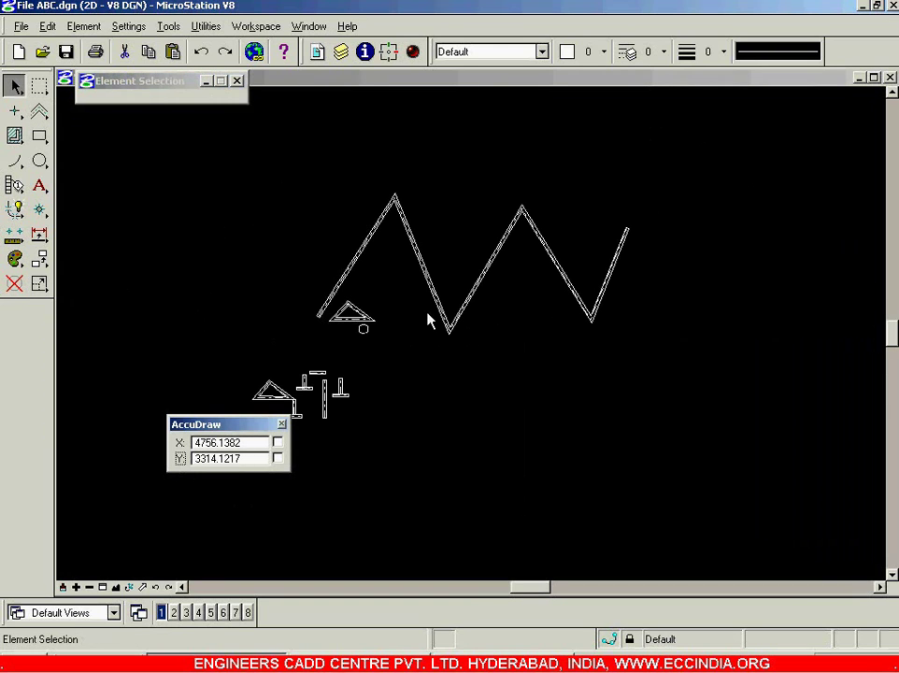
{"action": "left_click", "coordinate": [677, 171]}
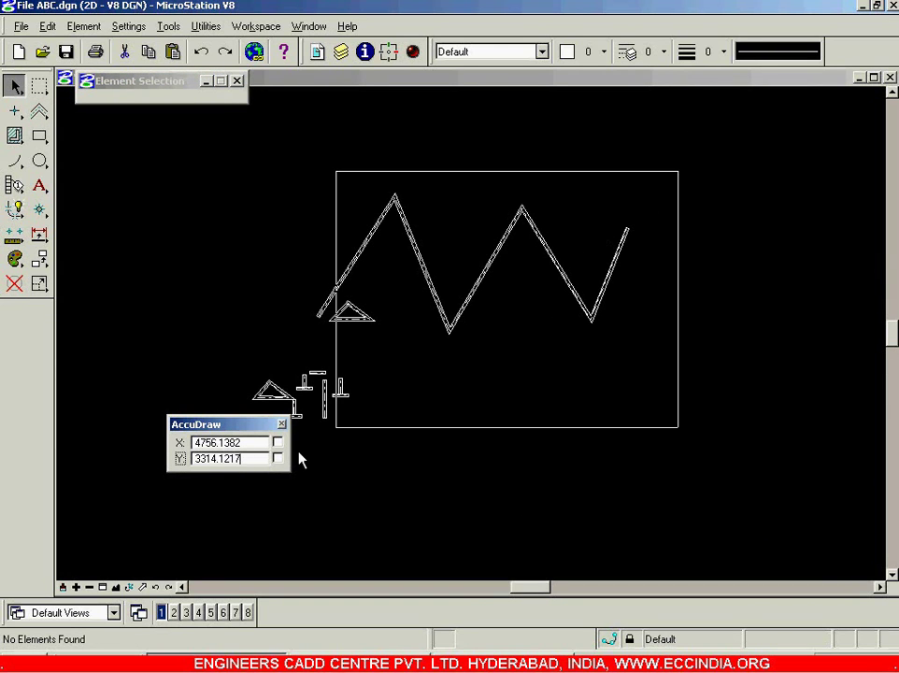
{"action": "left_click", "coordinate": [242, 483]}
{"action": "key", "text": "Delete"}
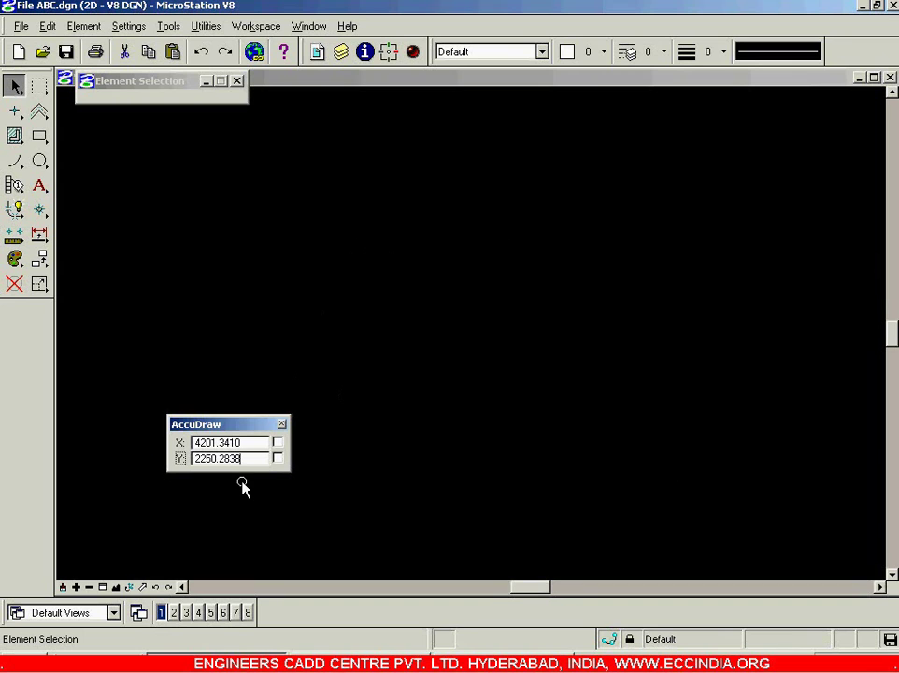
{"action": "left_click", "coordinate": [327, 374]}
{"action": "left_click", "coordinate": [316, 341]}
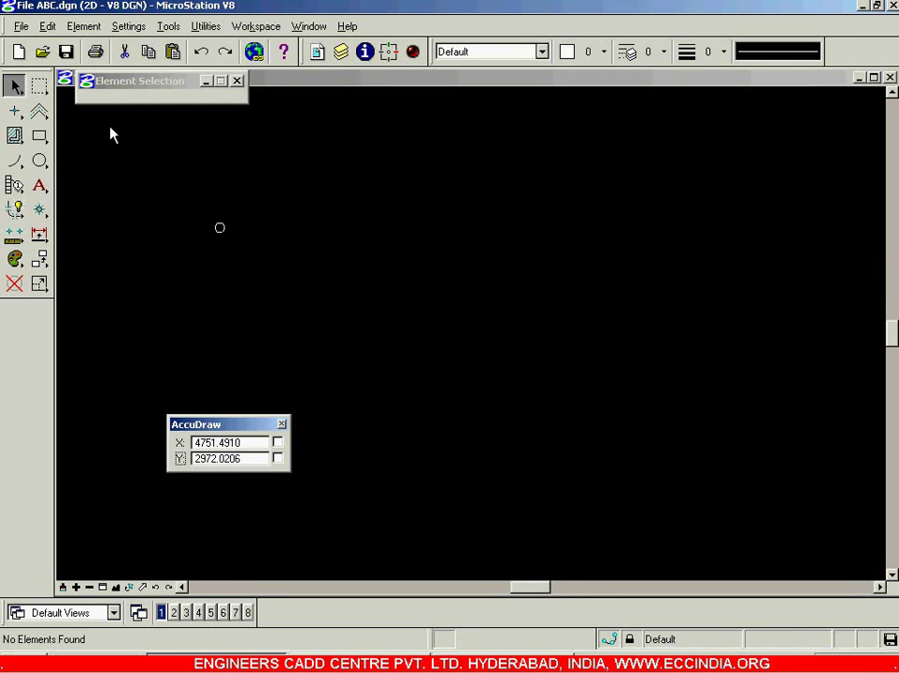
- Open the multi-line definition settings, check the -10 and 10 offset lines, and insert a new line component before the 10 offset line
{"action": "left_click", "coordinate": [85, 27]}
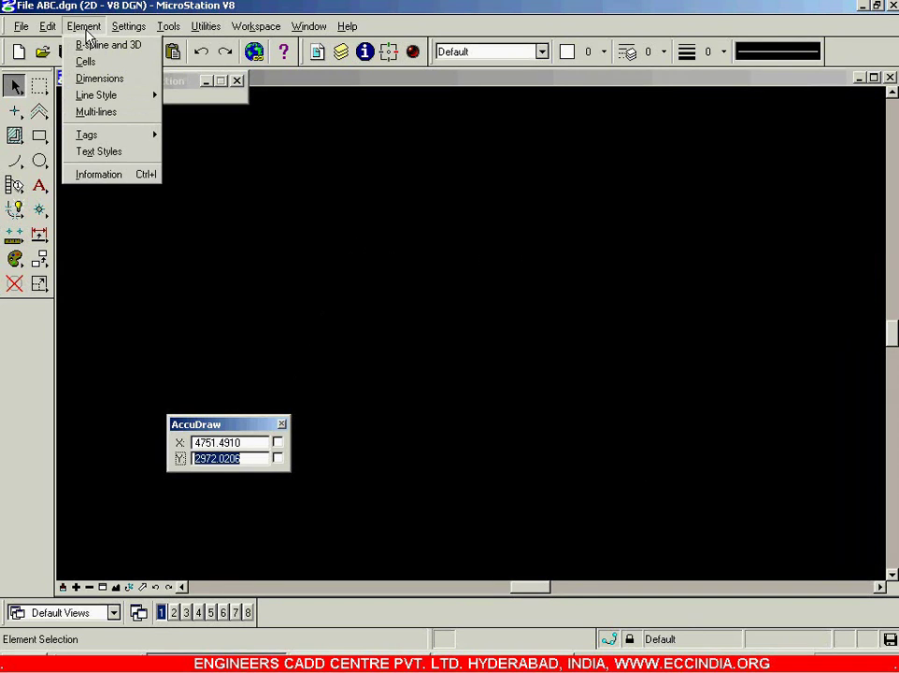
{"action": "left_click", "coordinate": [96, 112]}
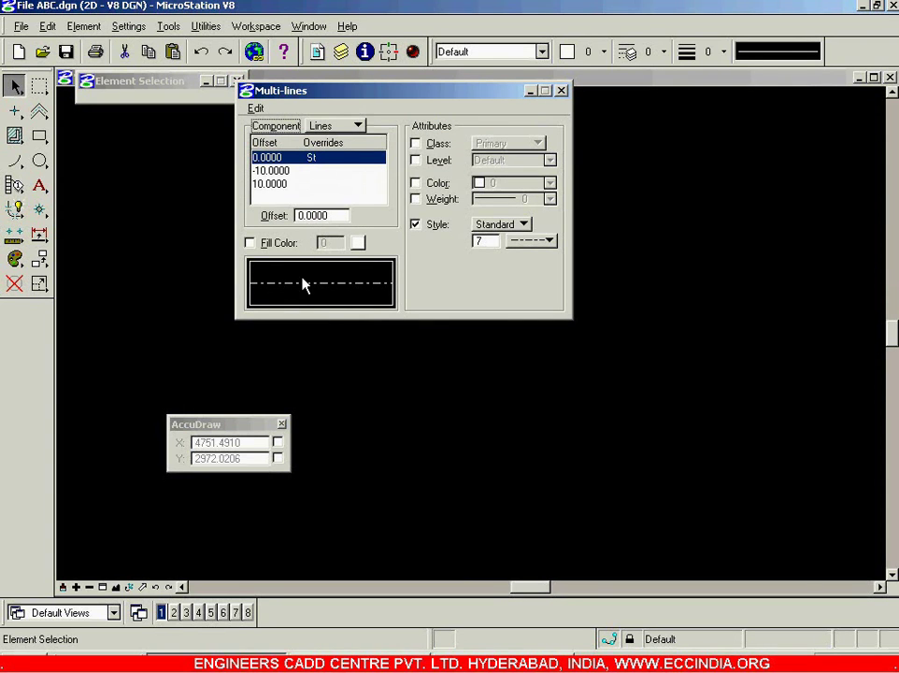
{"action": "left_click", "coordinate": [290, 172]}
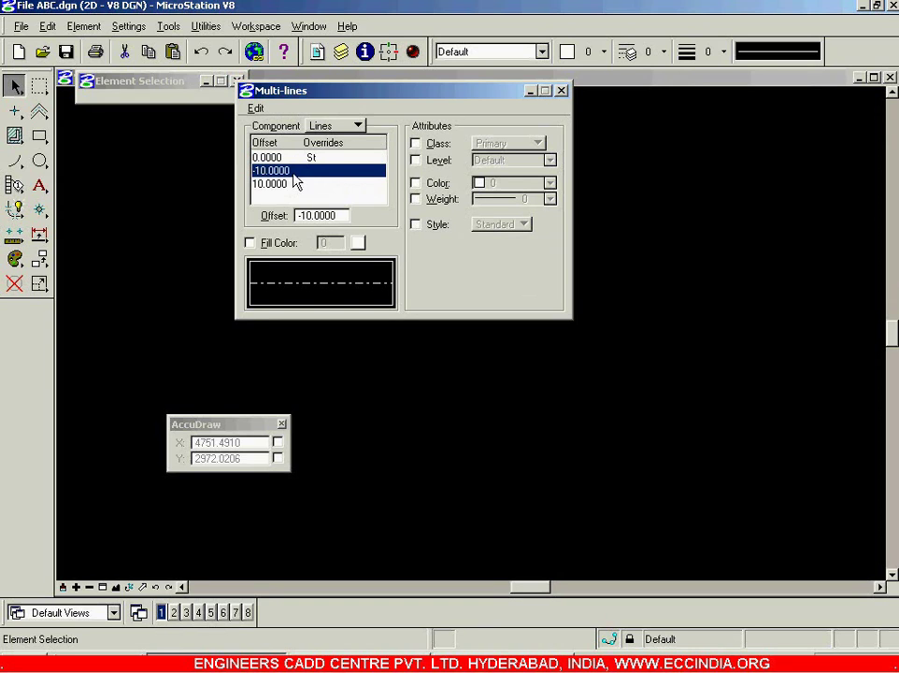
{"action": "left_click", "coordinate": [287, 185]}
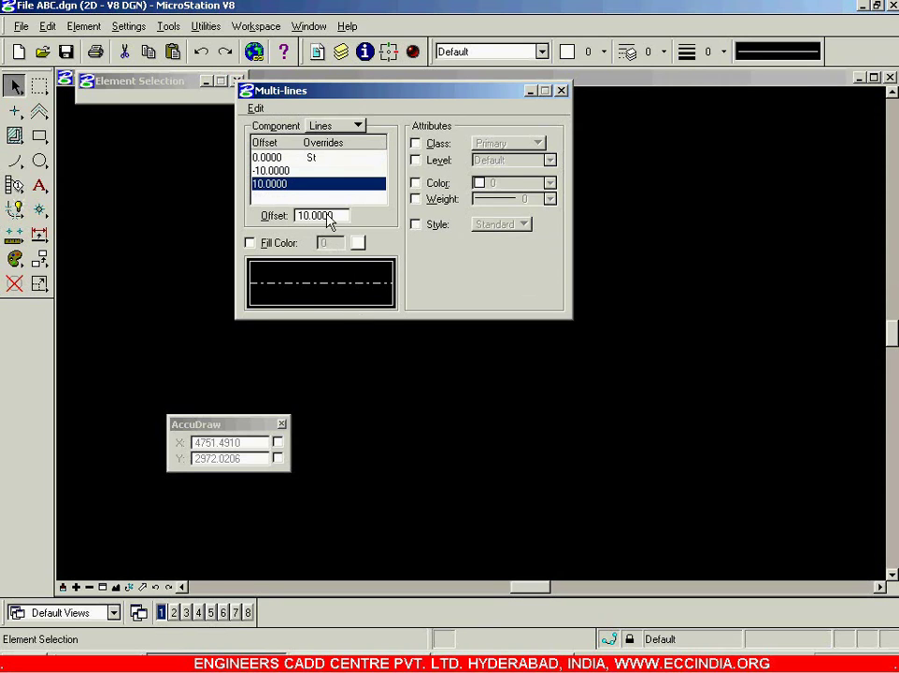
{"action": "left_click", "coordinate": [258, 110]}
{"action": "left_click", "coordinate": [265, 125]}
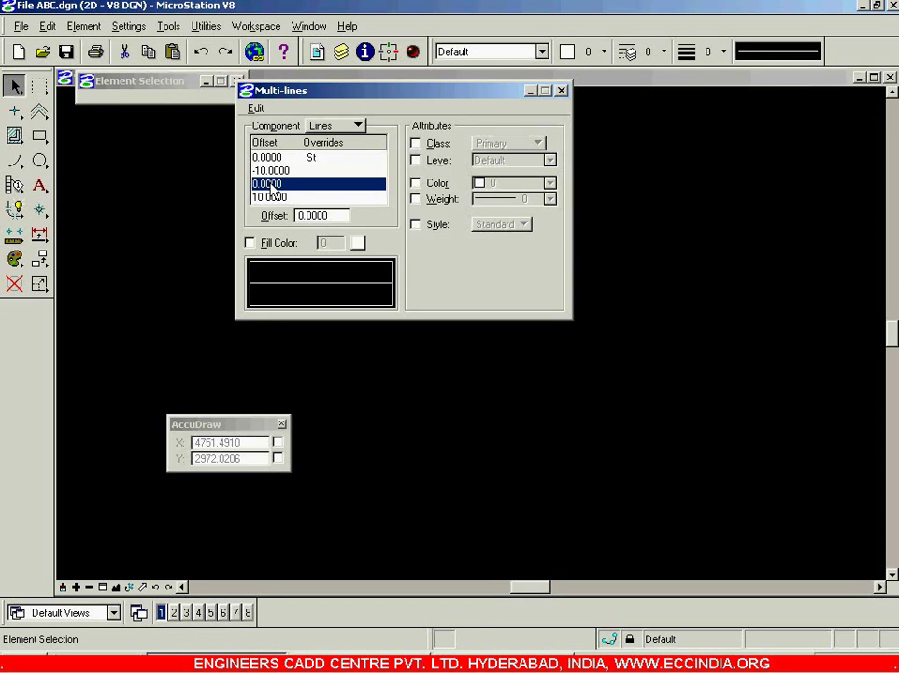
- Try an offset of 20 for the inserted line and insert a second new line component
{"action": "double_click", "coordinate": [331, 216]}
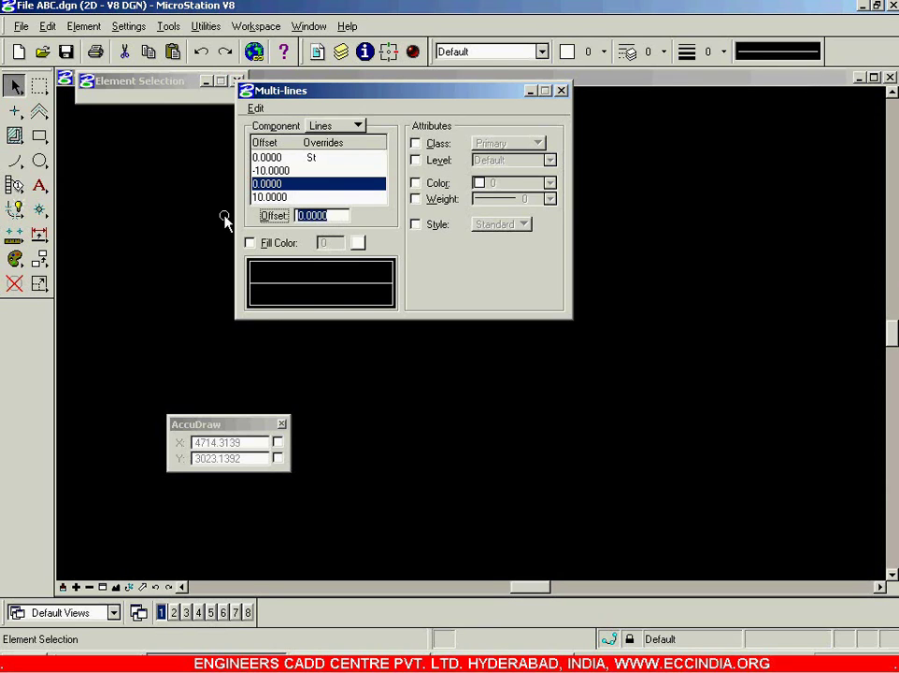
{"action": "type", "text": "20"}
{"action": "left_click", "coordinate": [255, 109]}
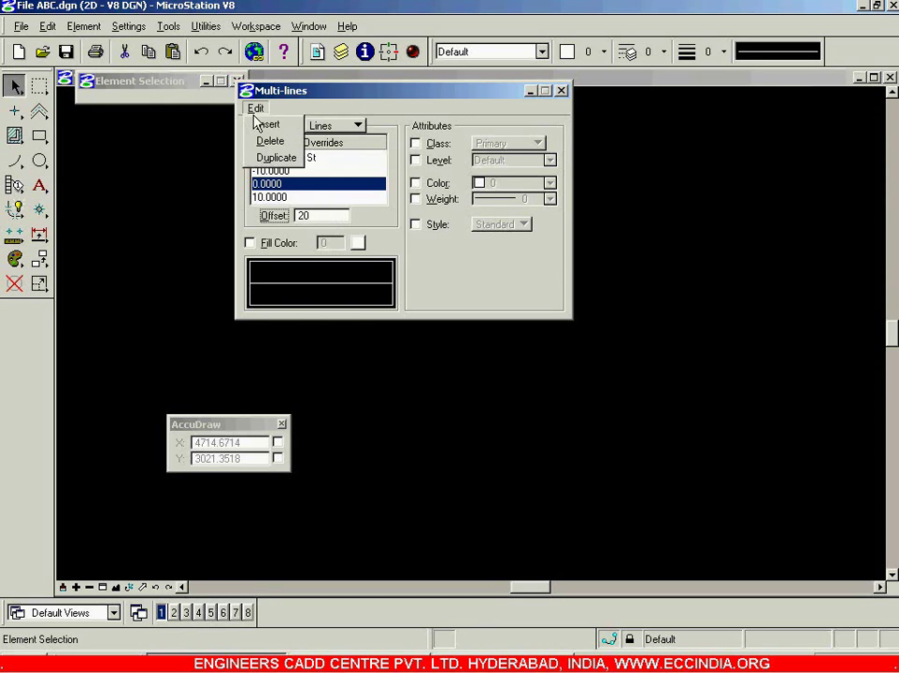
{"action": "left_click", "coordinate": [262, 125]}
- Set the offset of the second inserted line component to -20
{"action": "double_click", "coordinate": [335, 216]}
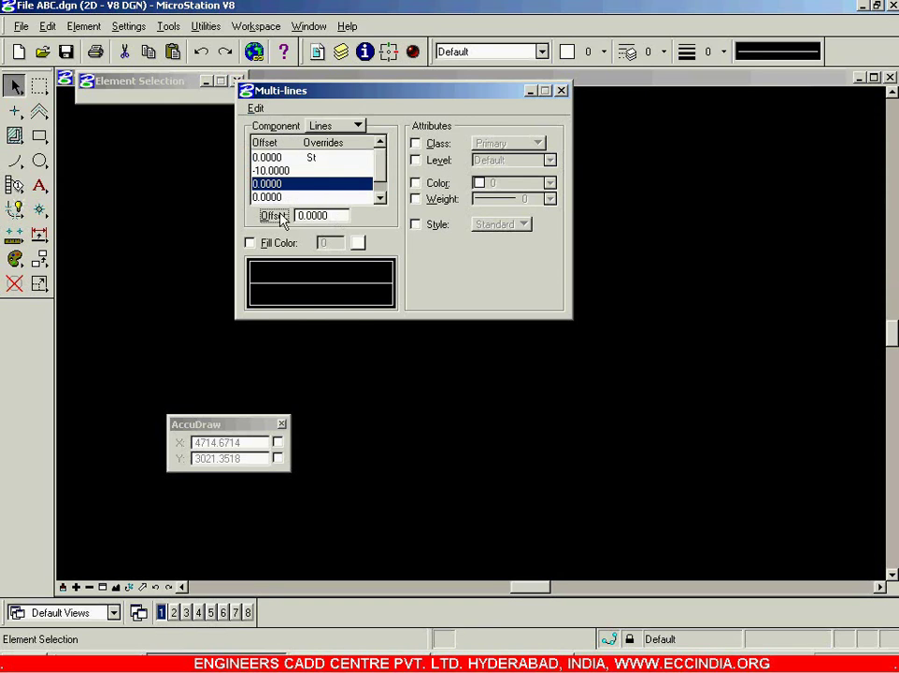
{"action": "type", "text": "-"}
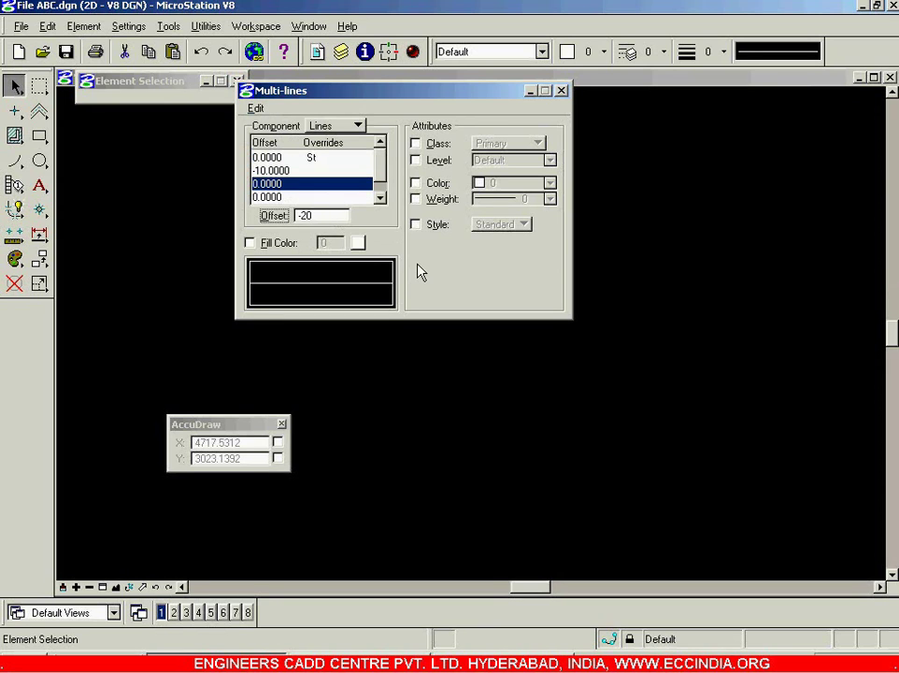
{"action": "type", "text": "20"}
{"action": "key", "text": "Tab"}
- Set the offset of the other inserted line component to 20 and close the multi-line definition settings
{"action": "left_click", "coordinate": [380, 199]}
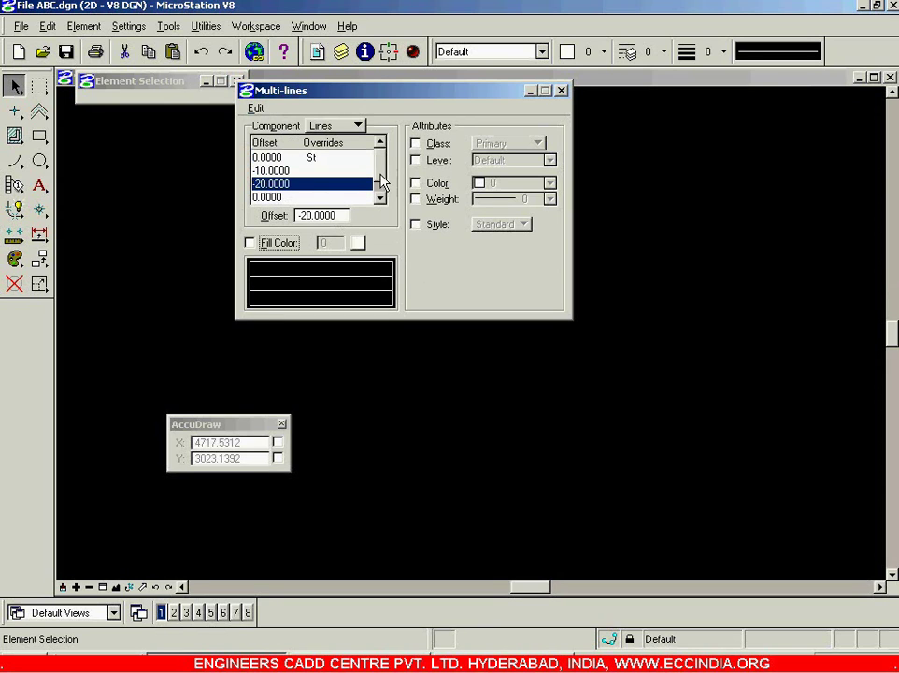
{"action": "left_click", "coordinate": [312, 159]}
{"action": "left_click", "coordinate": [315, 173]}
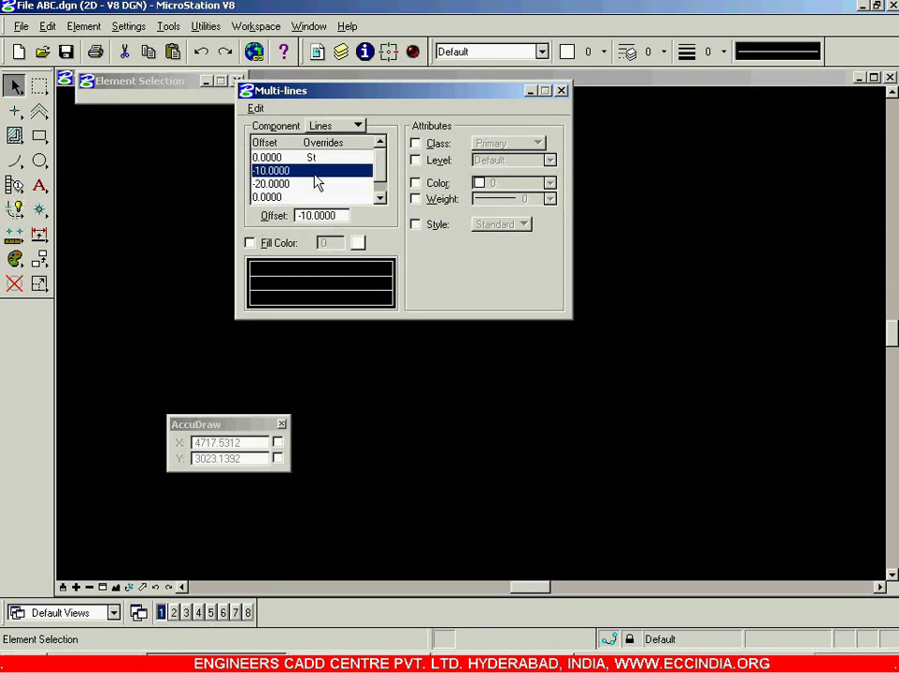
{"action": "left_click", "coordinate": [316, 183]}
{"action": "left_click", "coordinate": [344, 197]}
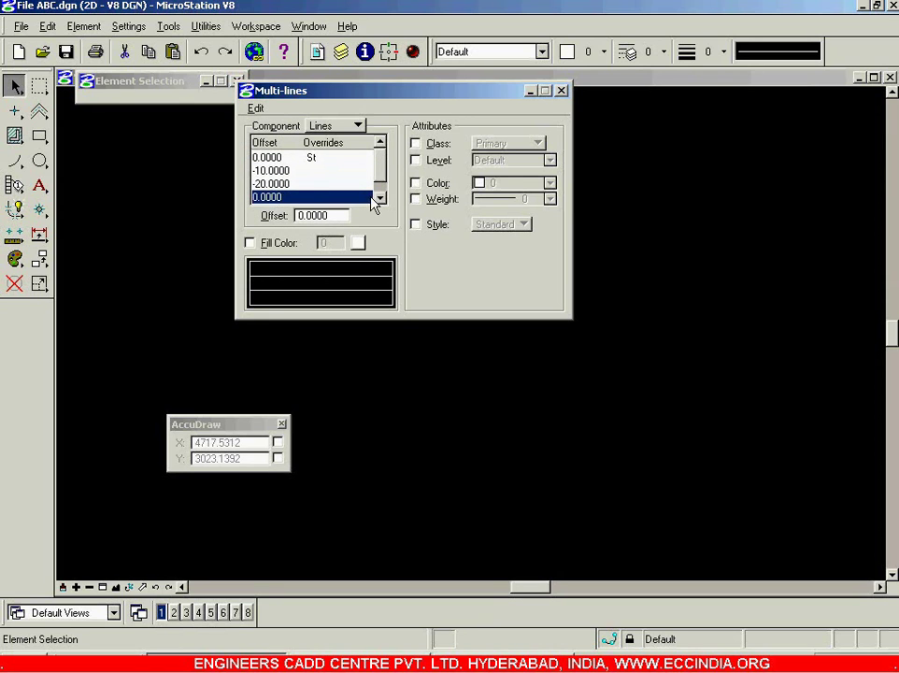
{"action": "left_click", "coordinate": [379, 199]}
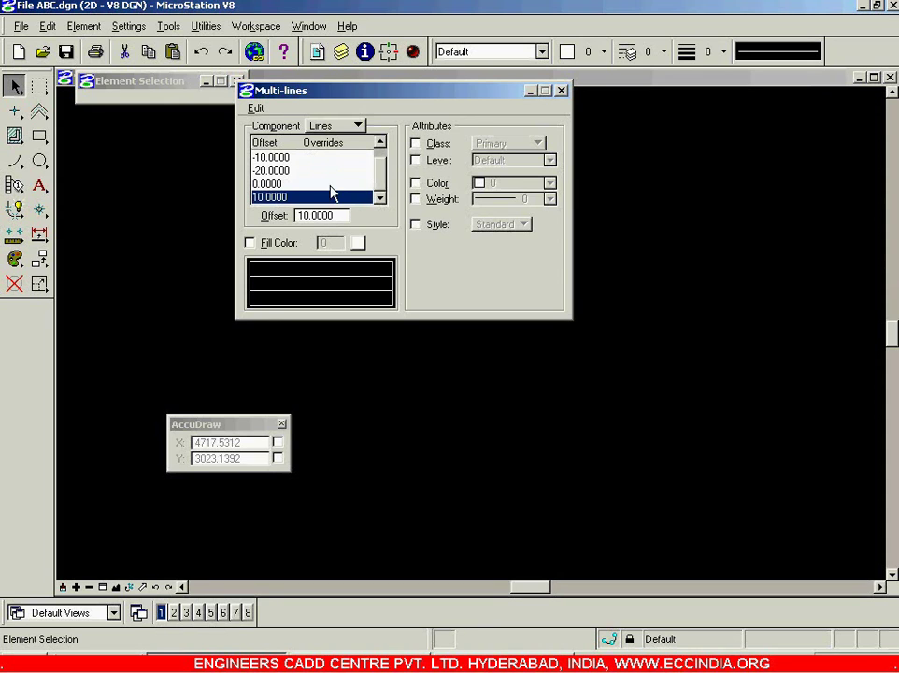
{"action": "left_click", "coordinate": [333, 184]}
{"action": "scroll", "coordinate": [372, 183], "scroll_direction": "up", "scroll_amount": 1}
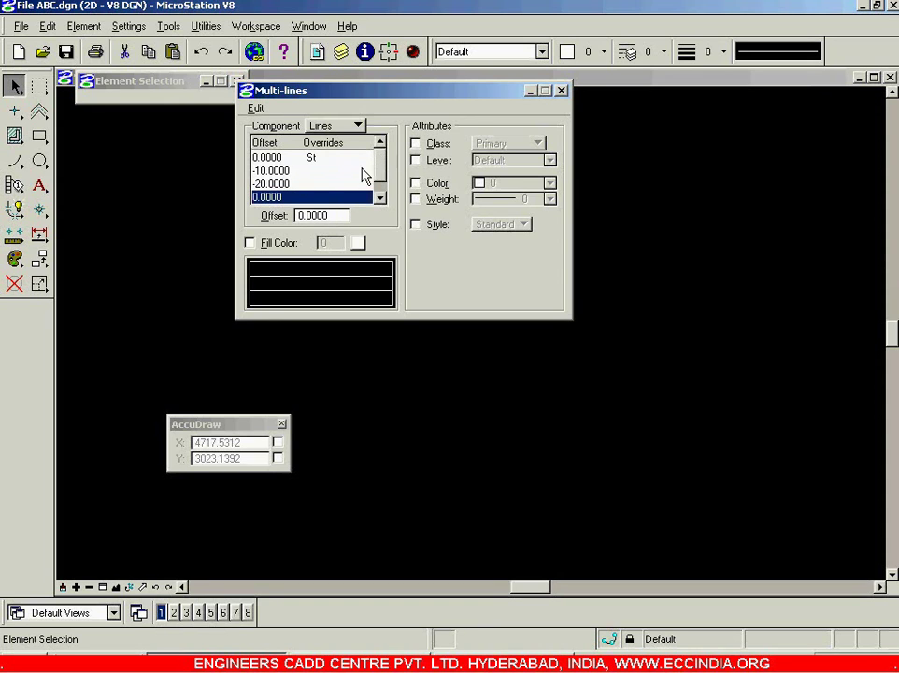
{"action": "left_click", "coordinate": [333, 216]}
{"action": "type", "text": "2"}
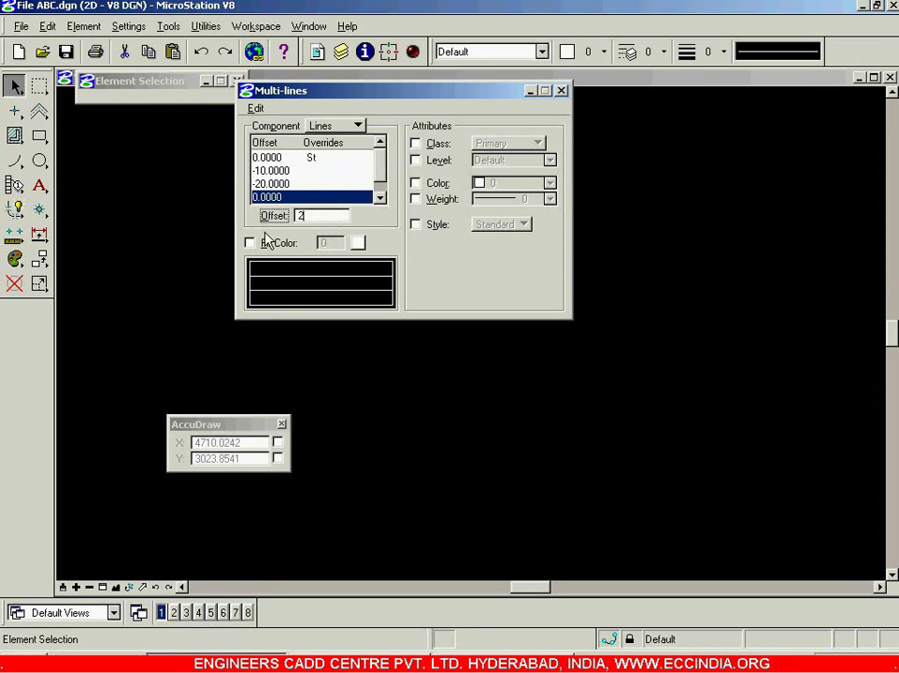
{"action": "type", "text": "0"}
{"action": "key", "text": "Tab"}
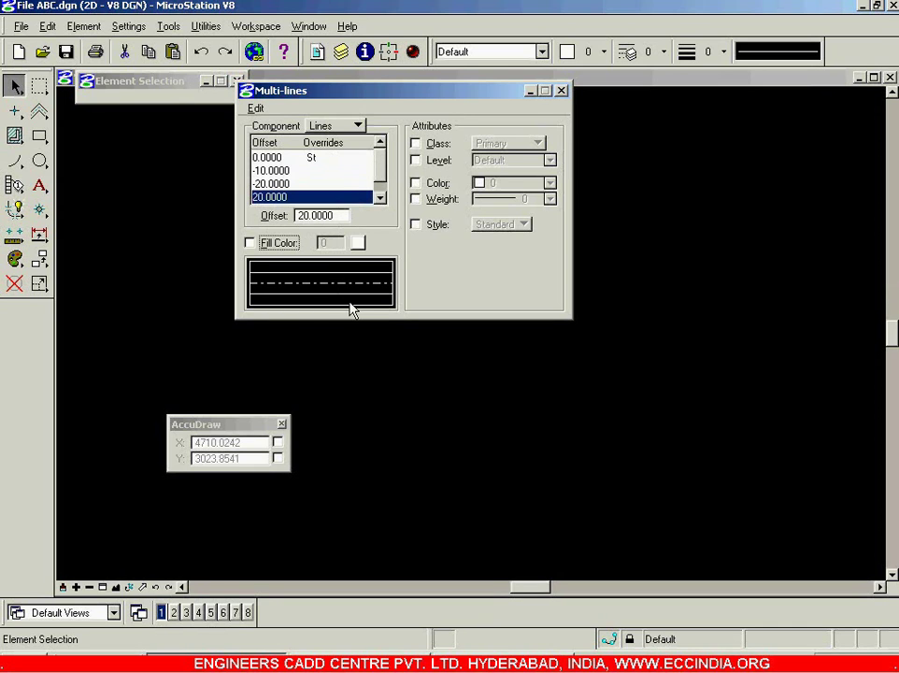
{"action": "left_click", "coordinate": [560, 91]}
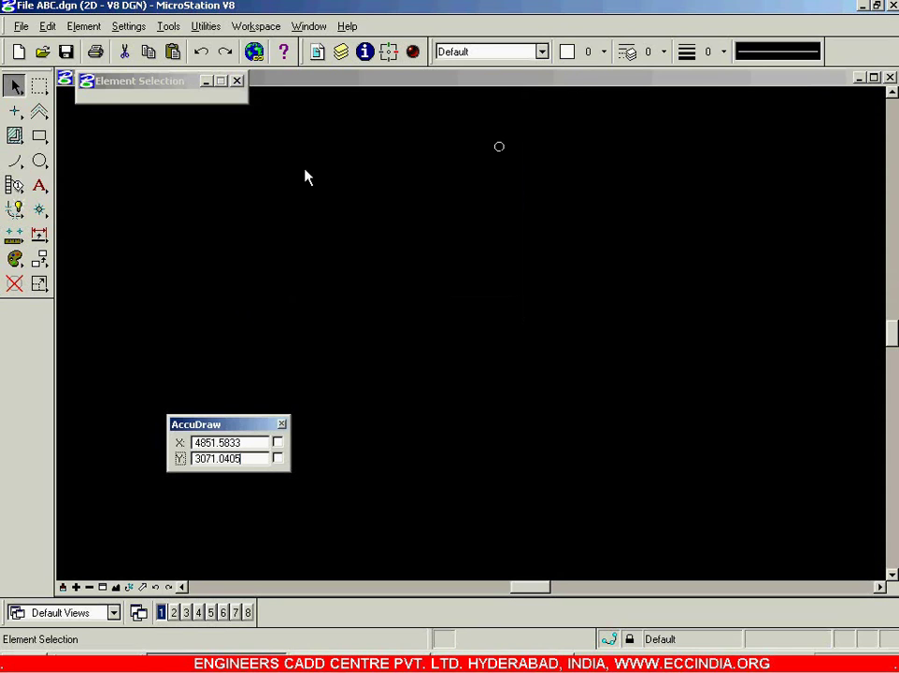
- Place a vertical multi-line 250 long in the emptied drawing using the new five-line definition
{"action": "left_click", "coordinate": [43, 112]}
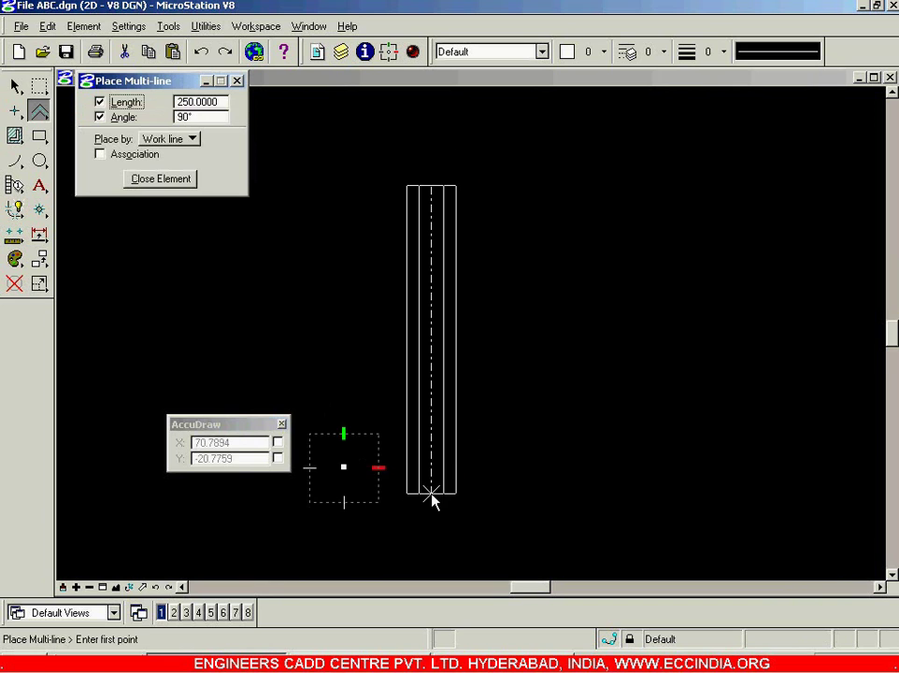
{"action": "left_click", "coordinate": [433, 491]}
{"action": "key", "text": "Escape"}
{"action": "scroll", "coordinate": [427, 321], "scroll_direction": "up", "scroll_amount": 6}
{"action": "scroll", "coordinate": [497, 336], "scroll_direction": "up", "scroll_amount": 3}
{"action": "scroll", "coordinate": [512, 332], "scroll_direction": "down", "scroll_amount": 3}
{"action": "scroll", "coordinate": [557, 297], "scroll_direction": "down", "scroll_amount": 3}
{"action": "scroll", "coordinate": [532, 257], "scroll_direction": "down", "scroll_amount": 3}
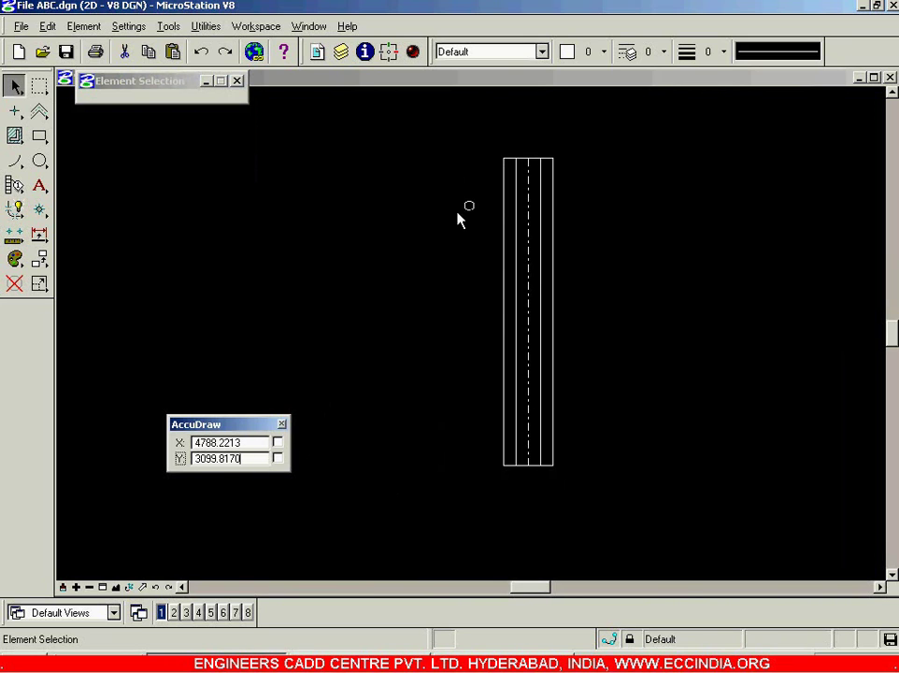
- Unlock the length and angle of new multi-lines and draw a freehand three-segment zigzag multi-line beside the vertical one
{"action": "left_click", "coordinate": [39, 111]}
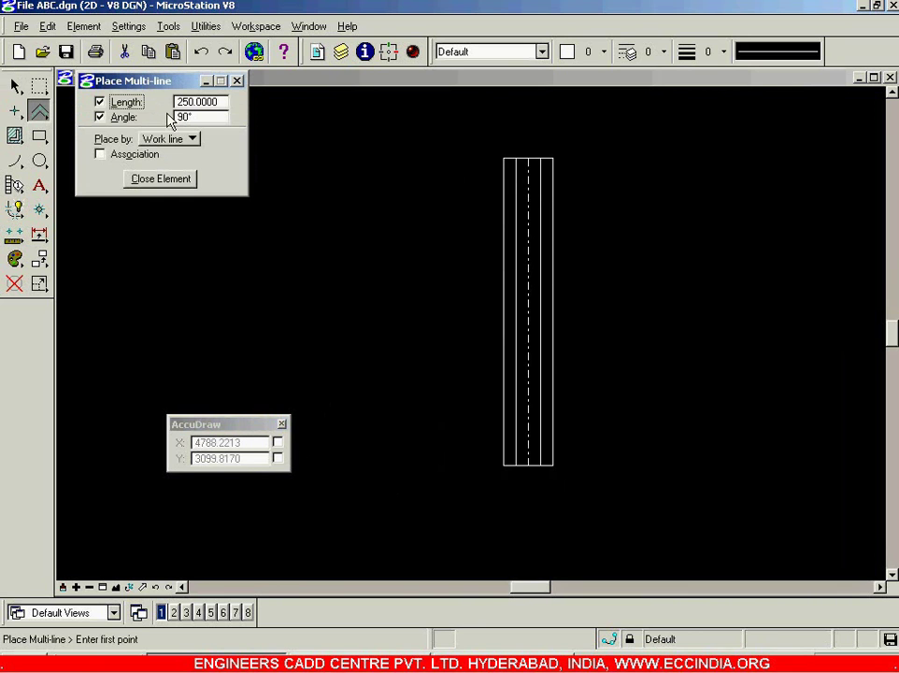
{"action": "left_click", "coordinate": [127, 102]}
{"action": "left_click", "coordinate": [121, 117]}
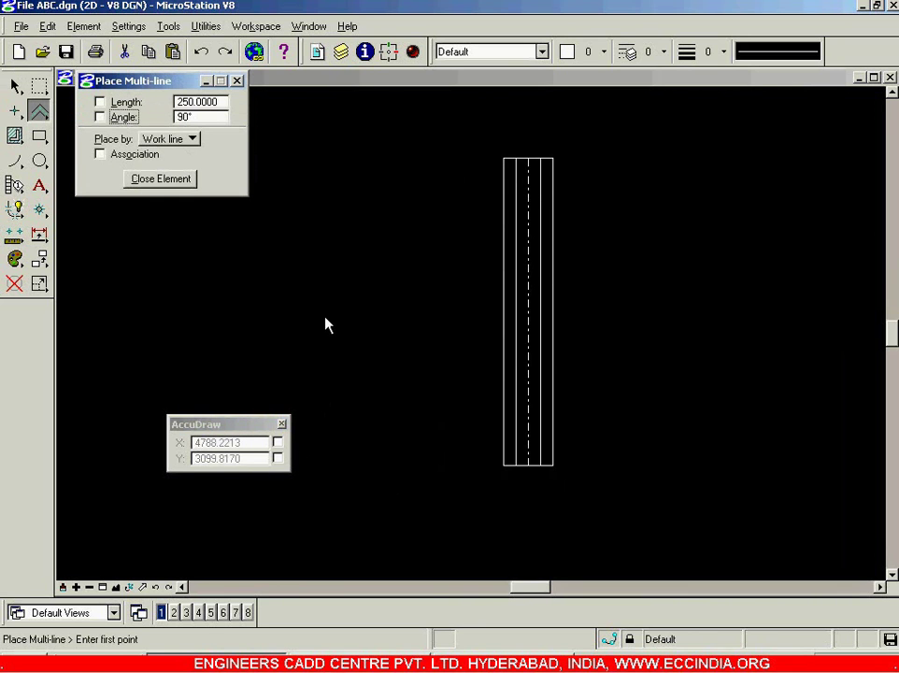
{"action": "left_click", "coordinate": [437, 498]}
{"action": "left_click", "coordinate": [277, 260]}
{"action": "left_click", "coordinate": [118, 464]}
{"action": "left_click", "coordinate": [114, 281]}
{"action": "right_click", "coordinate": [114, 281]}
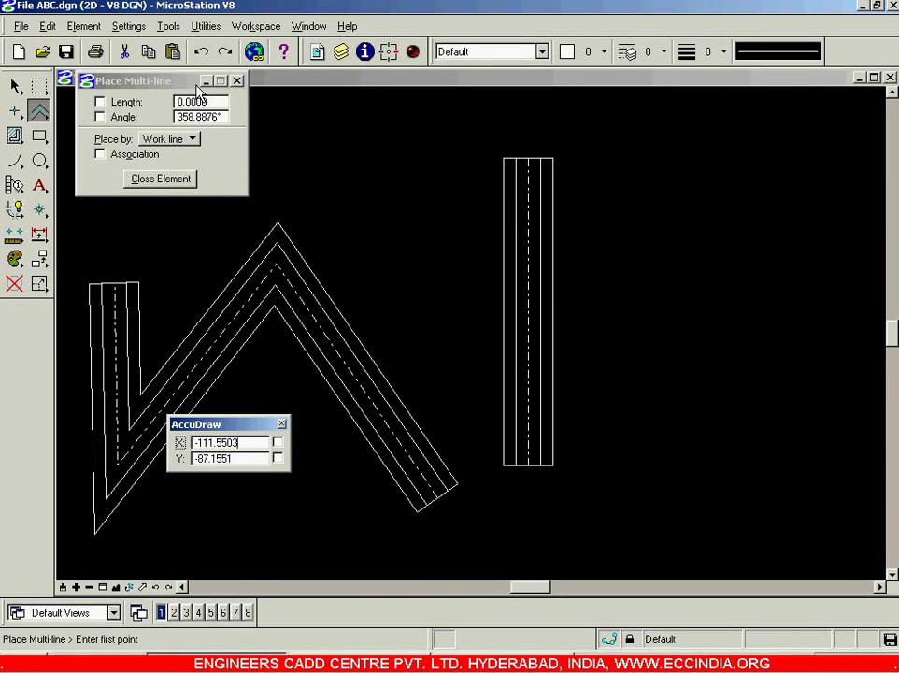
- Open the multi-line definition settings and look through its list of line components
{"action": "left_click", "coordinate": [83, 27]}
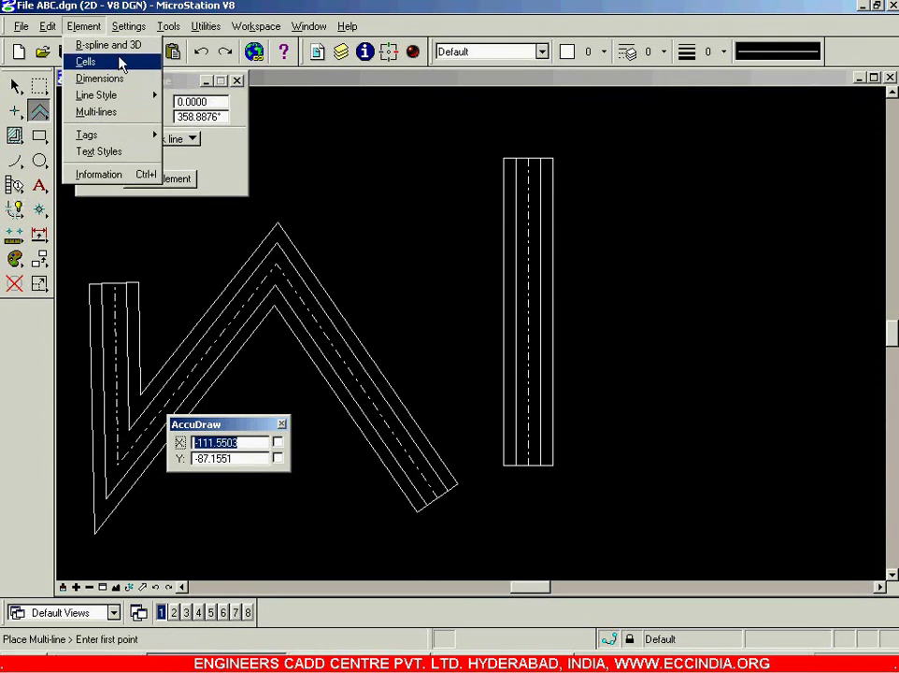
{"action": "left_click", "coordinate": [96, 112]}
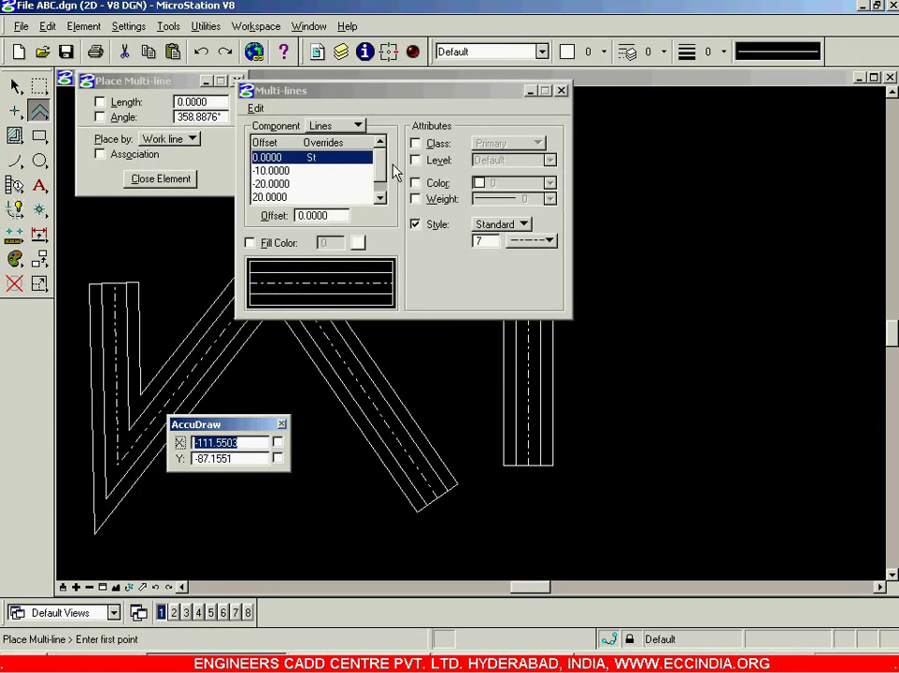
{"action": "scroll", "coordinate": [378, 188], "scroll_direction": "down", "scroll_amount": 1}
{"action": "scroll", "coordinate": [332, 177], "scroll_direction": "up", "scroll_amount": 1}
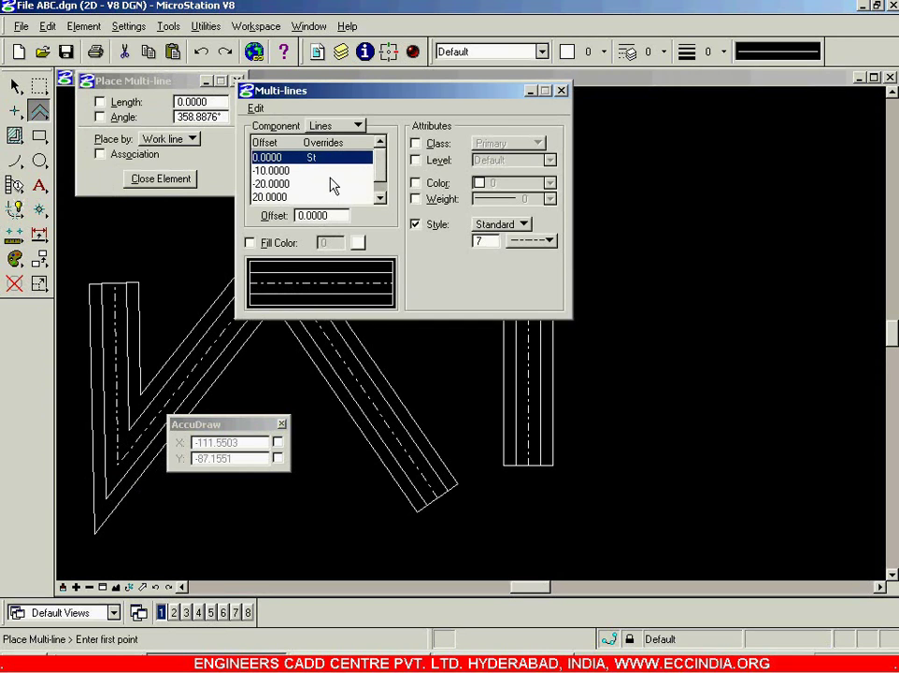
- Set the standard line style of the multi-line's centre component at offset 0 to 3
{"action": "left_click", "coordinate": [487, 242]}
{"action": "left_click", "coordinate": [529, 243]}
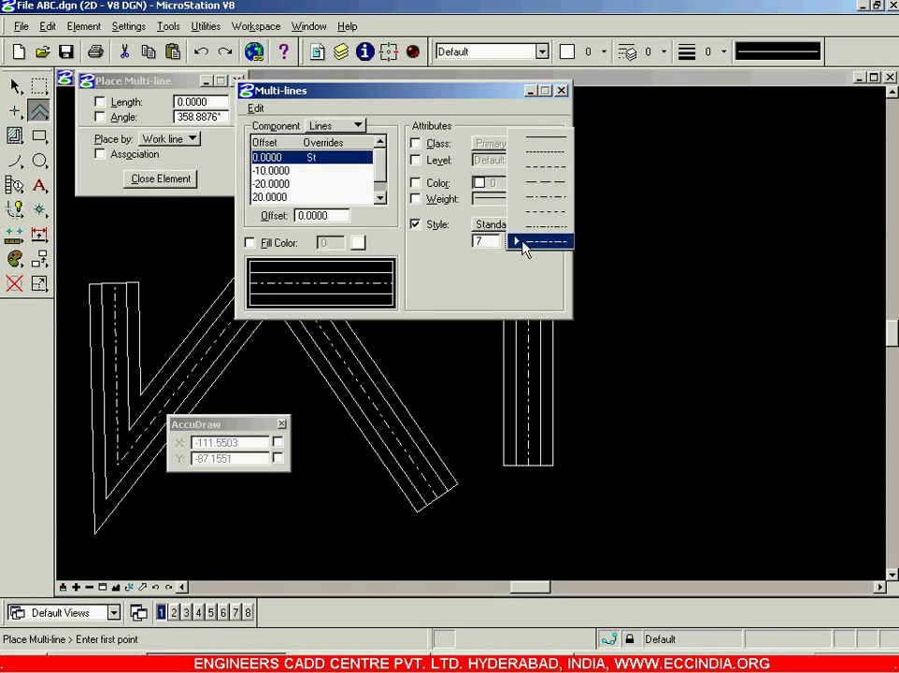
{"action": "left_click", "coordinate": [500, 245]}
{"action": "left_click", "coordinate": [510, 232]}
{"action": "left_click", "coordinate": [495, 224]}
{"action": "left_click", "coordinate": [521, 245]}
{"action": "left_click", "coordinate": [550, 185]}
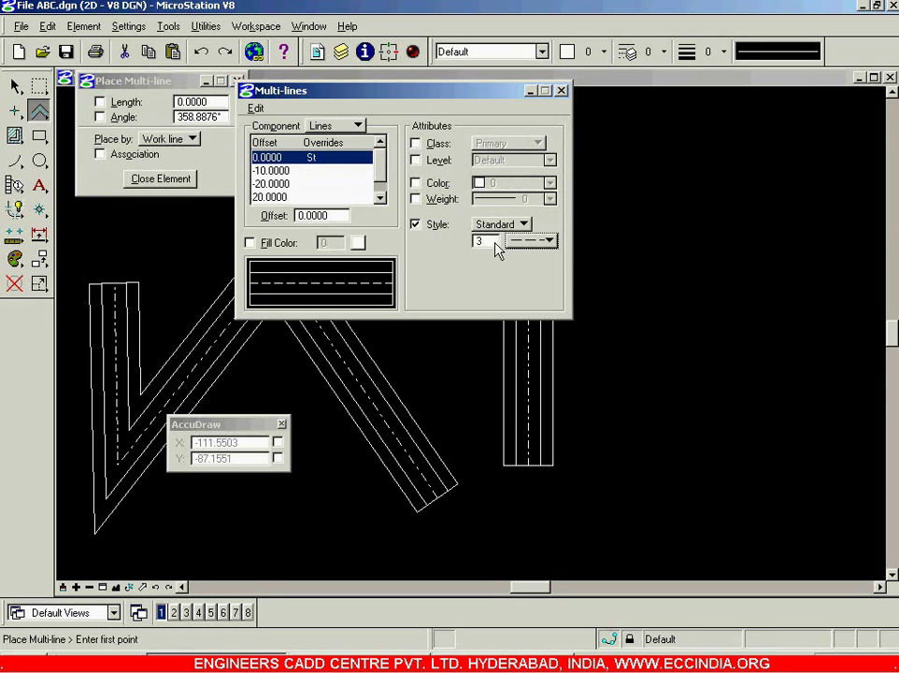
- Set the centre component's line style to 0 and close the multi-line definition settings
{"action": "left_click", "coordinate": [523, 241]}
{"action": "left_click", "coordinate": [537, 196]}
{"action": "left_click", "coordinate": [560, 91]}
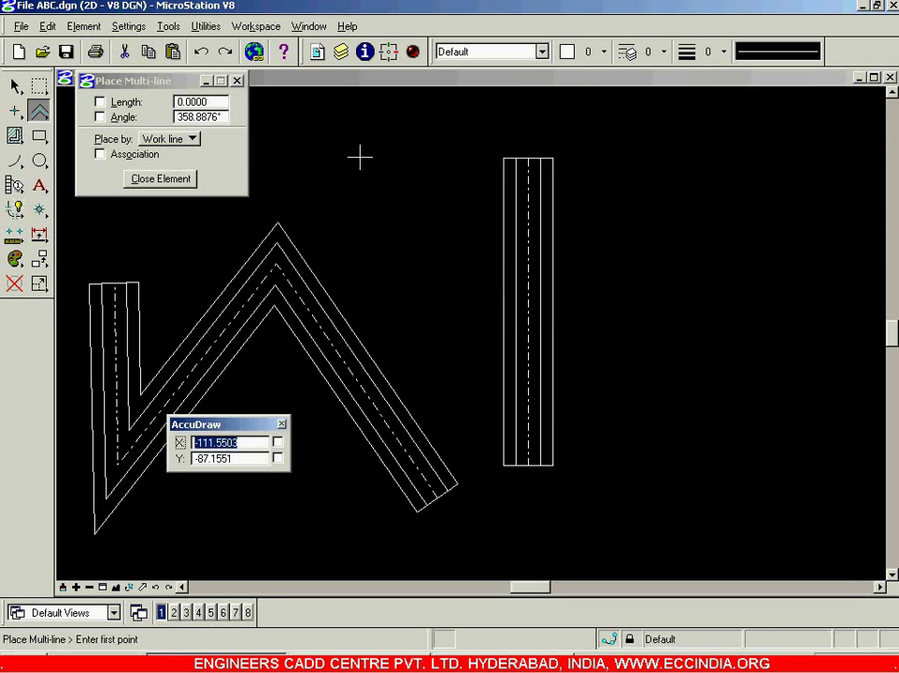
- Draw a freehand, nearly vertical single-segment multi-line on the far side of the vertical one from the zigzag
{"action": "left_click", "coordinate": [680, 492]}
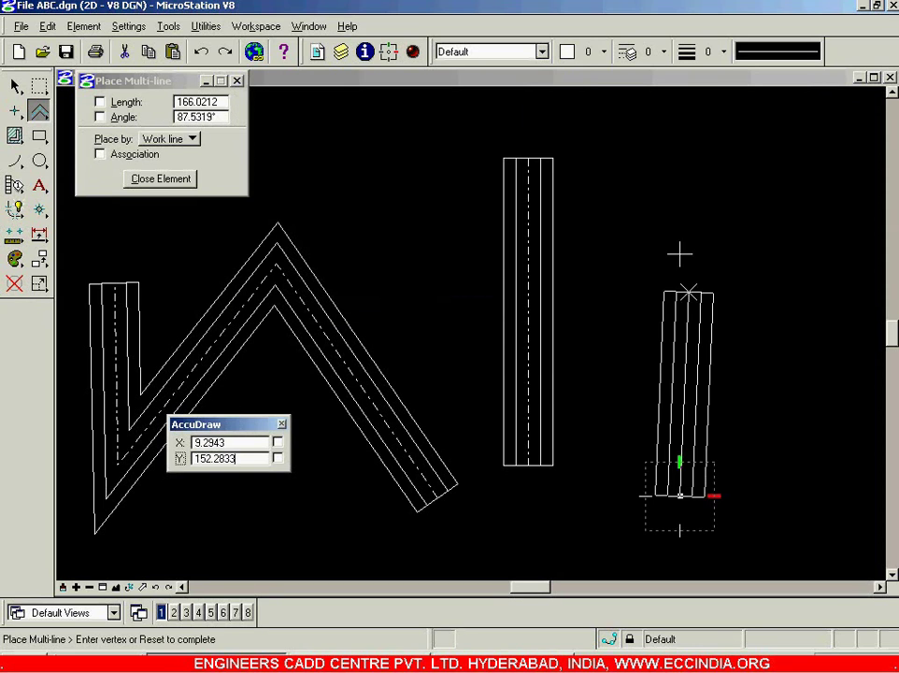
{"action": "left_click", "coordinate": [664, 188]}
{"action": "right_click", "coordinate": [622, 243]}
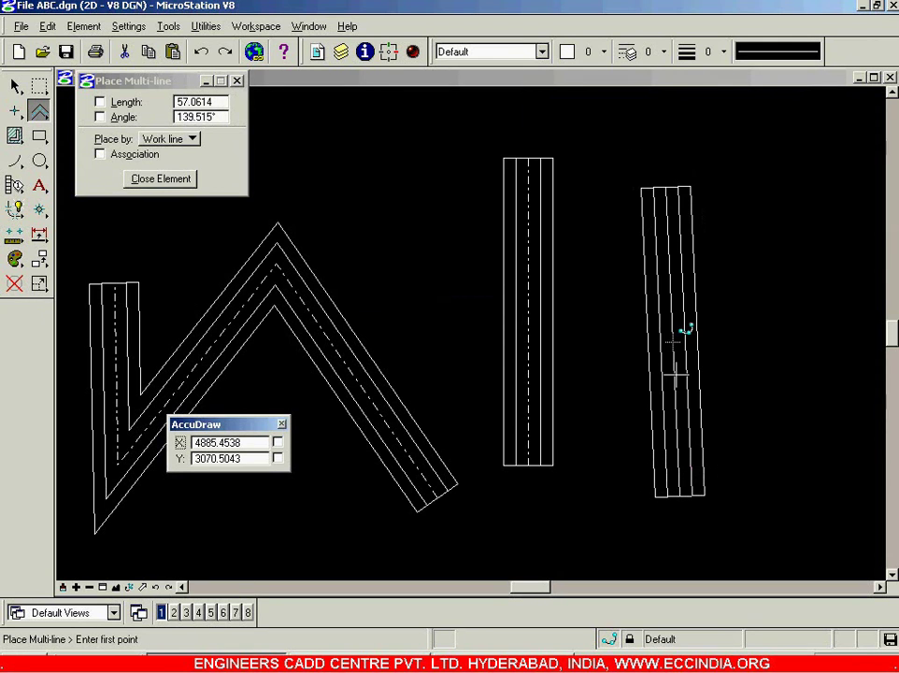
- Override the weight of the multi-line definition's centre component with 6 and its colour with red (3)
{"action": "left_click", "coordinate": [84, 26]}
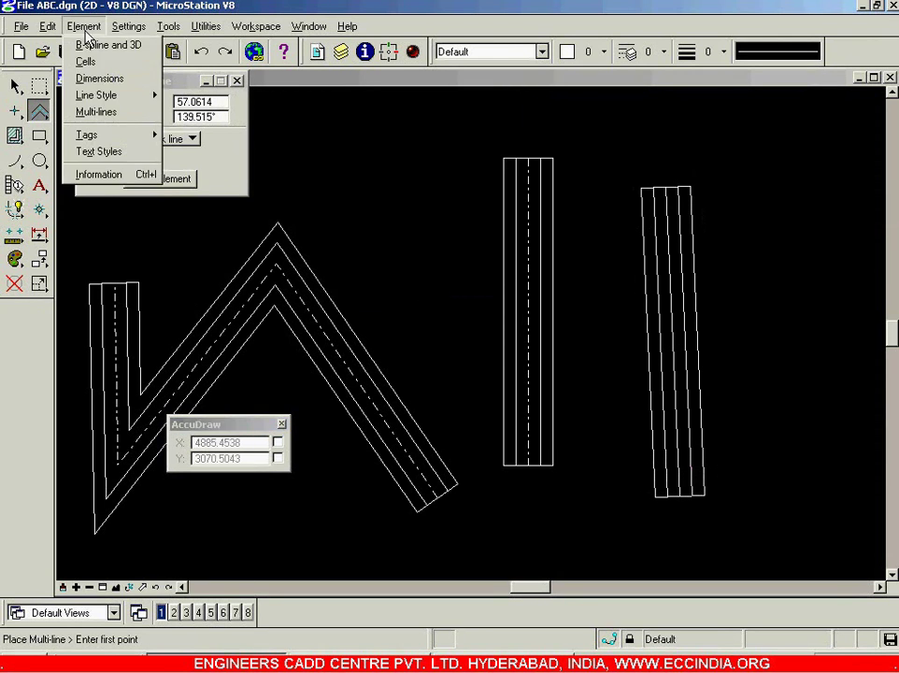
{"action": "left_click", "coordinate": [96, 112]}
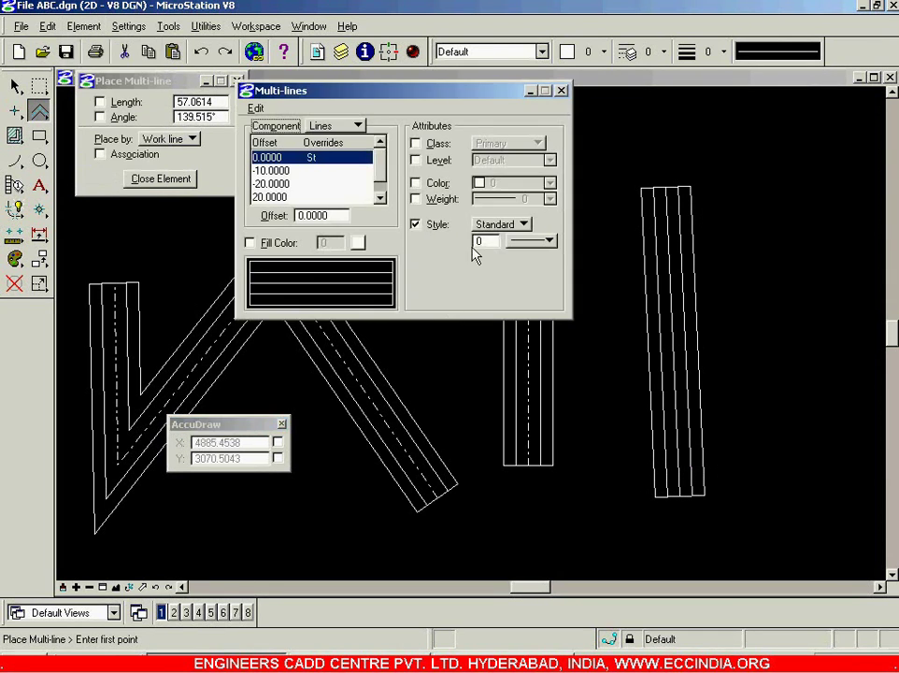
{"action": "left_click", "coordinate": [442, 200]}
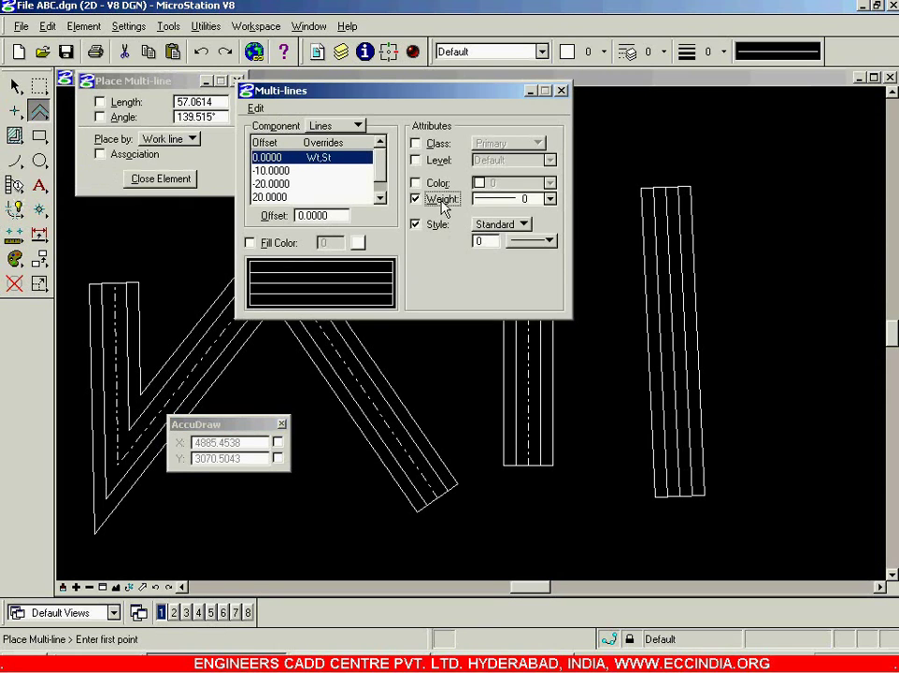
{"action": "left_click", "coordinate": [531, 198]}
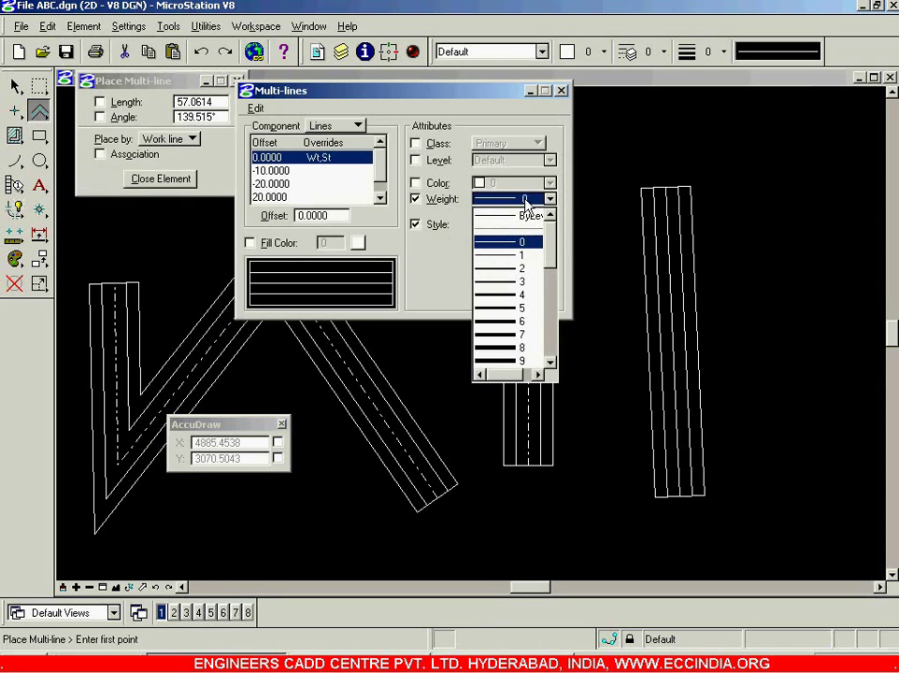
{"action": "left_click", "coordinate": [512, 321]}
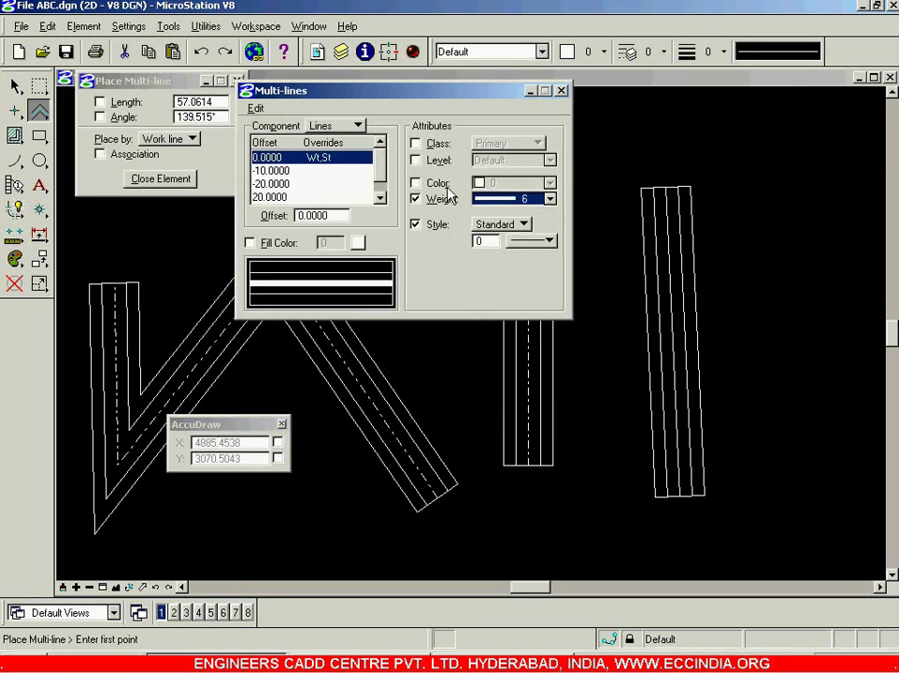
{"action": "left_click", "coordinate": [437, 183]}
{"action": "left_click", "coordinate": [509, 183]}
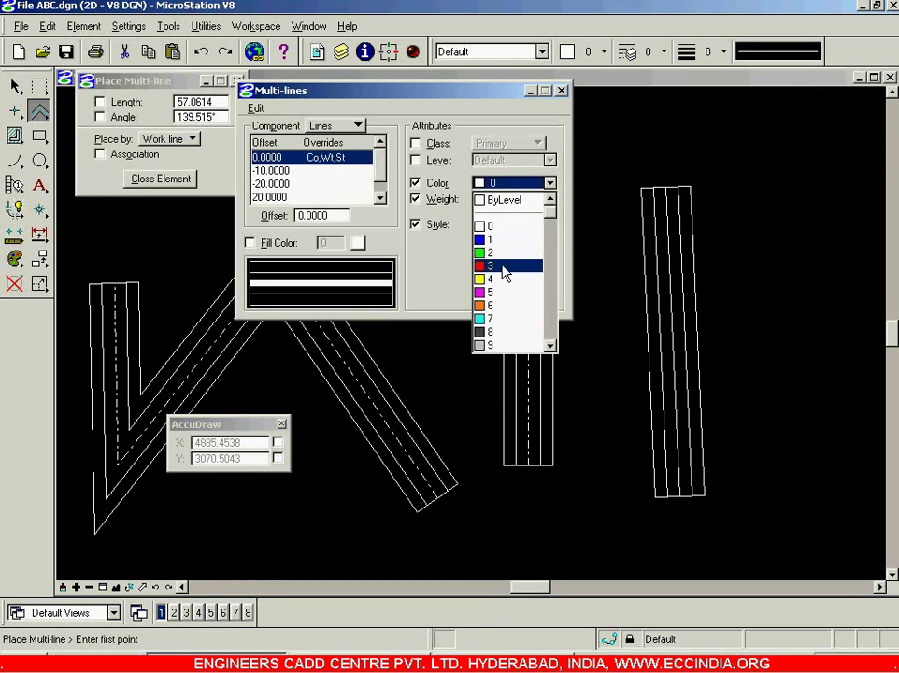
{"action": "left_click", "coordinate": [502, 263]}
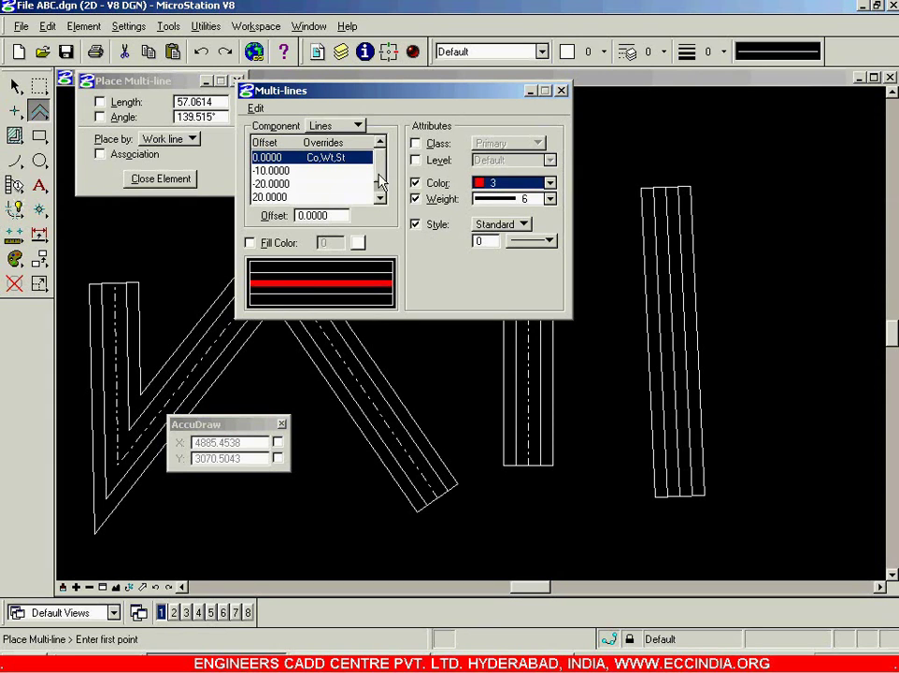
- Override the colour of the line component at offset 20 with green (2)
{"action": "scroll", "coordinate": [377, 181], "scroll_direction": "down", "scroll_amount": 1}
{"action": "left_click", "coordinate": [337, 184]}
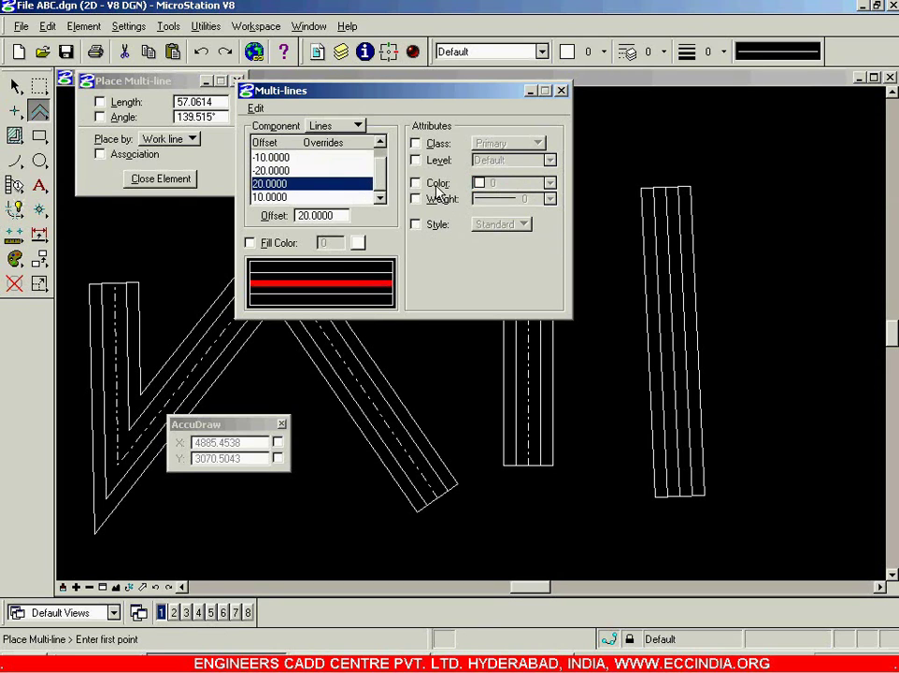
{"action": "left_click", "coordinate": [439, 189]}
{"action": "left_click", "coordinate": [514, 184]}
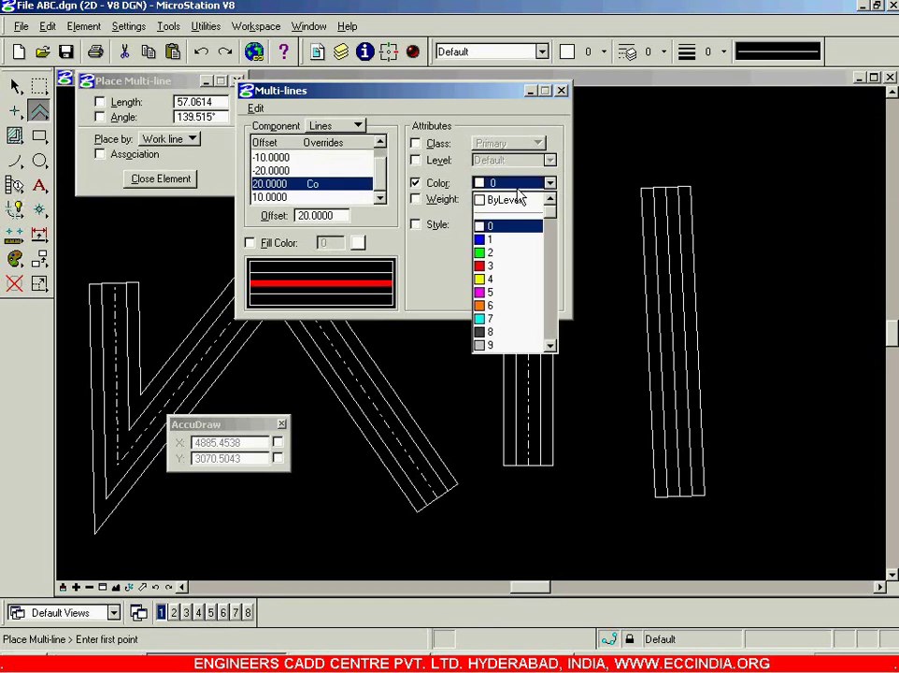
{"action": "left_click", "coordinate": [505, 253]}
- Override the colour of the line component at offset -20 with green (2)
{"action": "key", "text": "Up"}
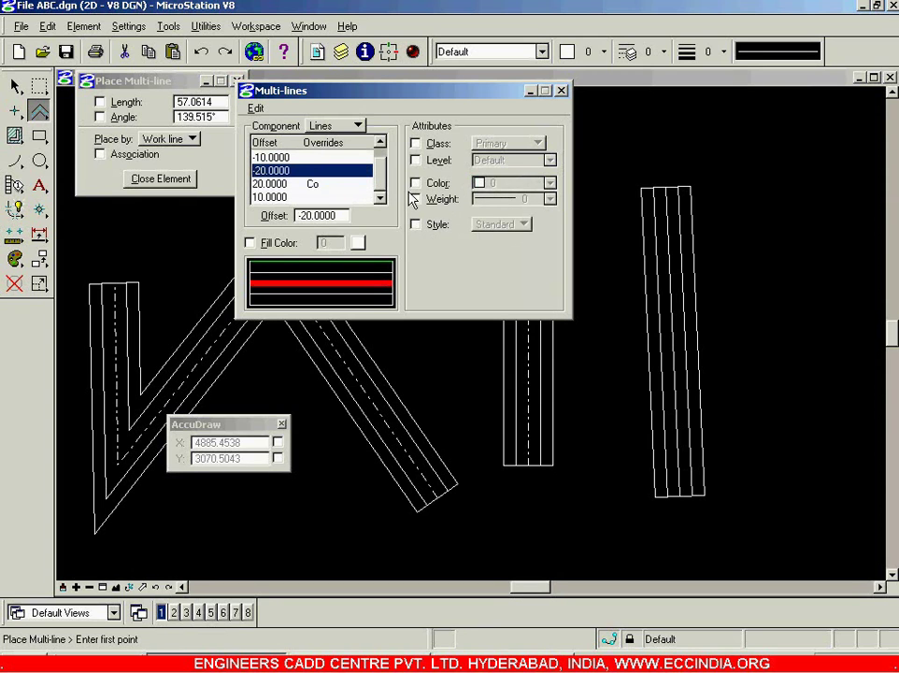
{"action": "left_click", "coordinate": [415, 183]}
{"action": "left_click", "coordinate": [516, 184]}
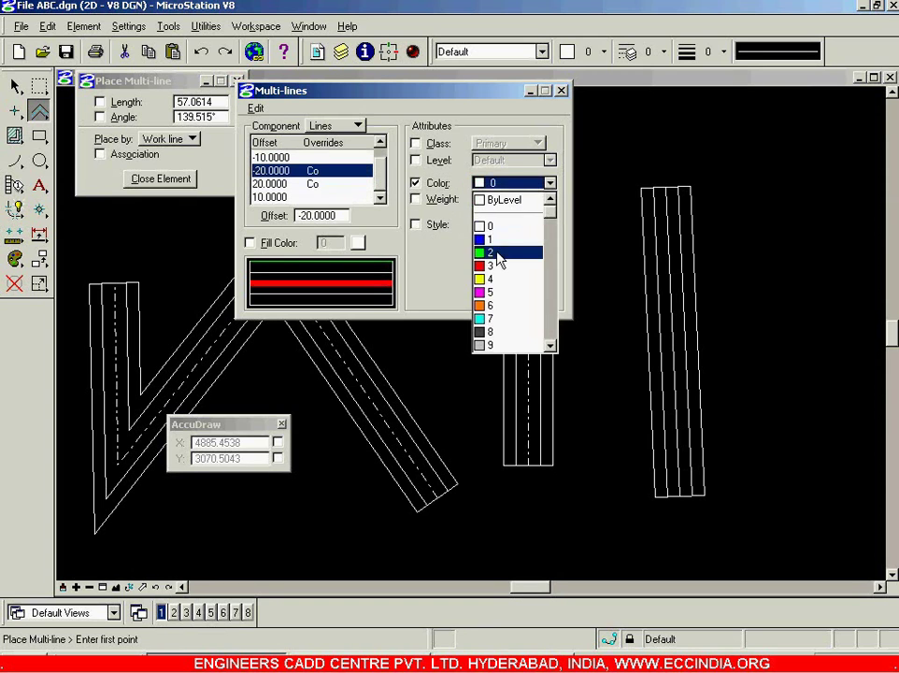
{"action": "left_click", "coordinate": [501, 254]}
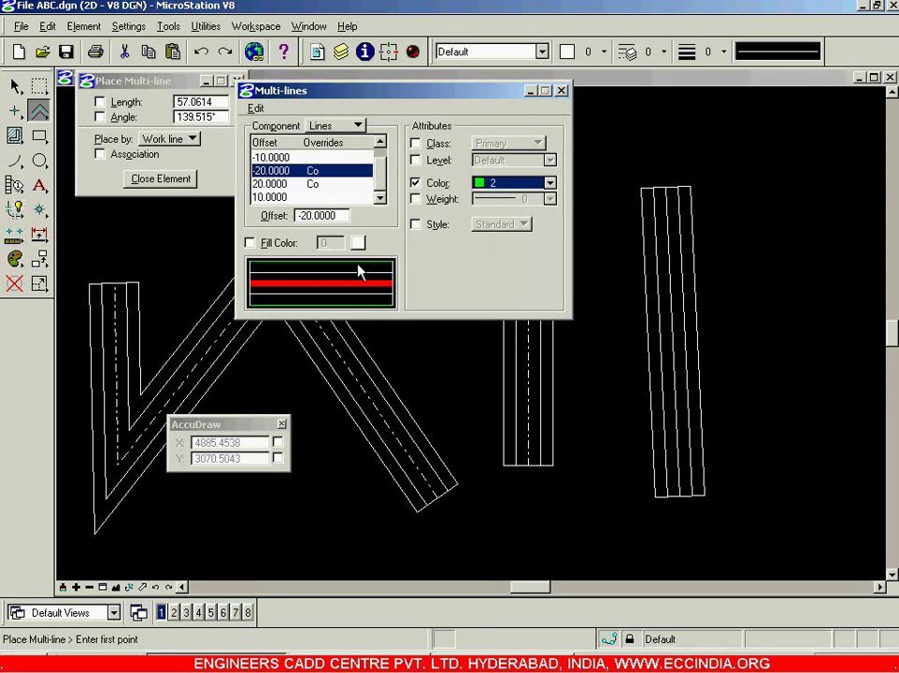
- Override the style of the line component at offset 10 with standard line style 4
{"action": "left_click", "coordinate": [365, 197]}
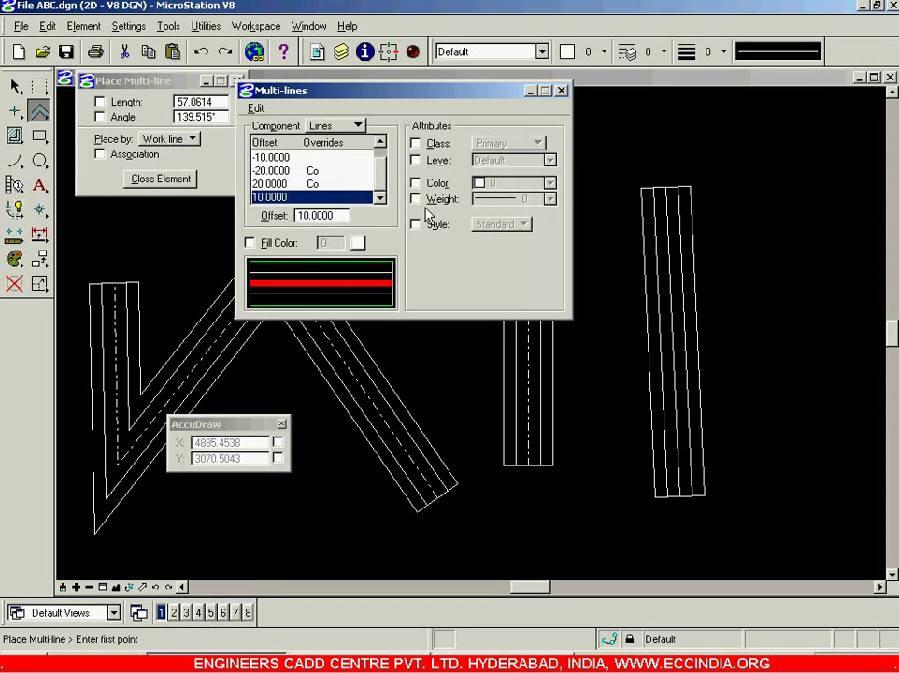
{"action": "left_click", "coordinate": [436, 228]}
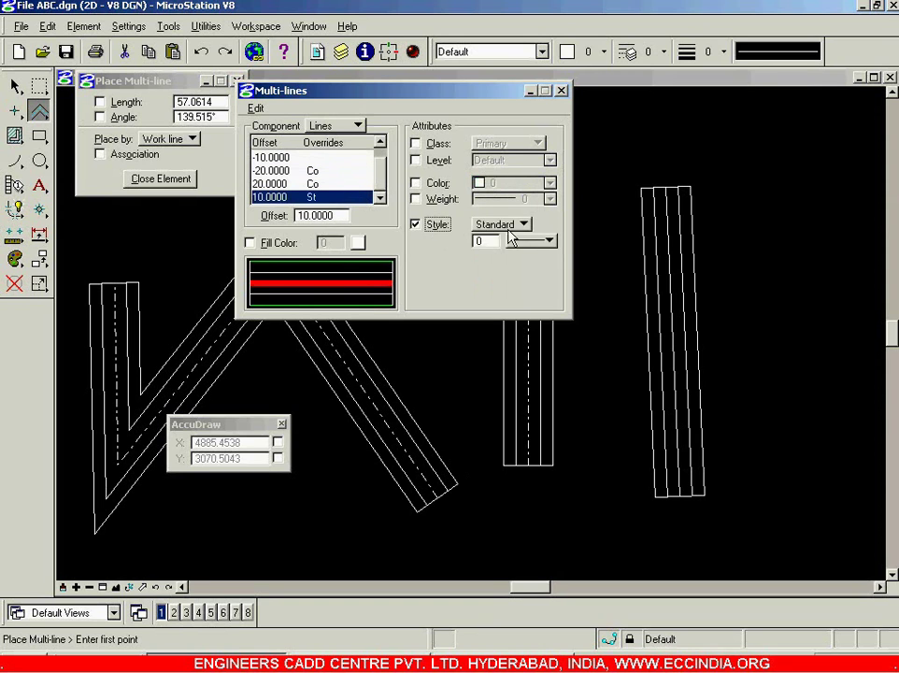
{"action": "left_click", "coordinate": [523, 226]}
{"action": "left_click", "coordinate": [520, 224]}
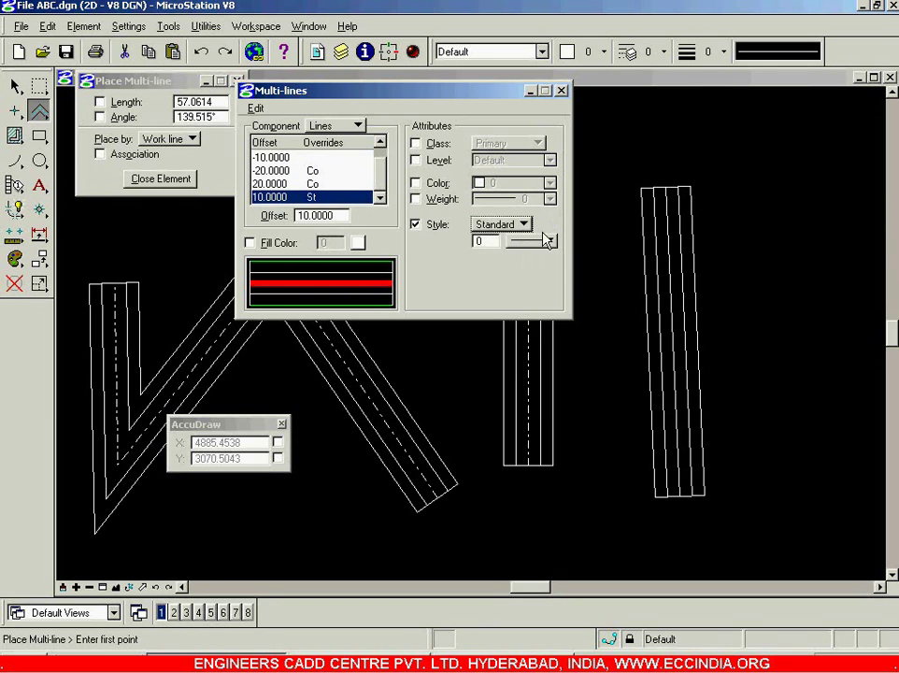
{"action": "left_click", "coordinate": [547, 241]}
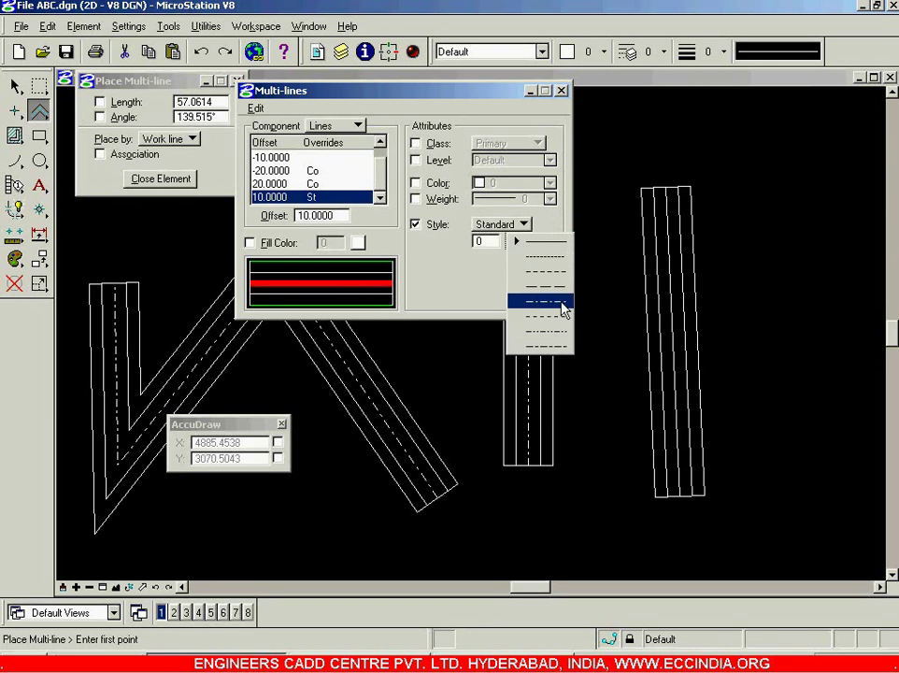
{"action": "left_click", "coordinate": [561, 303]}
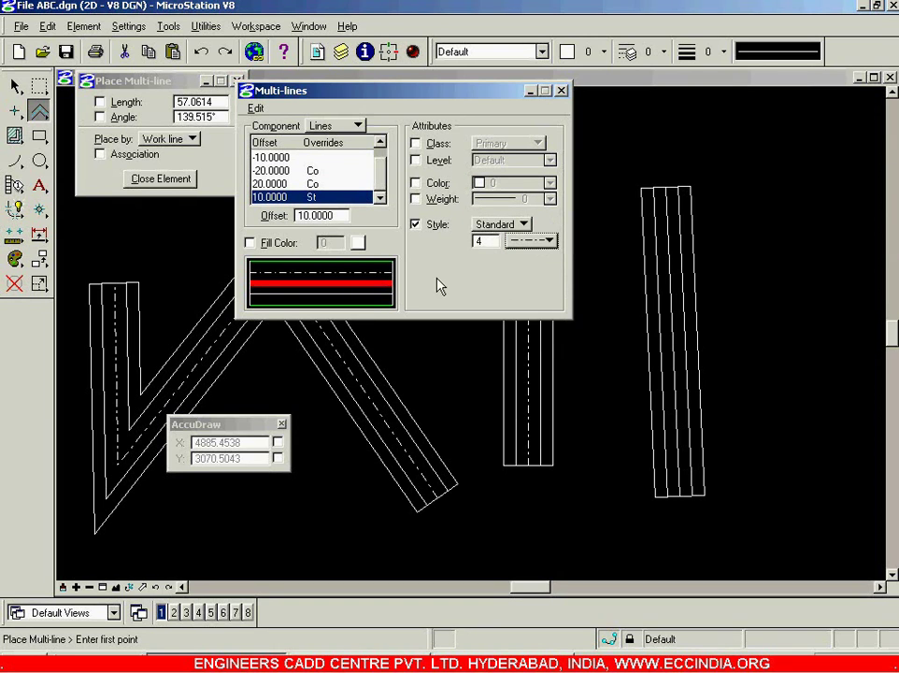
- Override the style of the line component at offset -10 with standard line style 6 and close the multi-line definition settings
{"action": "left_click", "coordinate": [336, 159]}
{"action": "left_click", "coordinate": [441, 227]}
{"action": "left_click", "coordinate": [528, 241]}
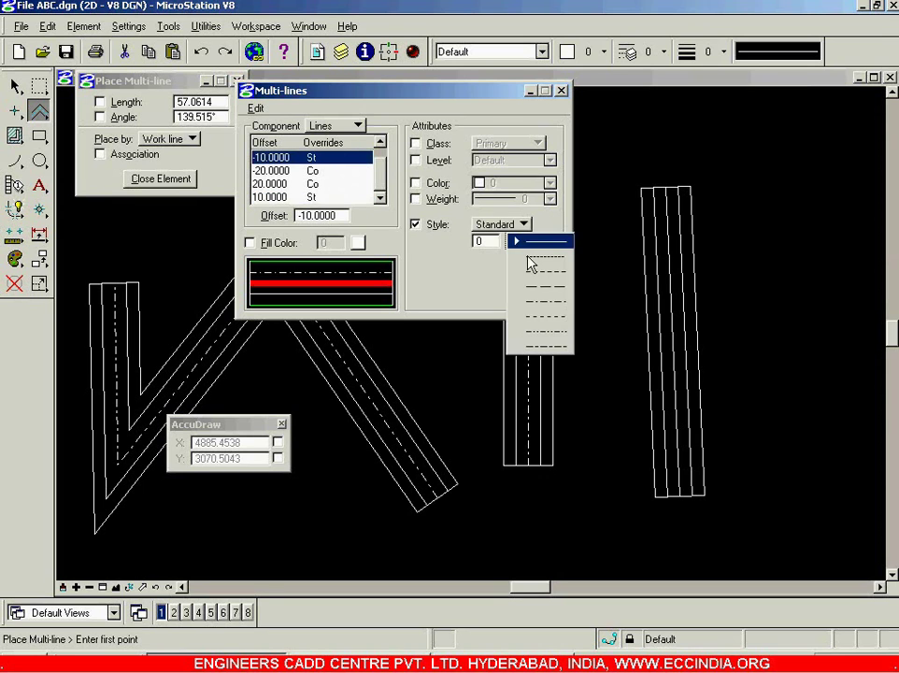
{"action": "left_click", "coordinate": [544, 331]}
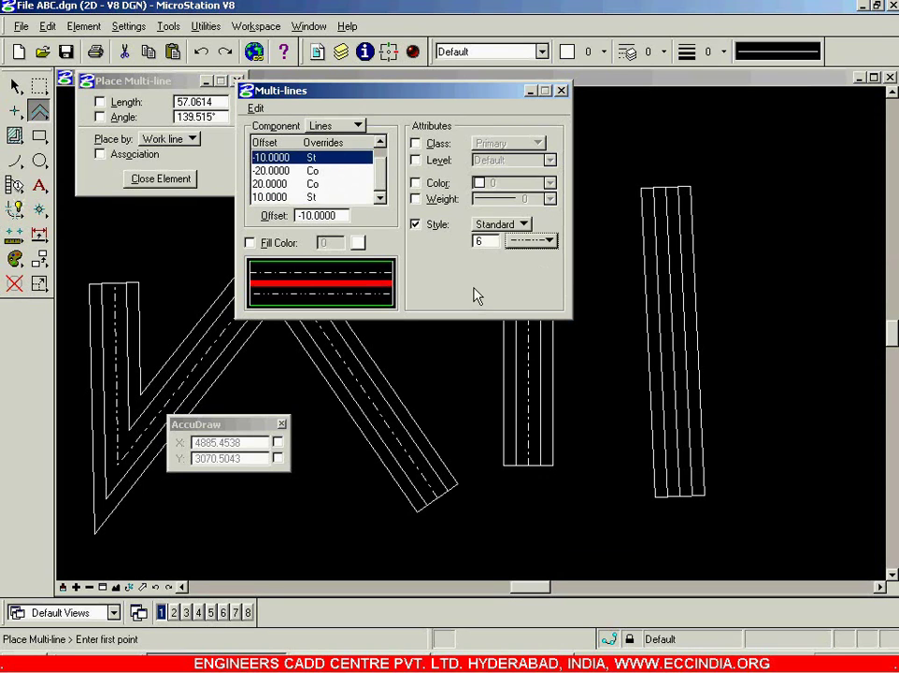
{"action": "left_click", "coordinate": [561, 91]}
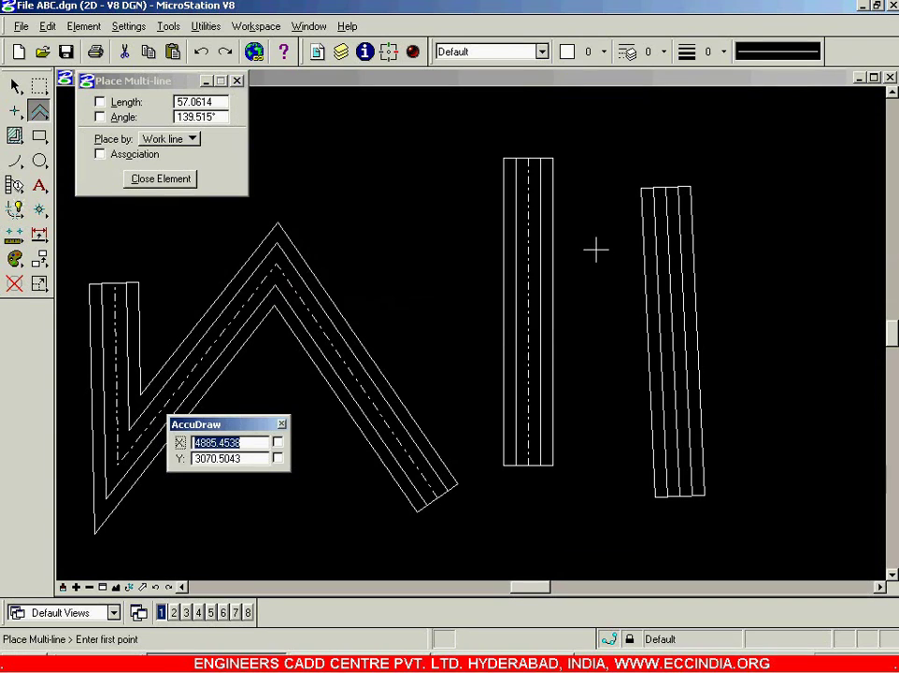
- Draw a freehand four-segment multi-line with the restyled definition in the empty area below the existing ones and inspect its lines
{"action": "scroll", "coordinate": [583, 249], "scroll_direction": "down", "scroll_amount": 4}
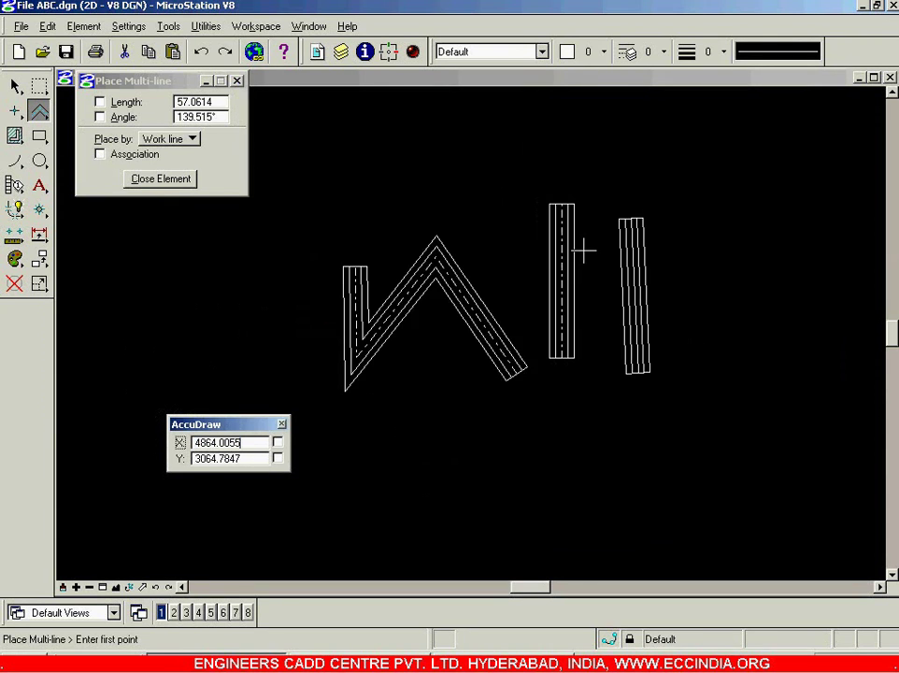
{"action": "left_click", "coordinate": [335, 549]}
{"action": "scroll", "coordinate": [392, 504], "scroll_direction": "up", "scroll_amount": 1}
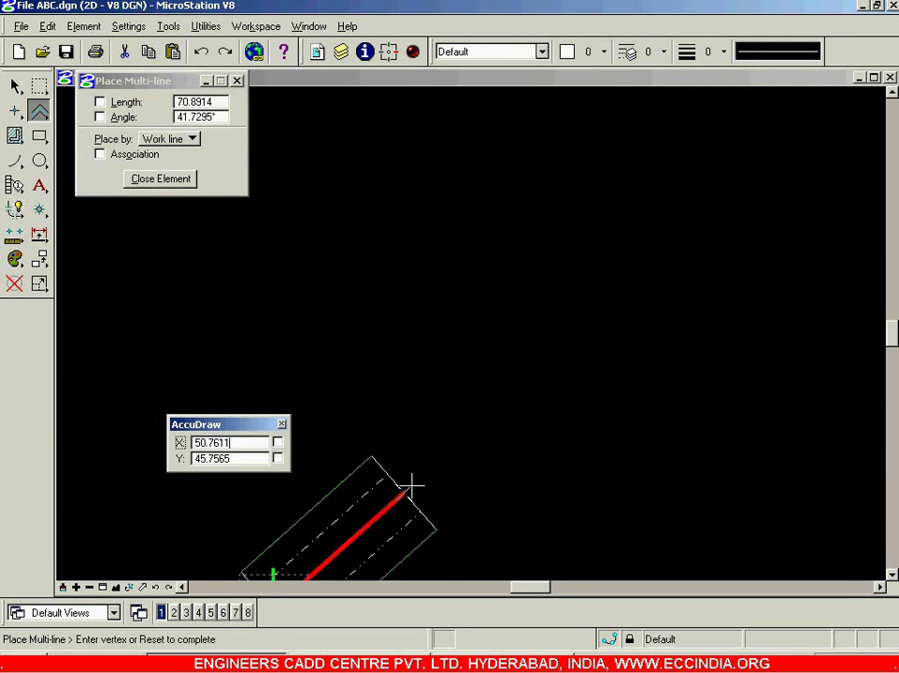
{"action": "scroll", "coordinate": [457, 272], "scroll_direction": "down", "scroll_amount": 1}
{"action": "scroll", "coordinate": [457, 273], "scroll_direction": "down", "scroll_amount": 1}
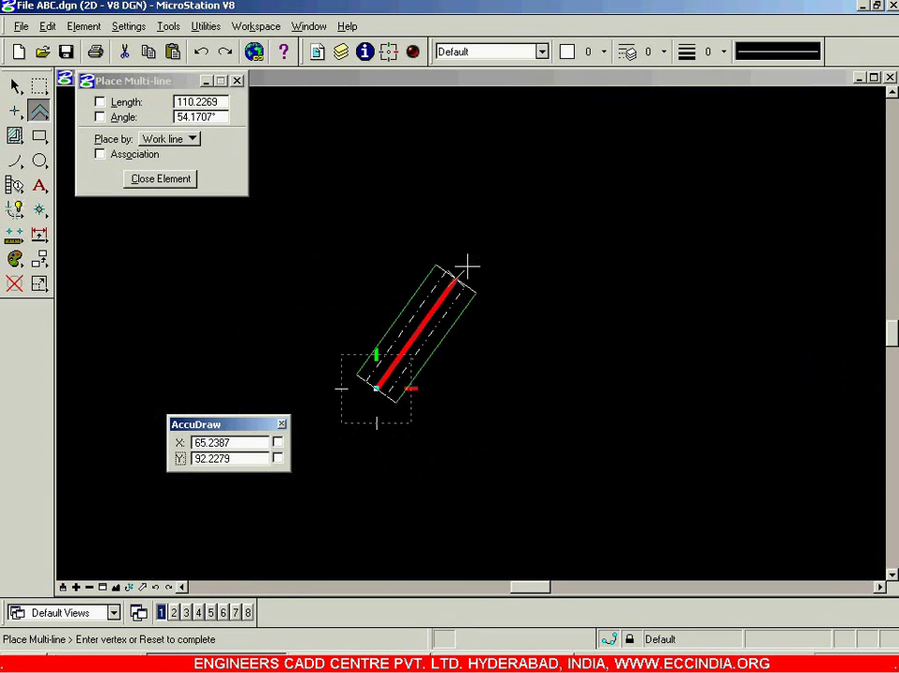
{"action": "scroll", "coordinate": [468, 263], "scroll_direction": "up", "scroll_amount": 1}
{"action": "left_click", "coordinate": [495, 249]}
{"action": "left_click", "coordinate": [752, 432]}
{"action": "scroll", "coordinate": [783, 219], "scroll_direction": "down", "scroll_amount": 2}
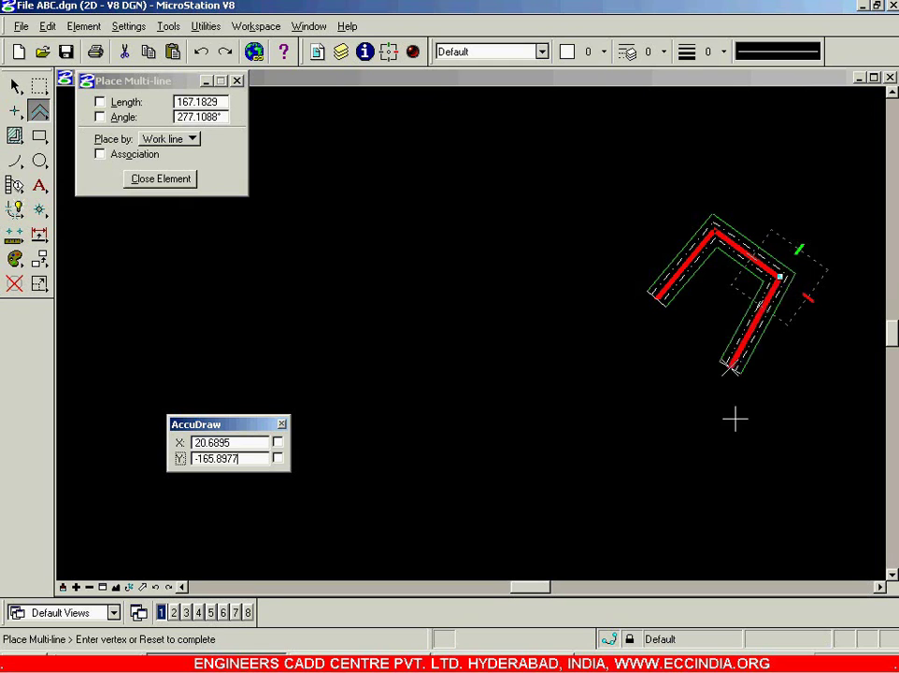
{"action": "left_click", "coordinate": [671, 467]}
{"action": "left_click", "coordinate": [523, 339]}
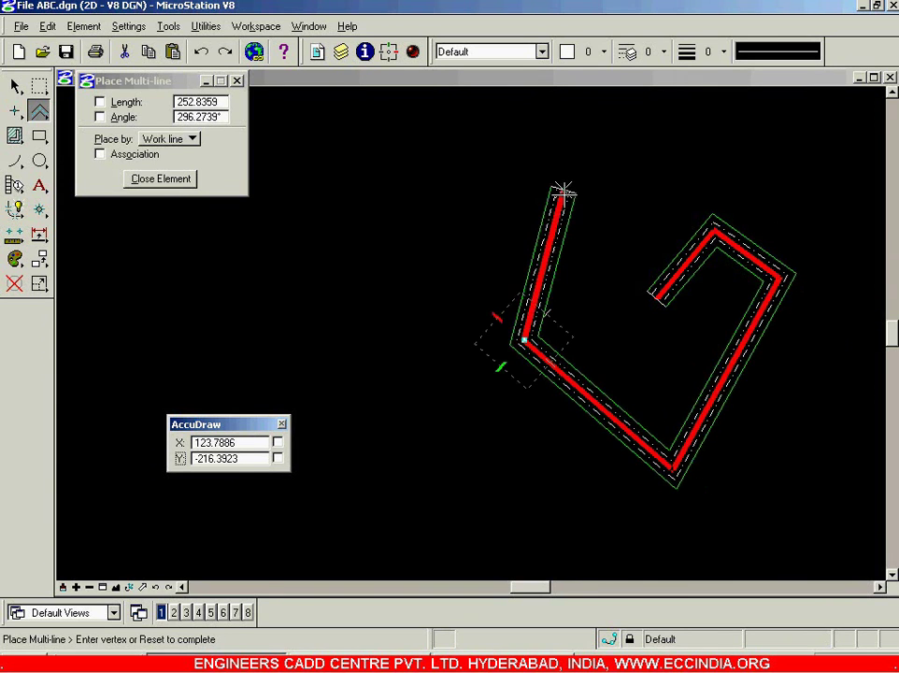
{"action": "right_click", "coordinate": [570, 196]}
{"action": "scroll", "coordinate": [664, 295], "scroll_direction": "up", "scroll_amount": 2}
{"action": "scroll", "coordinate": [722, 325], "scroll_direction": "up", "scroll_amount": 3}
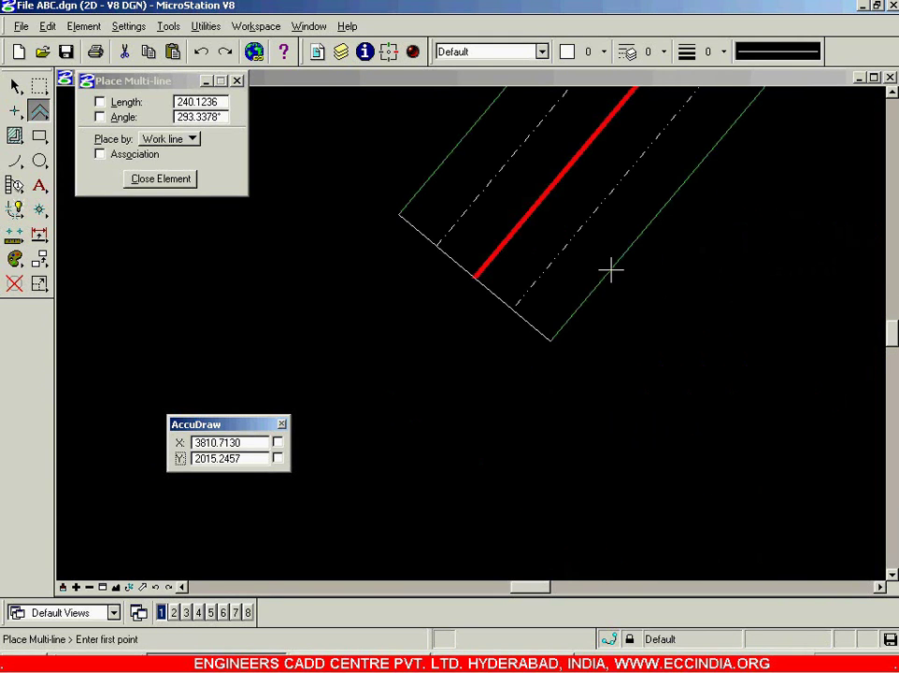
{"action": "scroll", "coordinate": [482, 206], "scroll_direction": "down", "scroll_amount": 5}
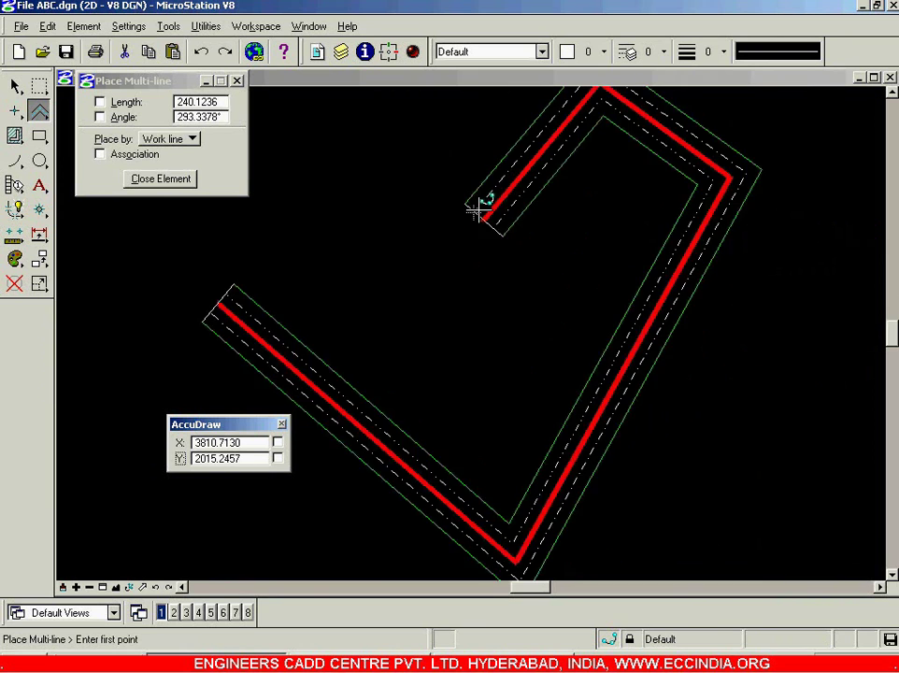
- Open the multi-line definition settings and look through the line components and the options for editing them
{"action": "scroll", "coordinate": [562, 137], "scroll_direction": "up", "scroll_amount": 3}
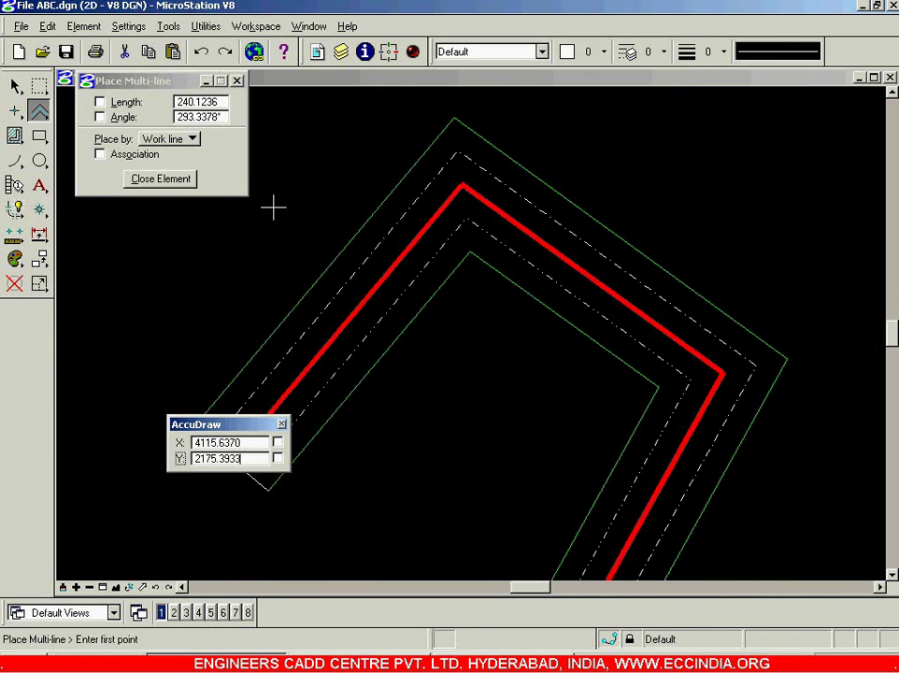
{"action": "left_click", "coordinate": [83, 26]}
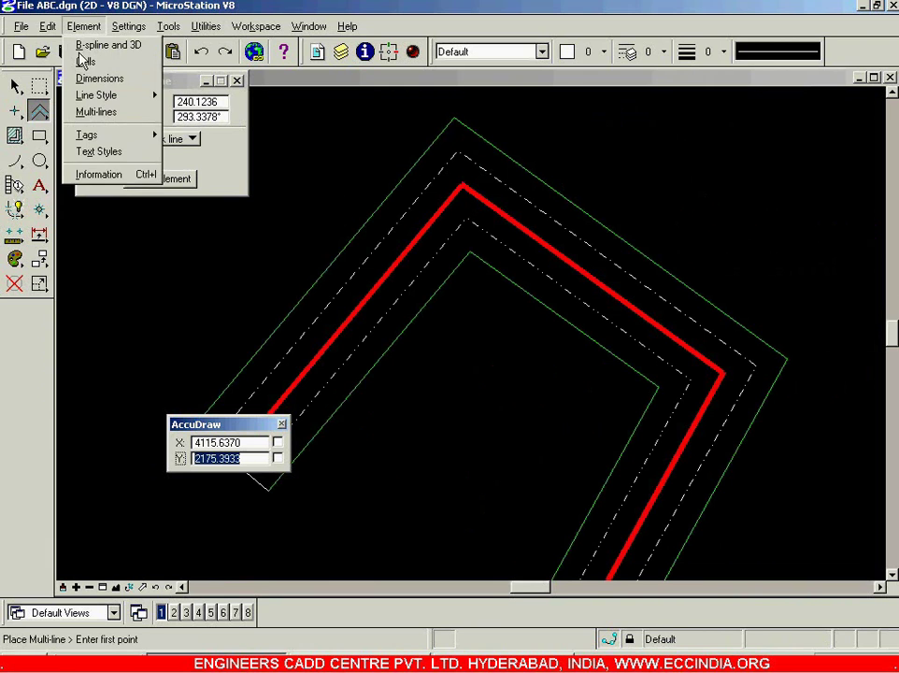
{"action": "left_click", "coordinate": [96, 111]}
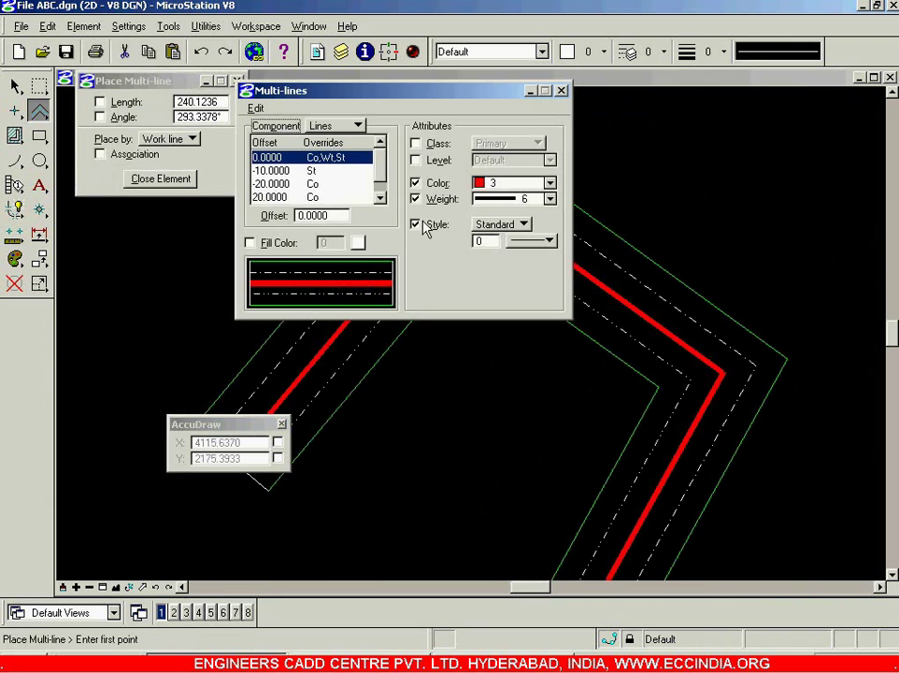
{"action": "left_click_drag", "start_coordinate": [382, 168], "coordinate": [381, 184]}
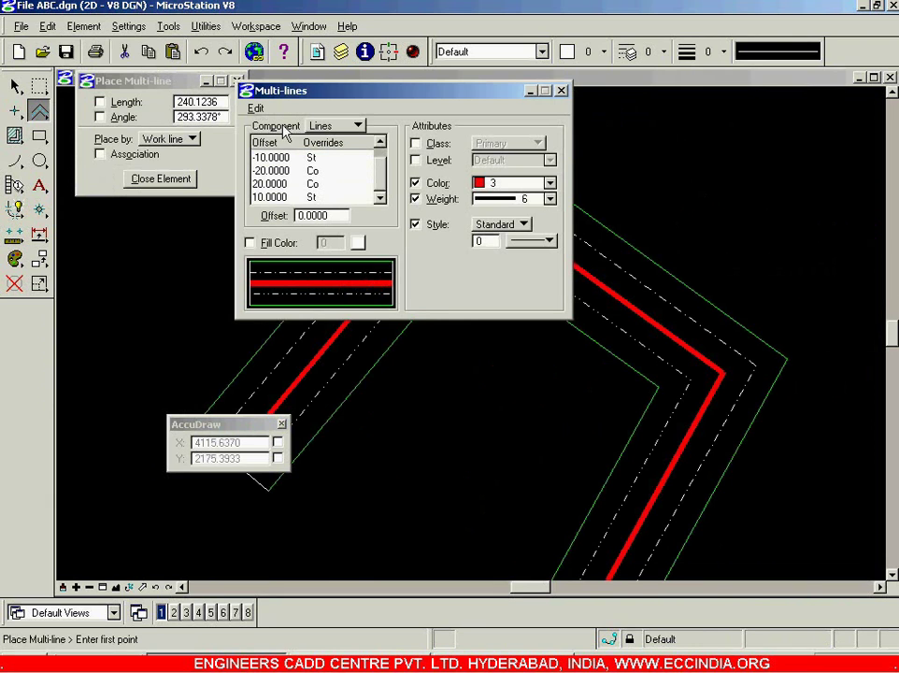
{"action": "left_click", "coordinate": [256, 108]}
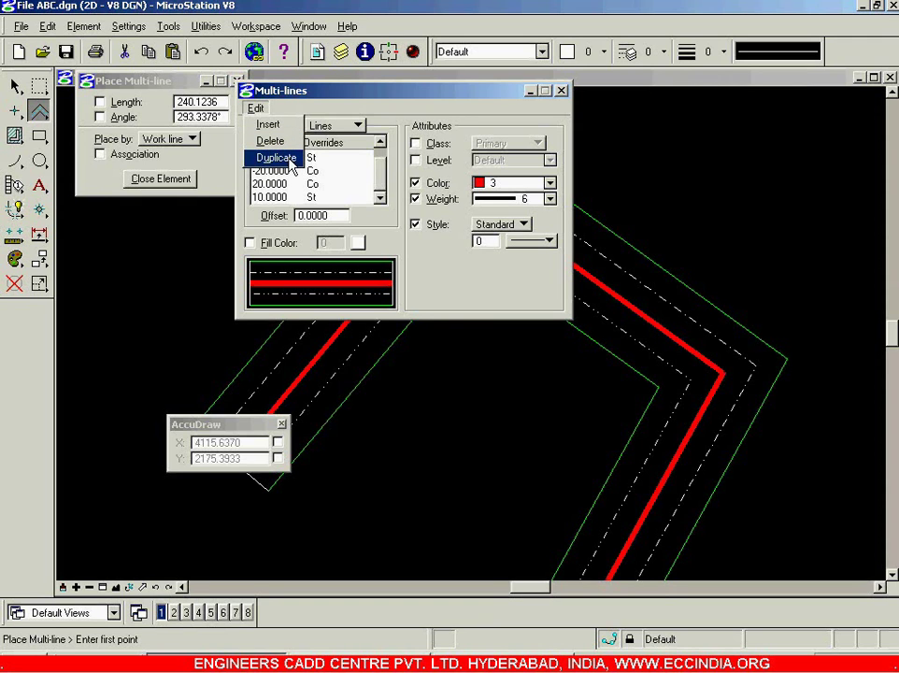
{"action": "left_click", "coordinate": [376, 185]}
{"action": "left_click", "coordinate": [379, 144]}
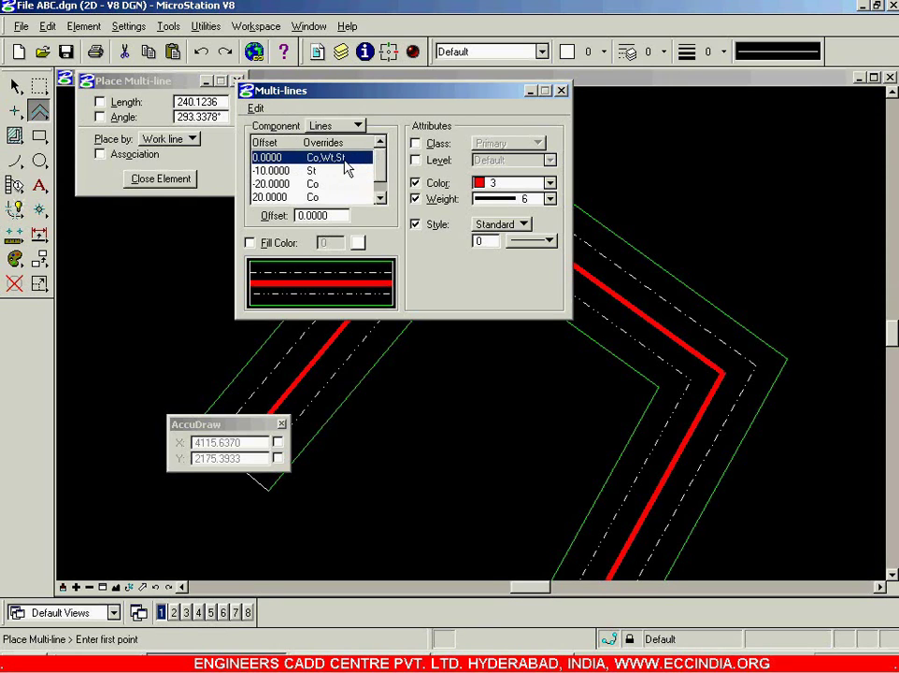
- Duplicate the line component at offset 0 and set the copy's offset to 30
{"action": "left_click", "coordinate": [260, 109]}
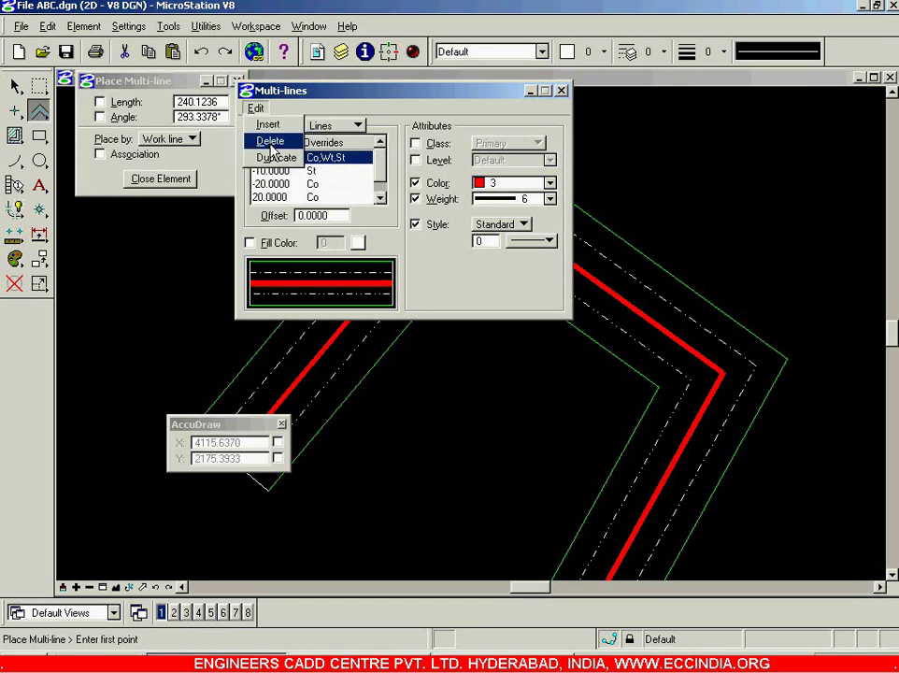
{"action": "left_click", "coordinate": [275, 157]}
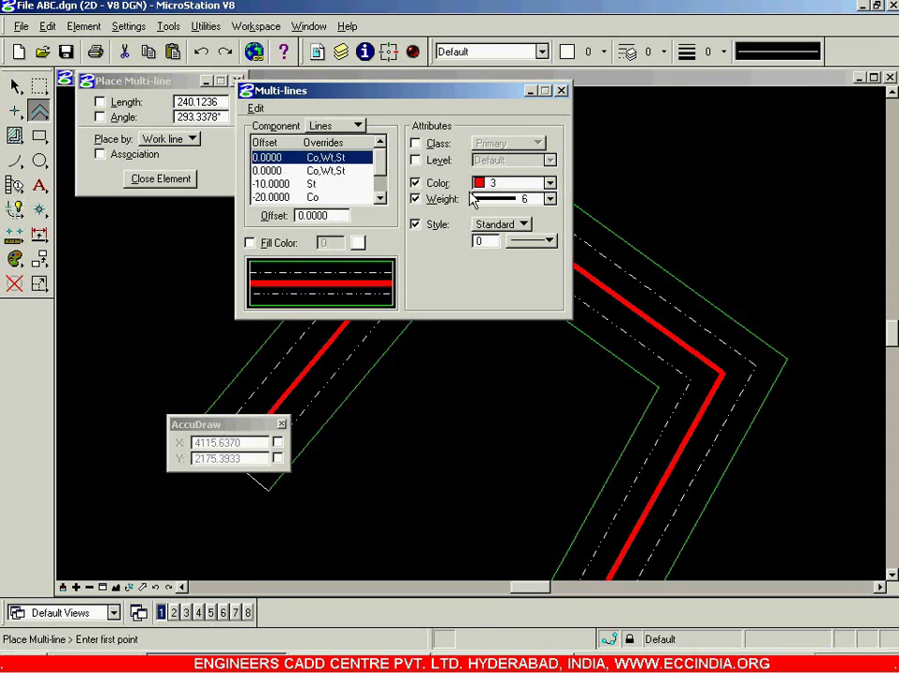
{"action": "left_click", "coordinate": [340, 173]}
{"action": "left_click_drag", "start_coordinate": [343, 220], "coordinate": [261, 220]}
{"action": "type", "text": "30"}
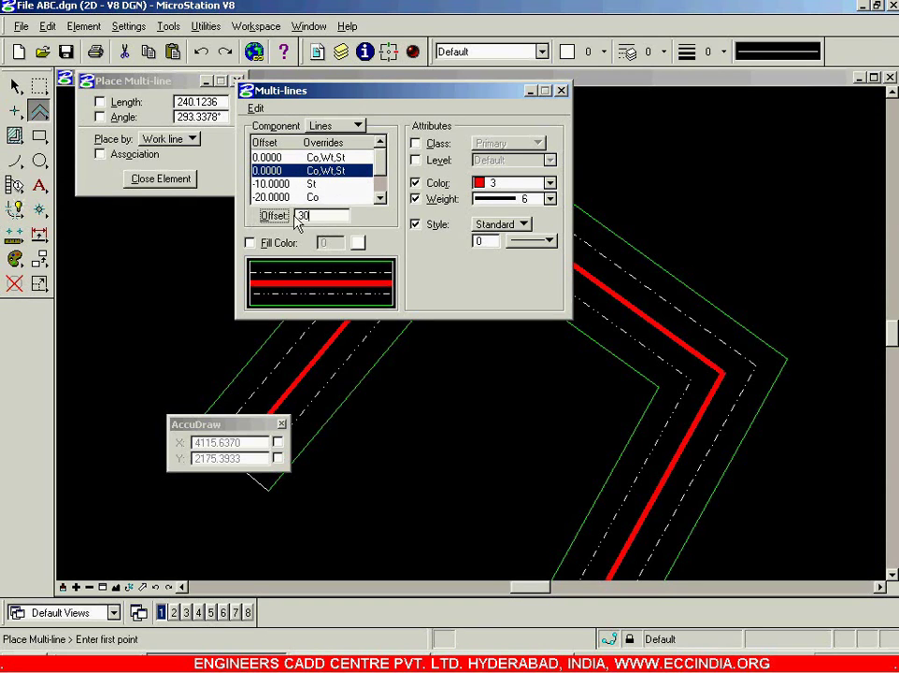
{"action": "key", "text": "Tab"}
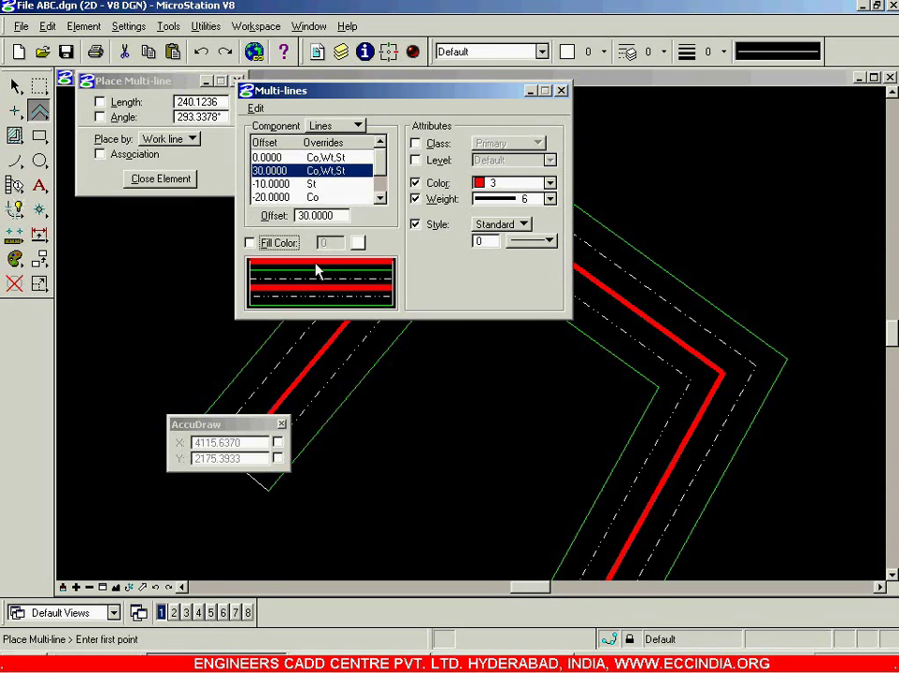
- Set the weight override to ByLevel for the line component at offset 30 and to 1 for the one at offset 0
{"action": "left_click", "coordinate": [523, 200]}
{"action": "left_click", "coordinate": [451, 224]}
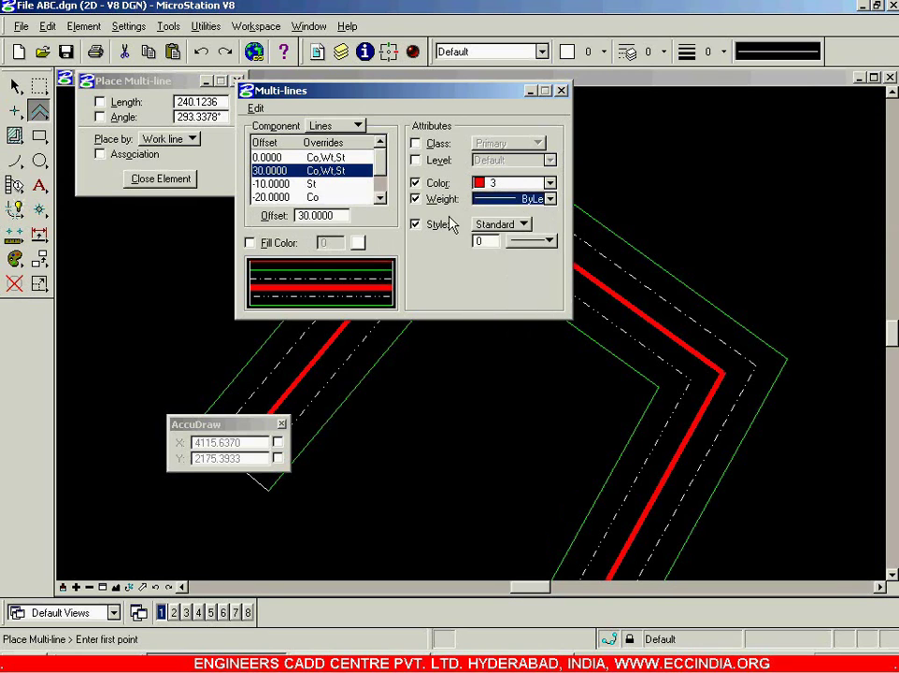
{"action": "left_click", "coordinate": [281, 157]}
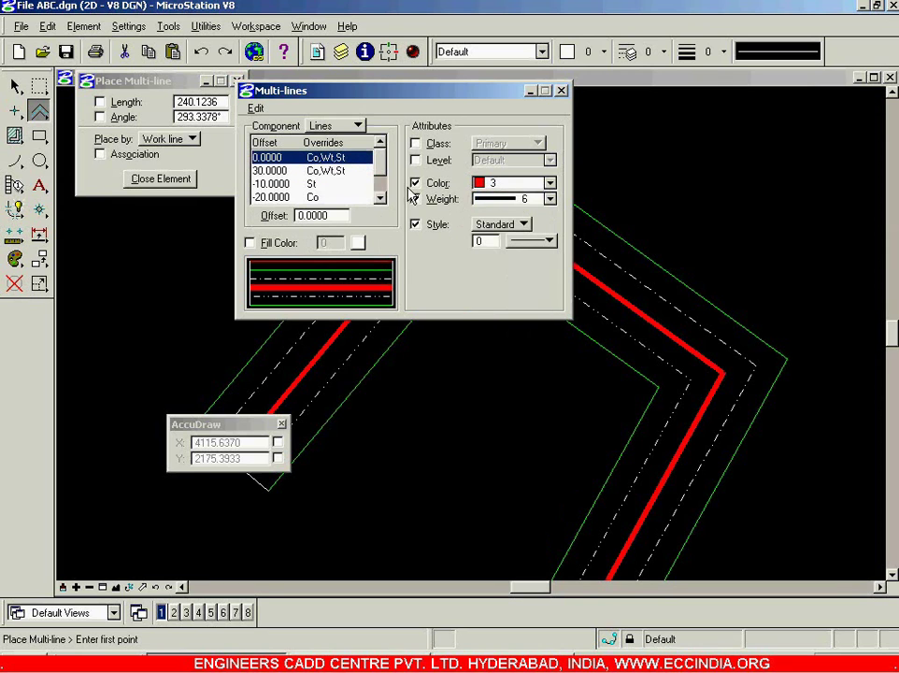
{"action": "left_click", "coordinate": [524, 201]}
{"action": "left_click", "coordinate": [517, 251]}
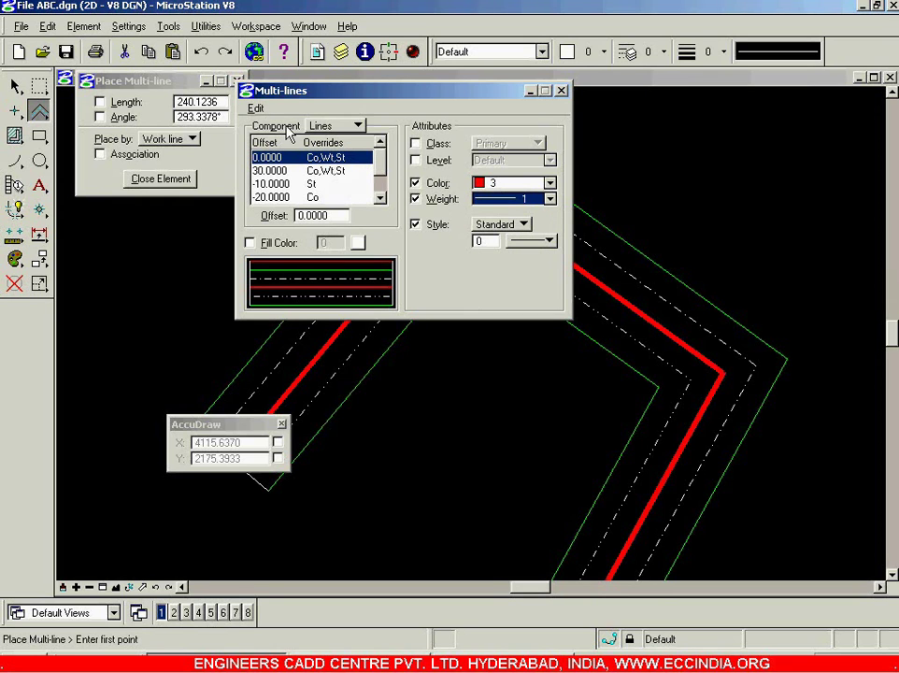
- Delete the line component at offset 20 from the multi-line definition and close the settings
{"action": "left_click", "coordinate": [381, 177]}
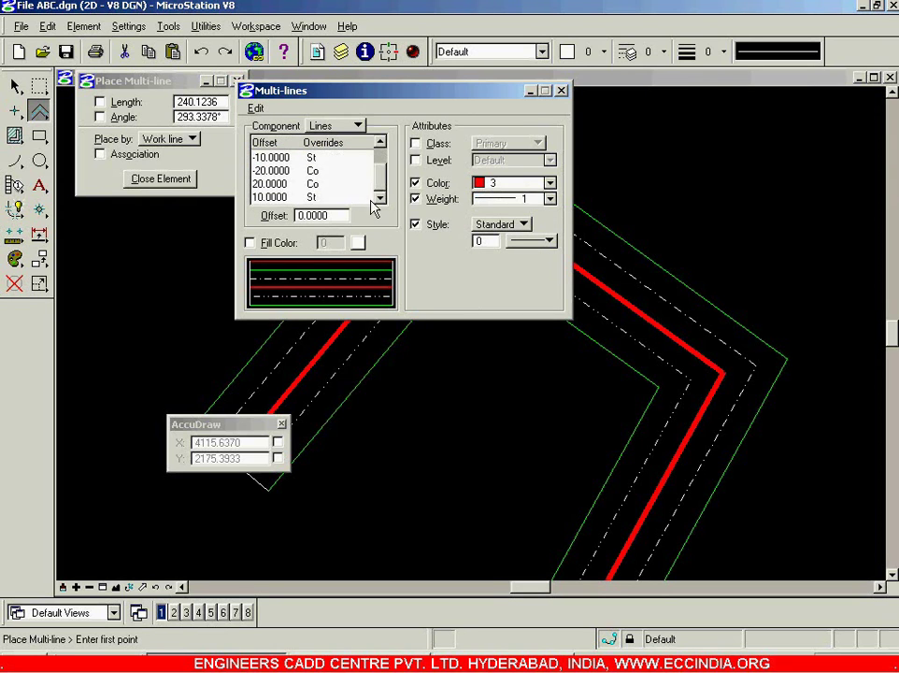
{"action": "left_click", "coordinate": [322, 184]}
{"action": "left_click", "coordinate": [256, 108]}
{"action": "left_click", "coordinate": [265, 138]}
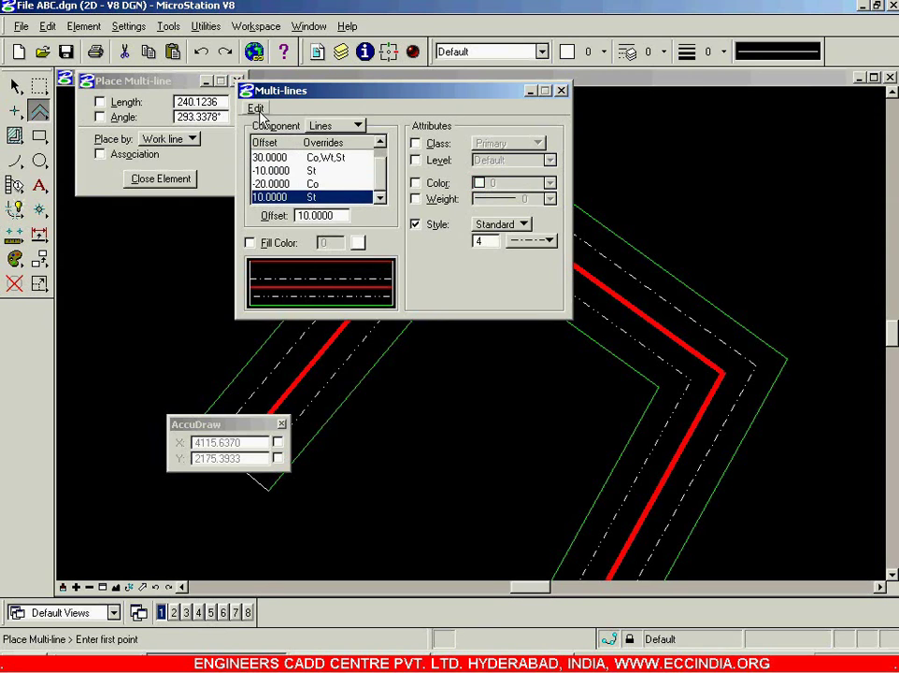
{"action": "left_click", "coordinate": [561, 91]}
- Delete all multi-lines from the drawing and fit the view
{"action": "scroll", "coordinate": [461, 322], "scroll_direction": "down", "scroll_amount": 3}
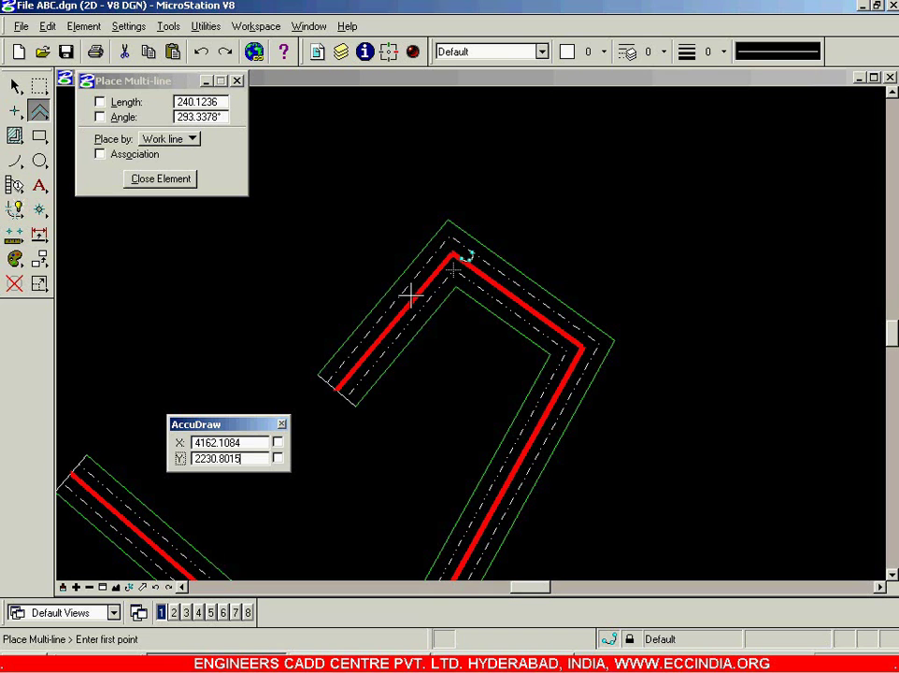
{"action": "left_click", "coordinate": [15, 86]}
{"action": "scroll", "coordinate": [425, 271], "scroll_direction": "down", "scroll_amount": 4}
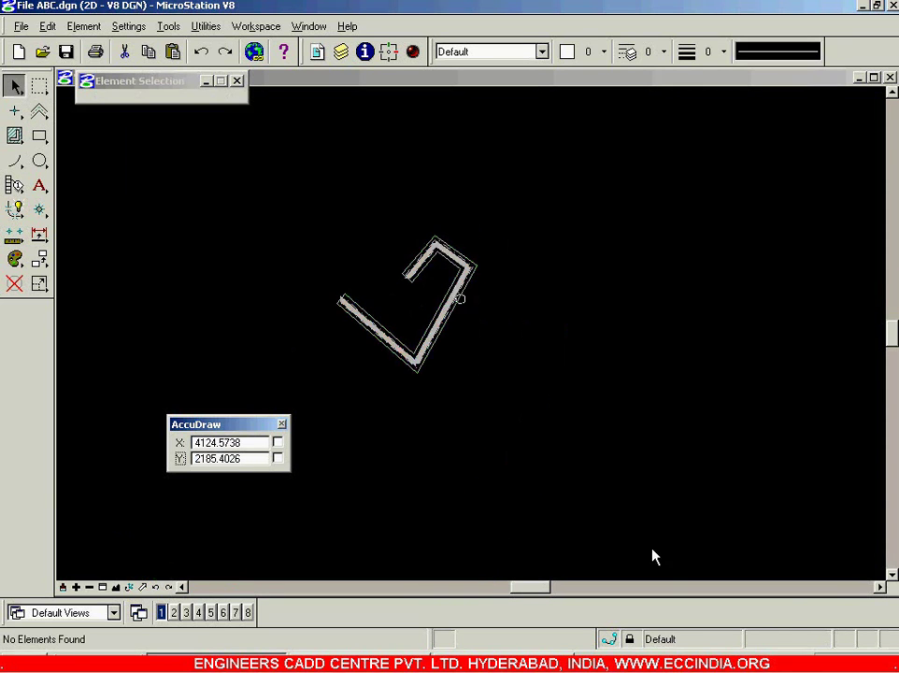
{"action": "left_click", "coordinate": [805, 643]}
{"action": "left_click", "coordinate": [757, 603]}
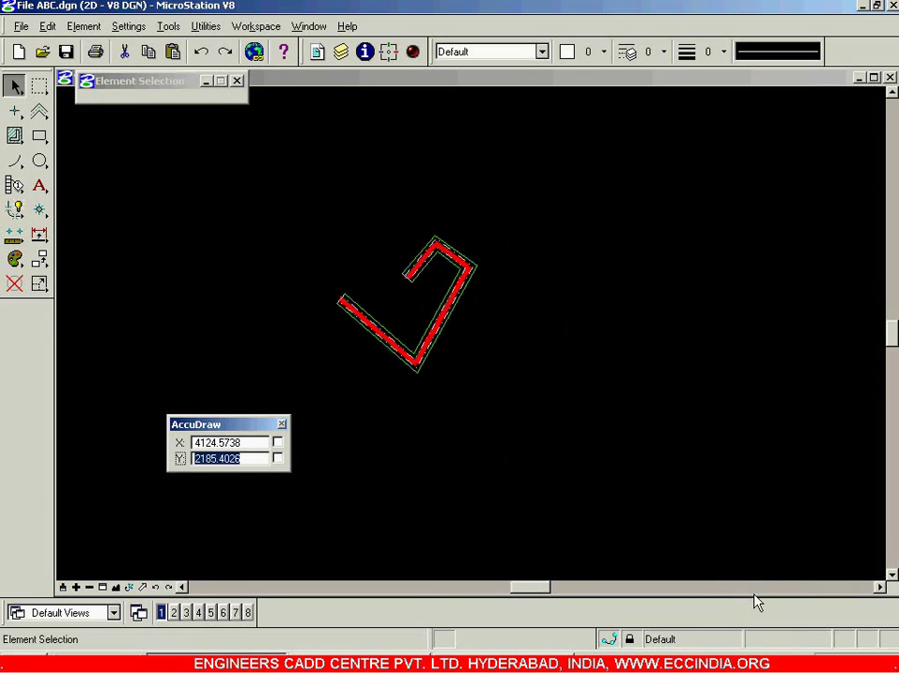
{"action": "key", "text": "Delete"}
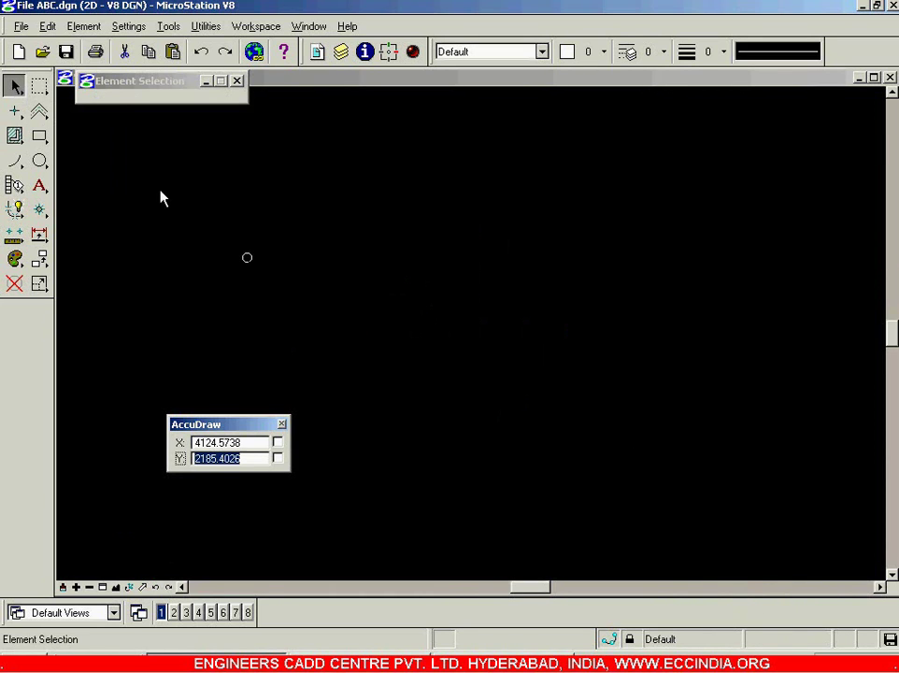
{"action": "left_click", "coordinate": [115, 587]}
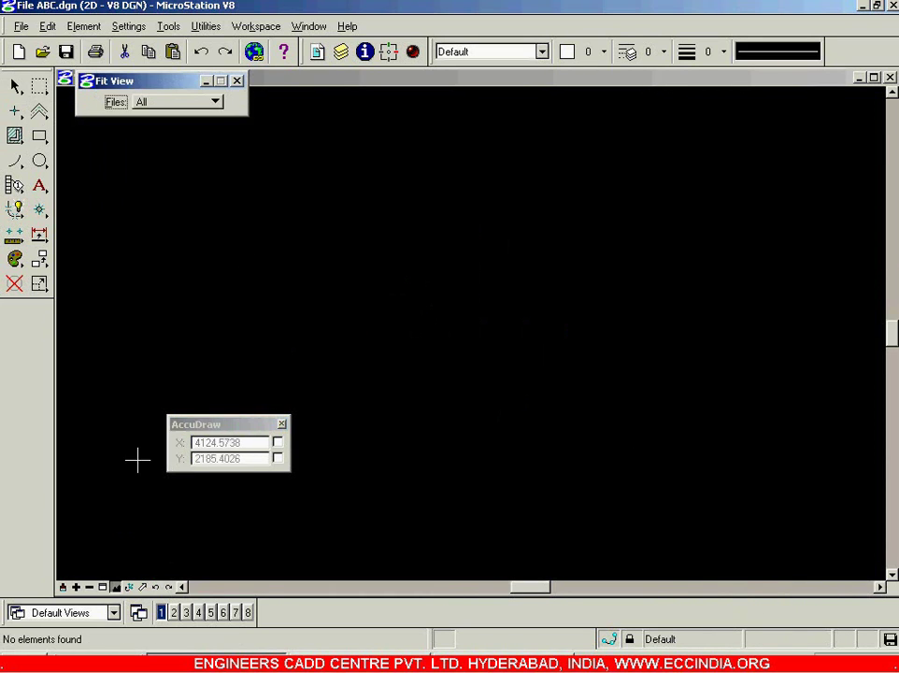
{"action": "left_click", "coordinate": [15, 86]}
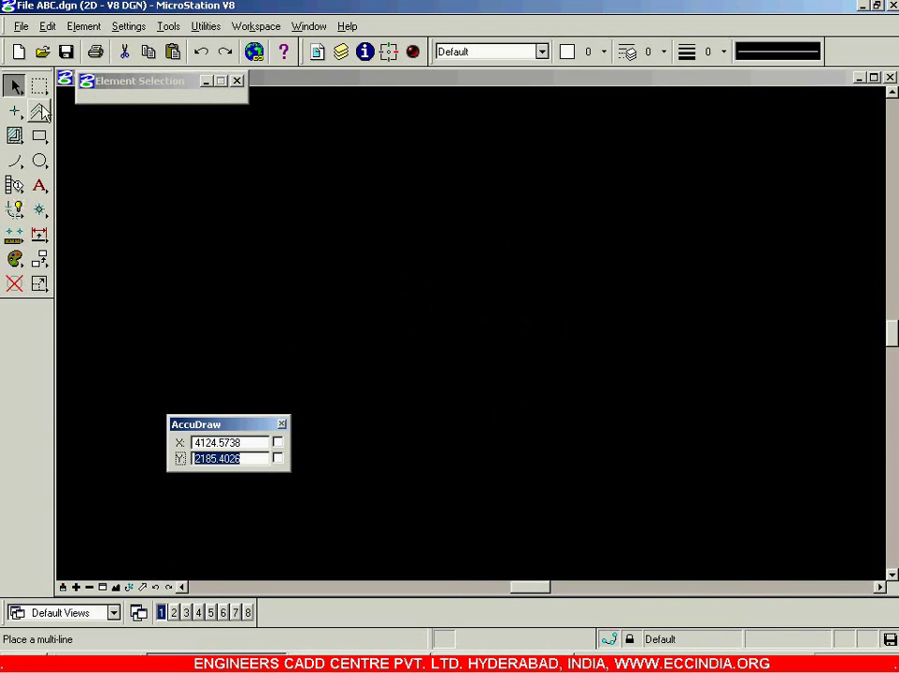
- Delete the line components at offsets 30 and -20 from the multi-line definition
{"action": "left_click", "coordinate": [83, 26]}
{"action": "left_click", "coordinate": [94, 111]}
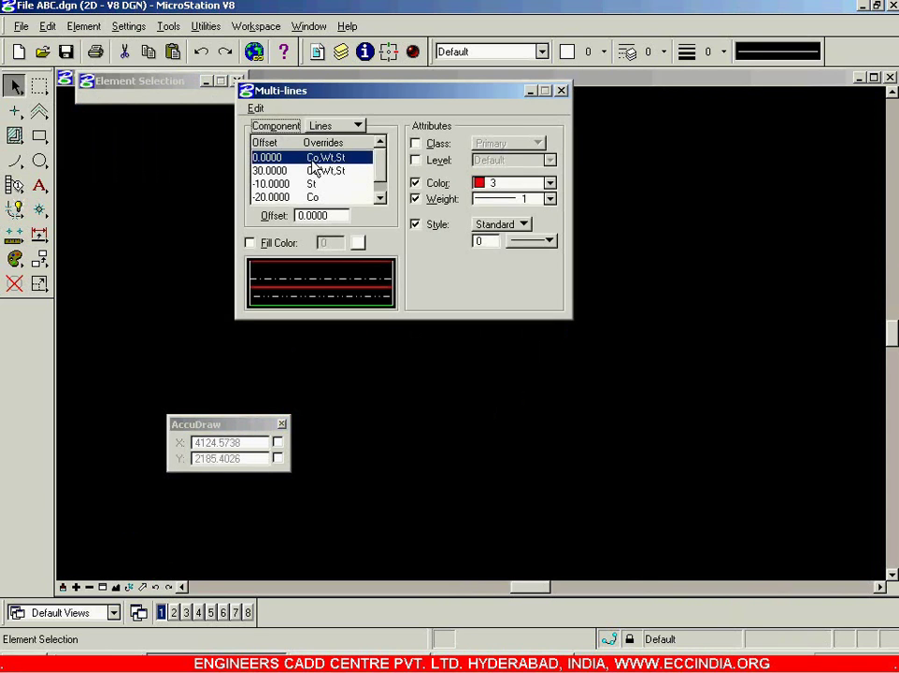
{"action": "left_click", "coordinate": [290, 172]}
{"action": "left_click", "coordinate": [255, 109]}
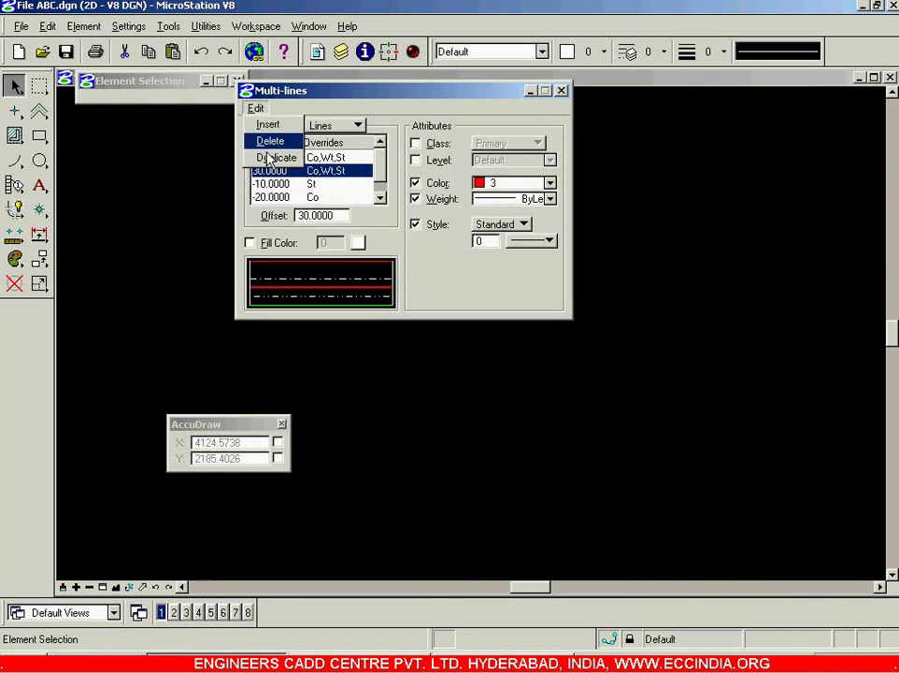
{"action": "left_click", "coordinate": [271, 142]}
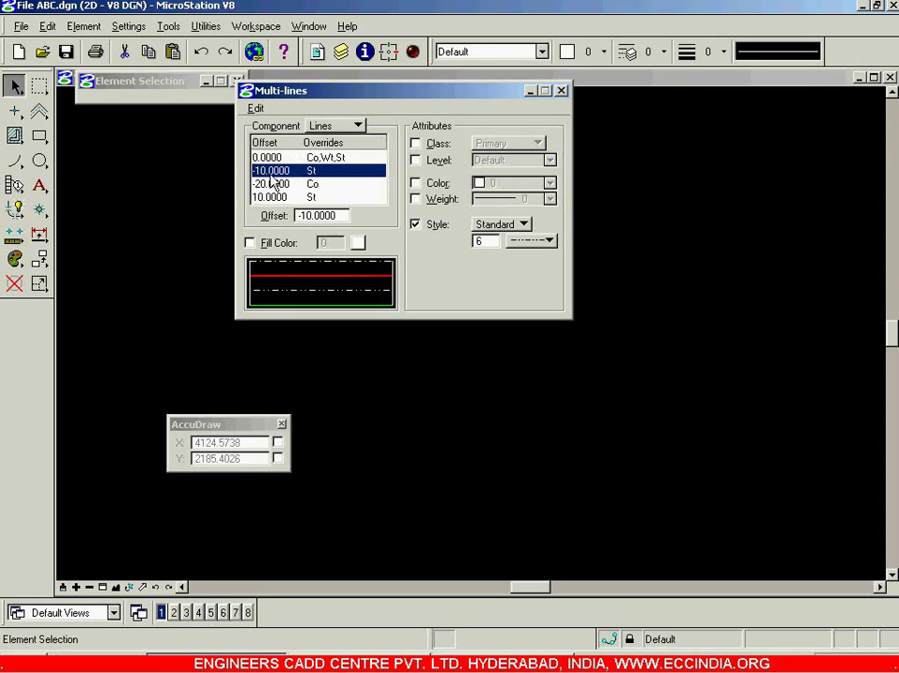
{"action": "left_click", "coordinate": [272, 184]}
{"action": "left_click", "coordinate": [255, 109]}
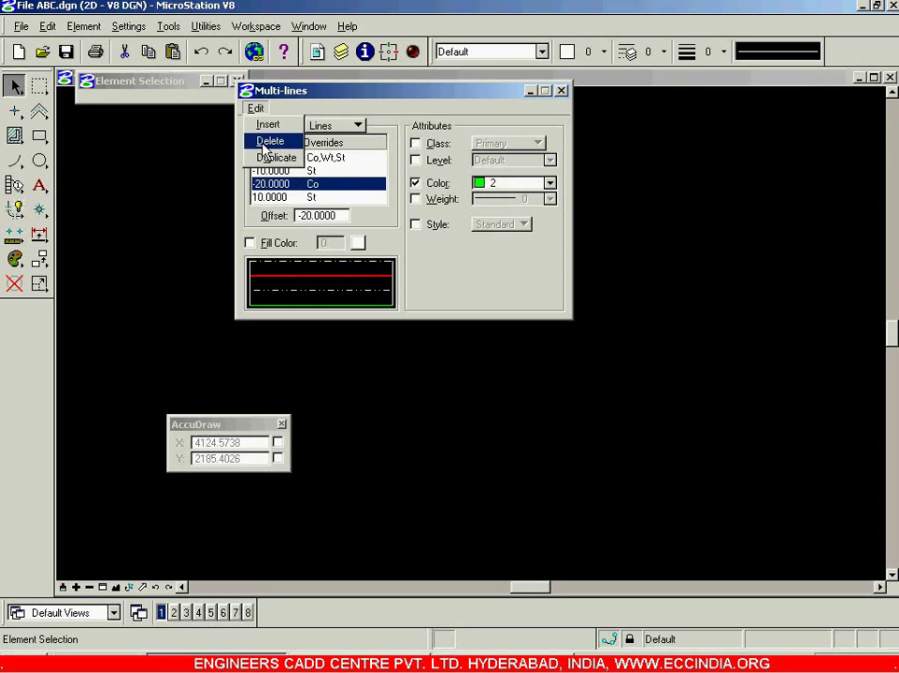
{"action": "left_click", "coordinate": [268, 138]}
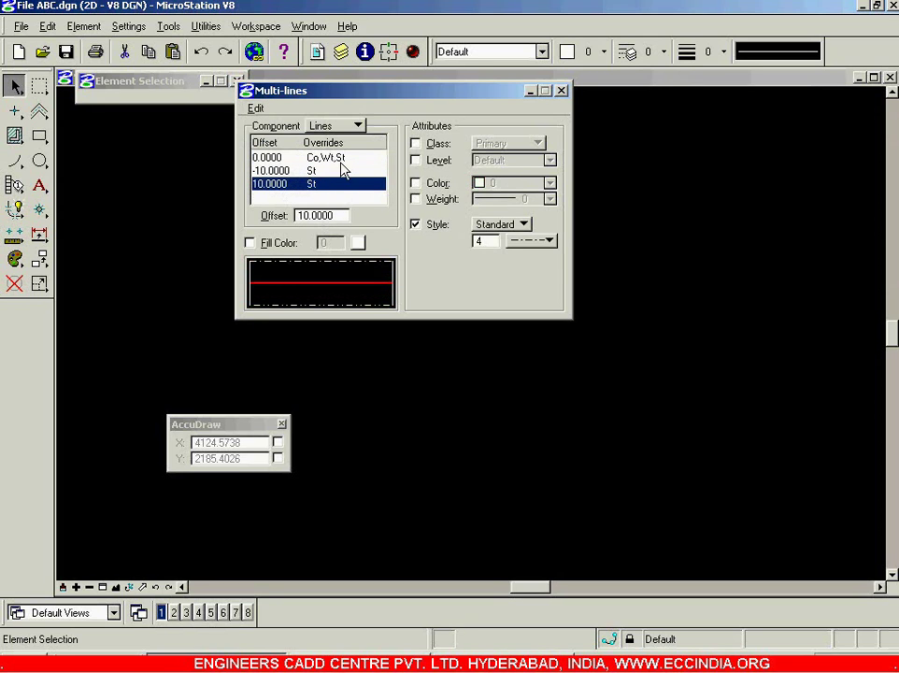
- Override the colour of the line component at offset 0 with green (2) and close the multi-line settings
{"action": "left_click", "coordinate": [345, 159]}
{"action": "left_click", "coordinate": [417, 199]}
{"action": "left_click", "coordinate": [509, 183]}
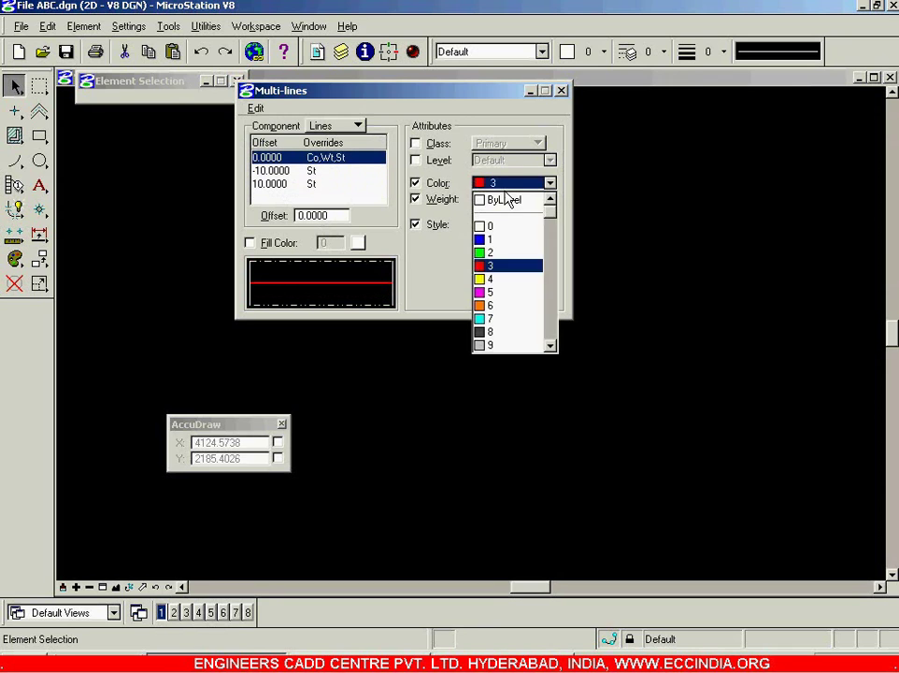
{"action": "left_click", "coordinate": [504, 251]}
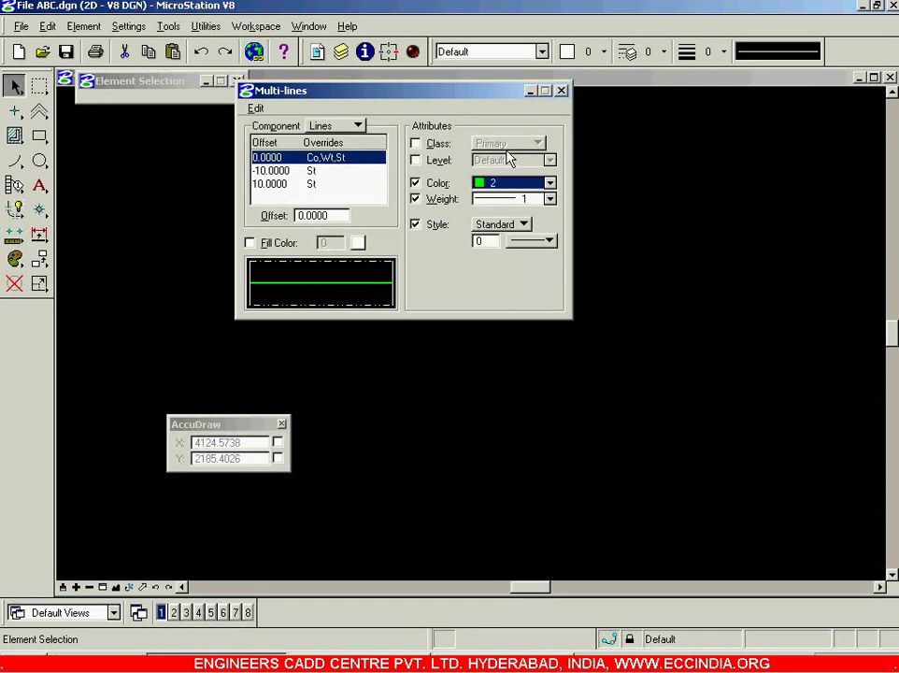
{"action": "left_click", "coordinate": [561, 91]}
- Draw a single-segment multi-line placed by work line, about 100 units long and rising at about 29 degrees
{"action": "left_click", "coordinate": [39, 111]}
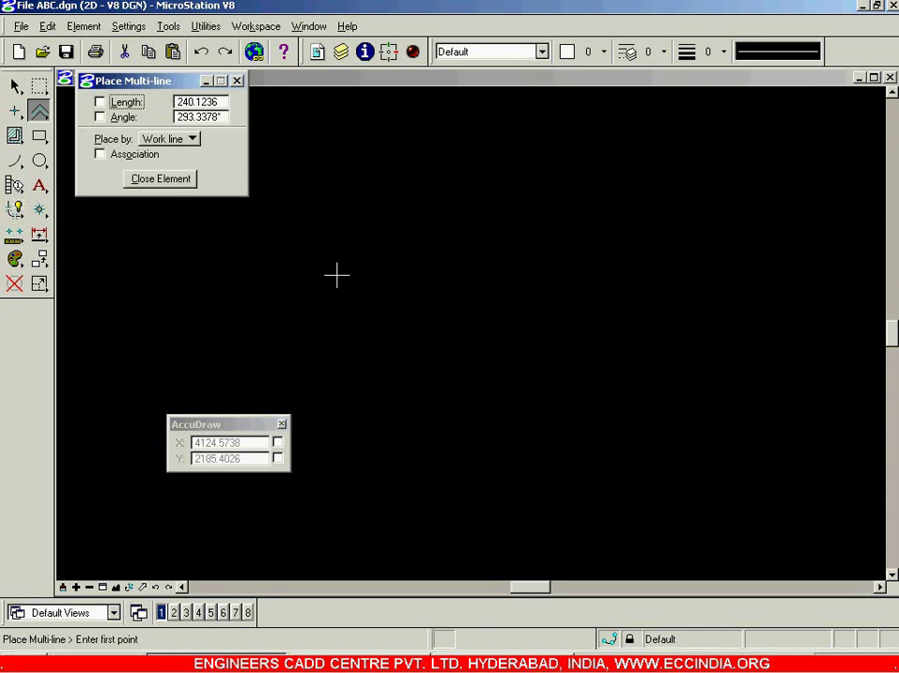
{"action": "left_click", "coordinate": [354, 362]}
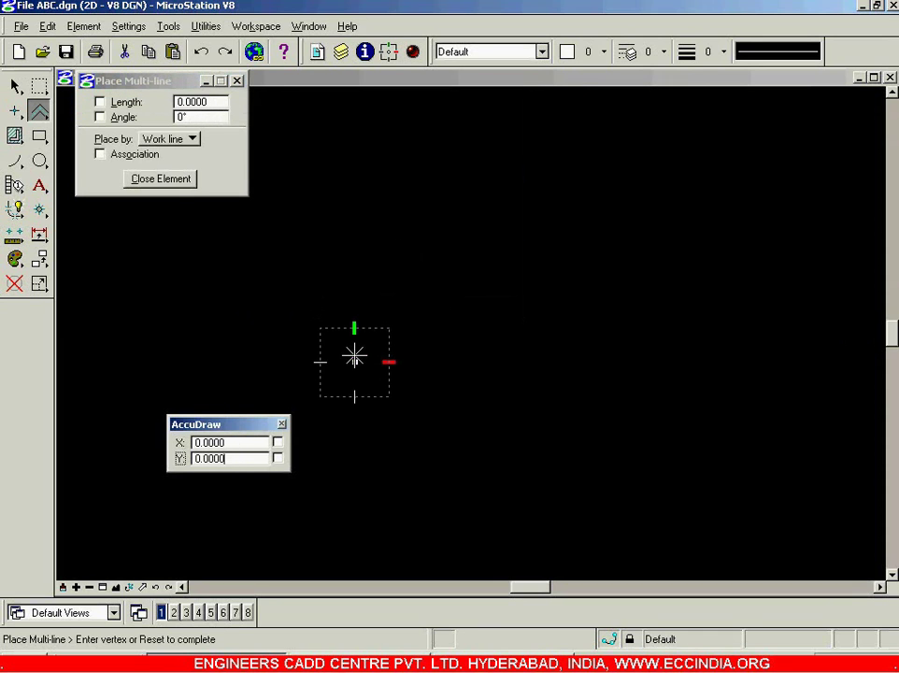
{"action": "scroll", "coordinate": [441, 329], "scroll_direction": "up", "scroll_amount": 2}
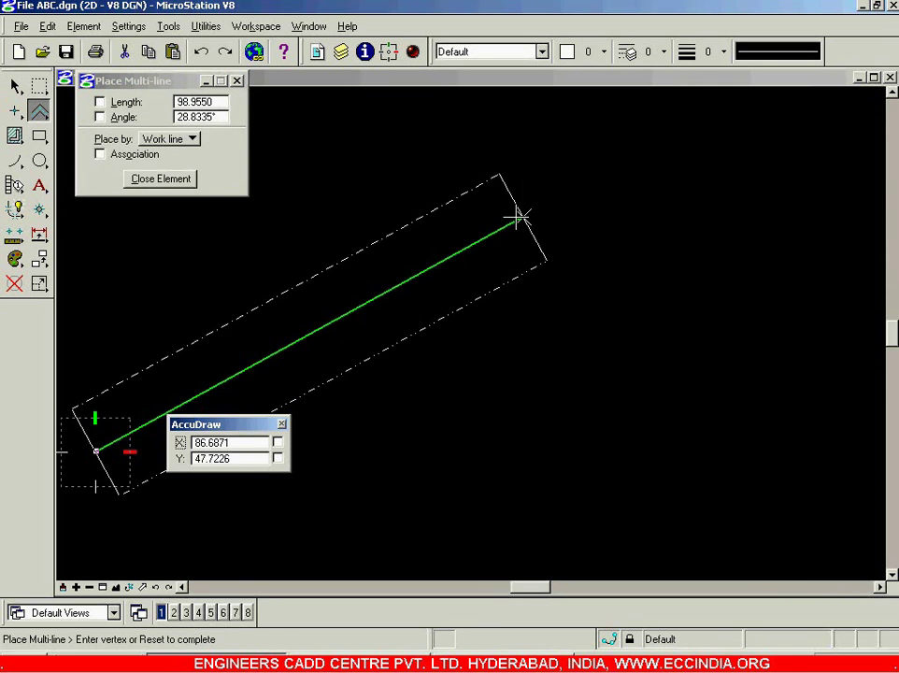
{"action": "left_click", "coordinate": [186, 142]}
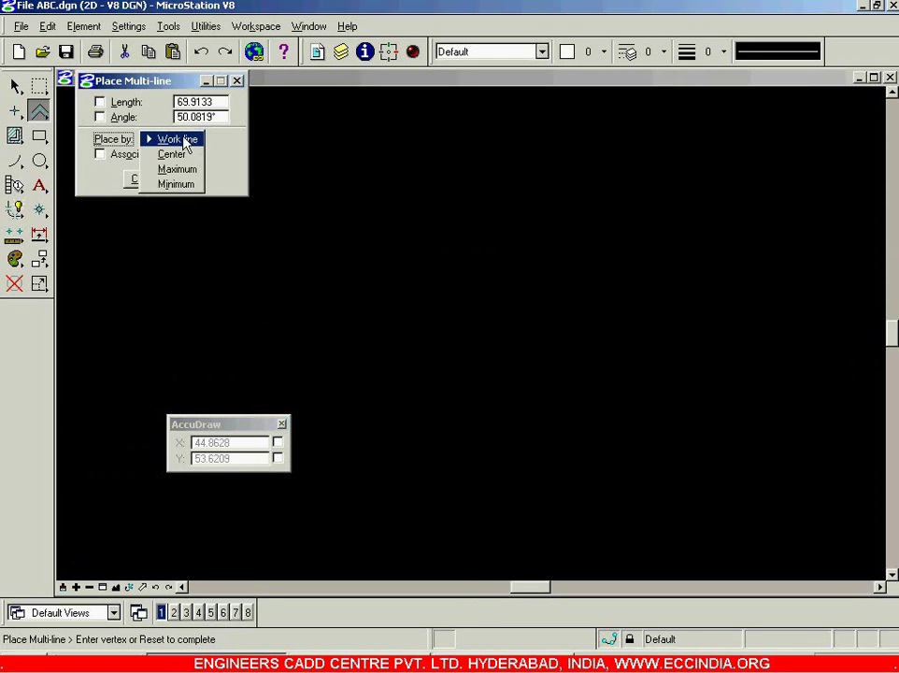
{"action": "left_click", "coordinate": [186, 142]}
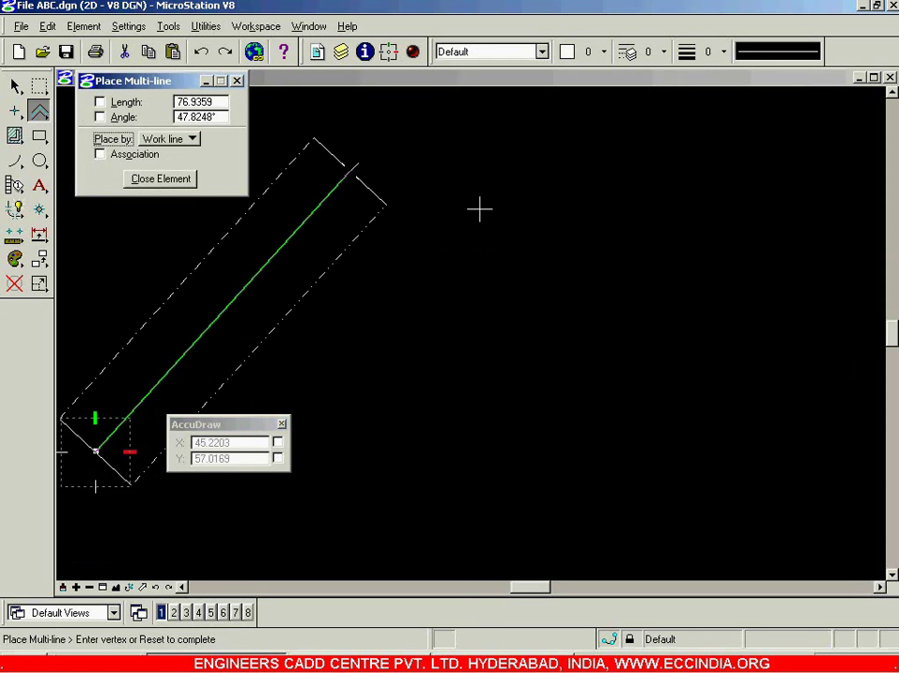
{"action": "left_click", "coordinate": [533, 202]}
{"action": "right_click", "coordinate": [678, 255]}
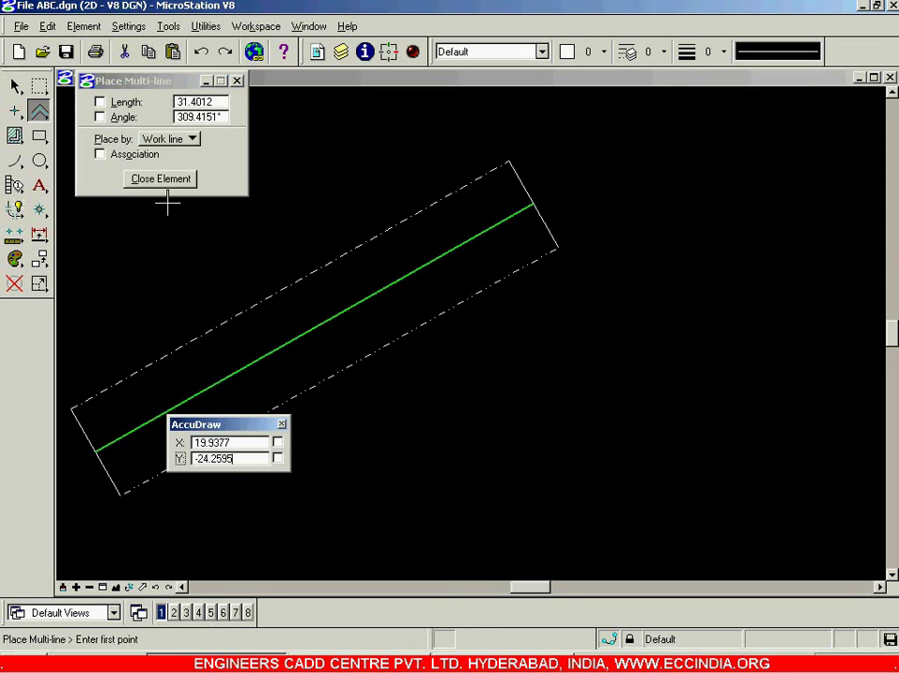
- Draw a single-segment multi-line placed by work line beside the first one, spanning about 34.5 units in X and 50.6 in Y
{"action": "left_click", "coordinate": [549, 470]}
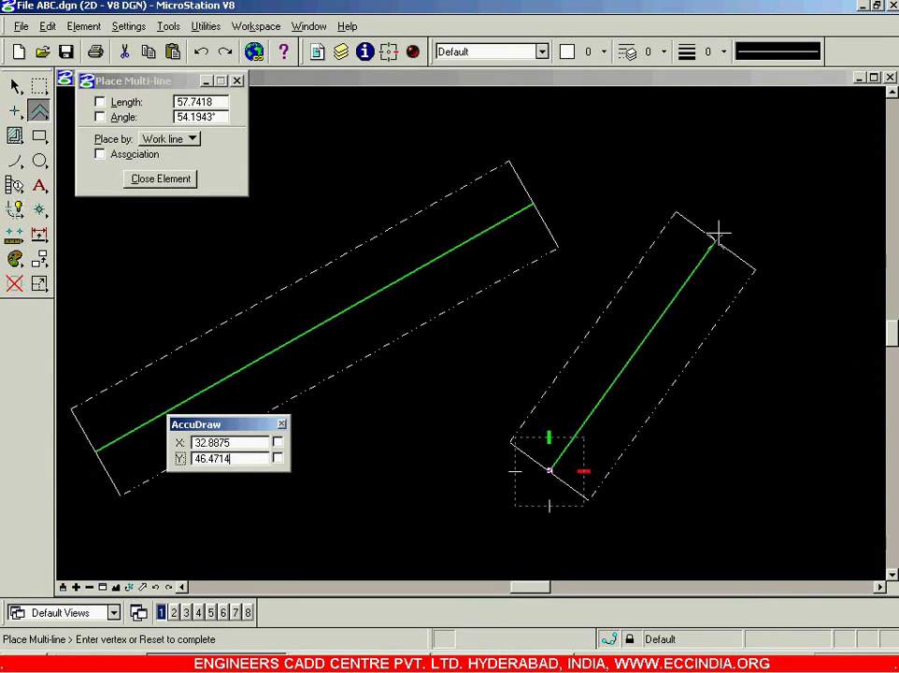
{"action": "left_click", "coordinate": [719, 221]}
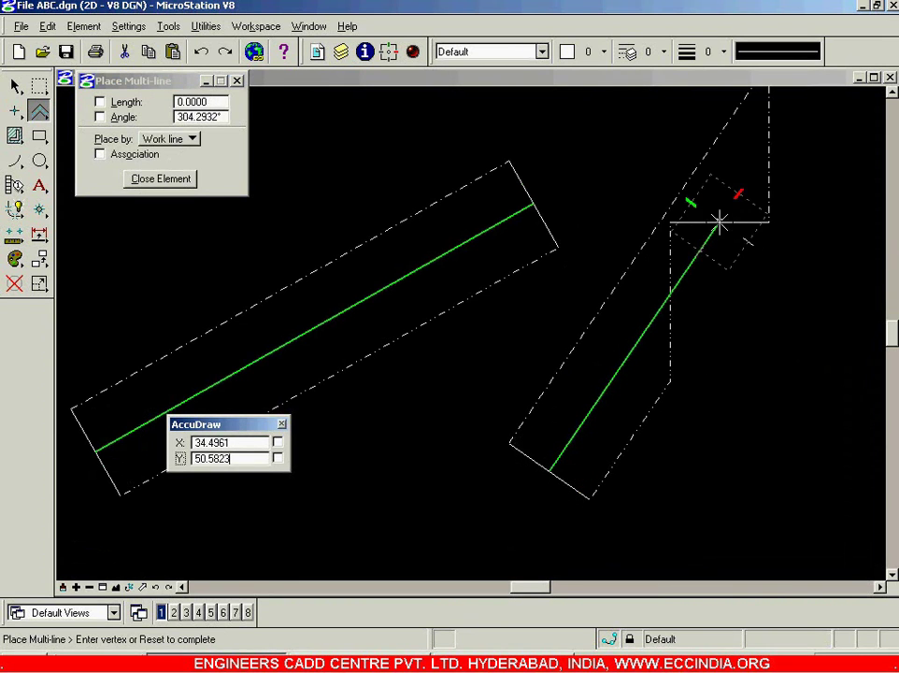
{"action": "right_click", "coordinate": [666, 242]}
- Draw a rising single-segment multi-line below the first one, placed by Maximum
{"action": "left_click", "coordinate": [192, 140]}
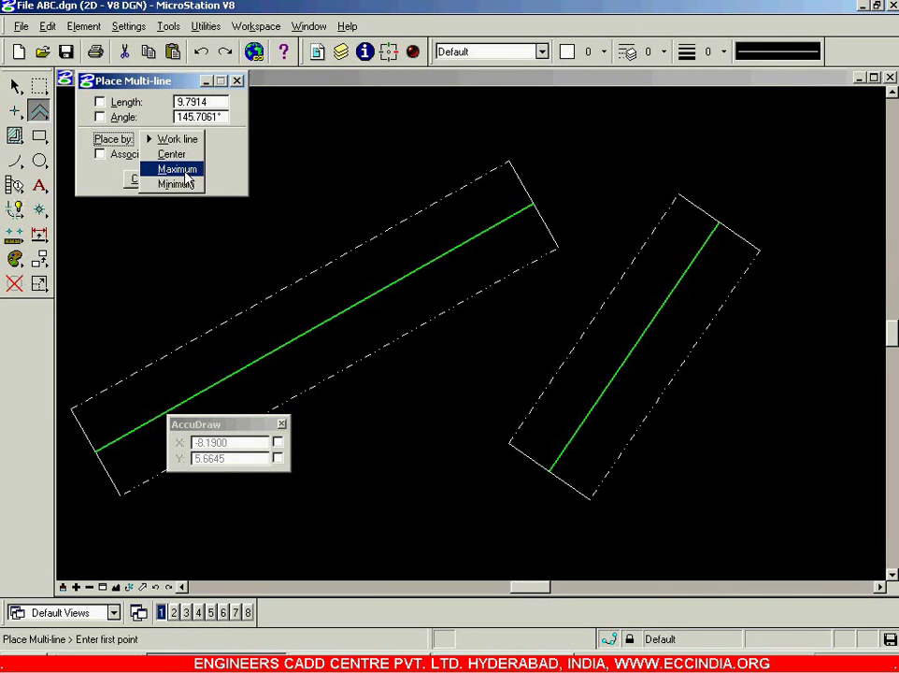
{"action": "left_click", "coordinate": [185, 169]}
{"action": "scroll", "coordinate": [579, 318], "scroll_direction": "down", "scroll_amount": 3}
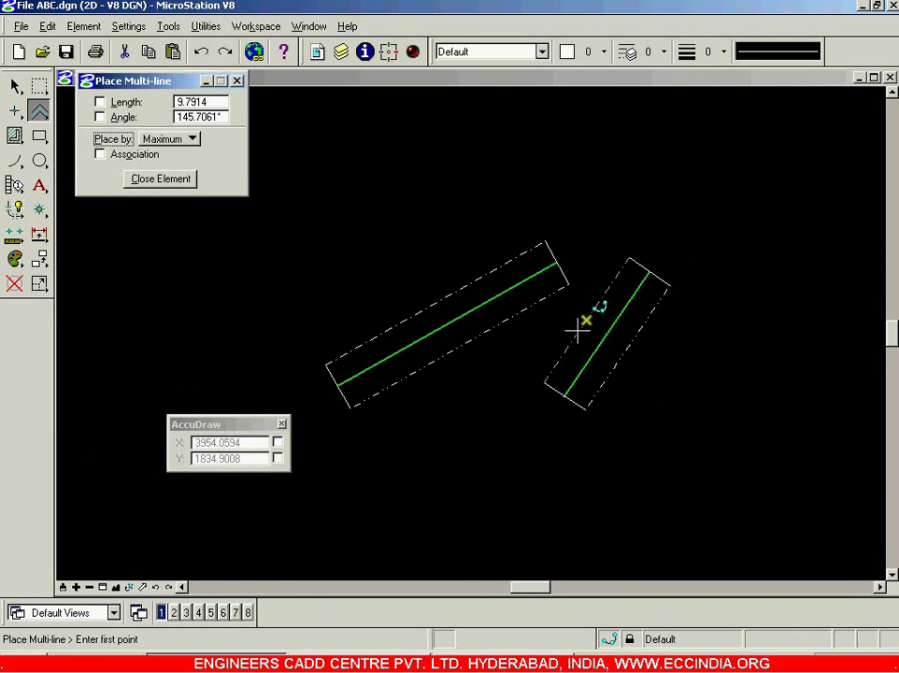
{"action": "left_click", "coordinate": [377, 477]}
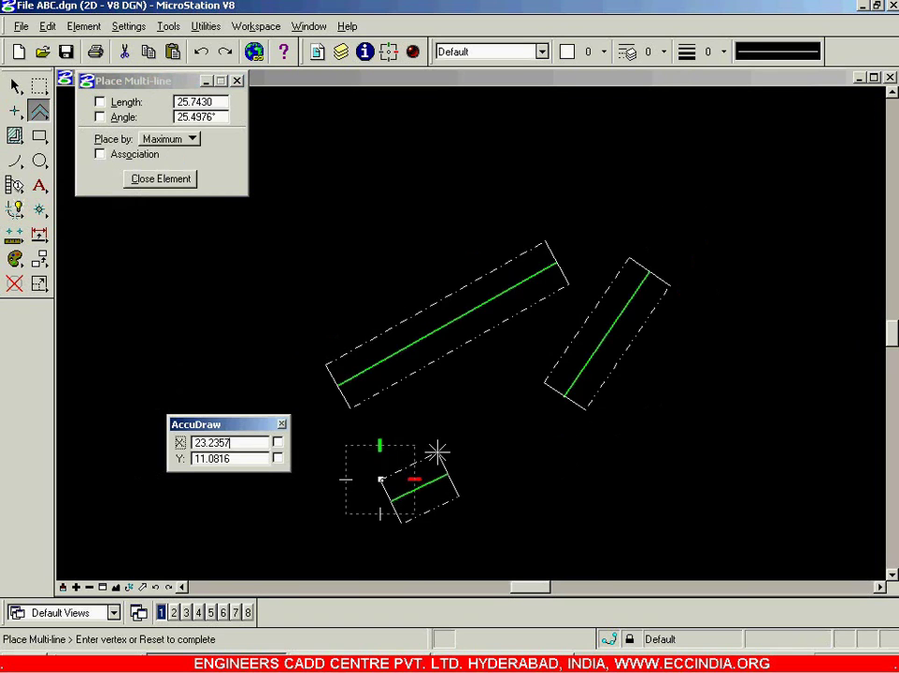
{"action": "scroll", "coordinate": [441, 449], "scroll_direction": "up", "scroll_amount": 3}
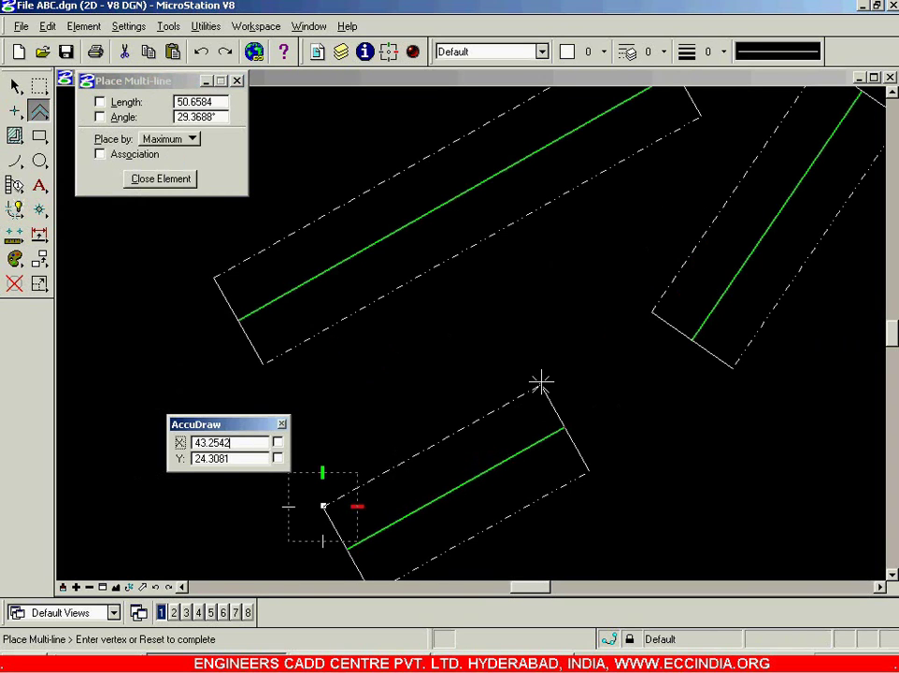
{"action": "left_click", "coordinate": [578, 303]}
{"action": "right_click", "coordinate": [572, 298]}
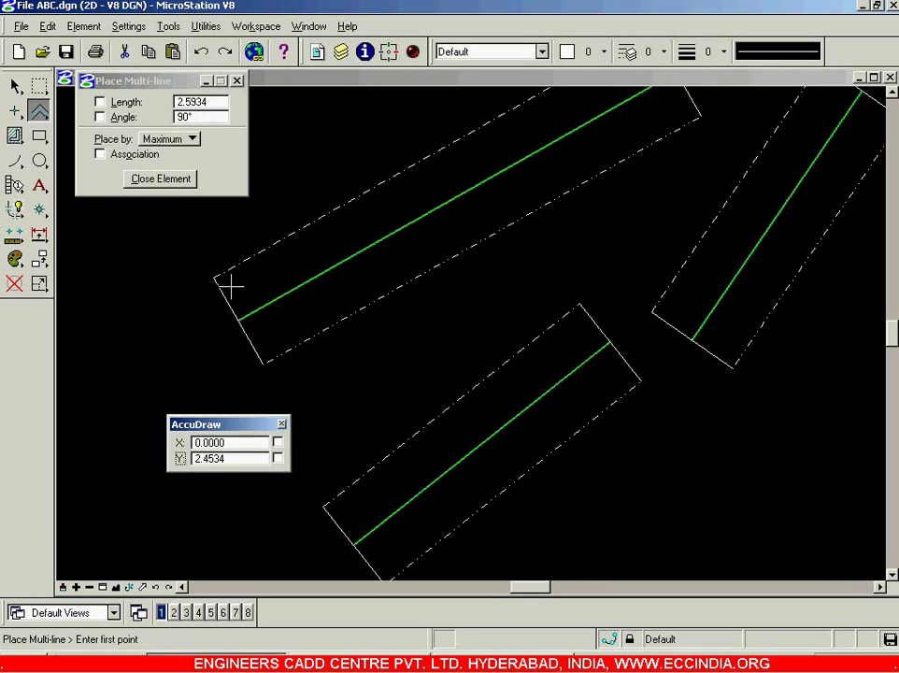
- Draw a rising single-segment multi-line placed by Minimum, below and to the right of the one placed by Maximum
{"action": "scroll", "coordinate": [393, 378], "scroll_direction": "down", "scroll_amount": 3}
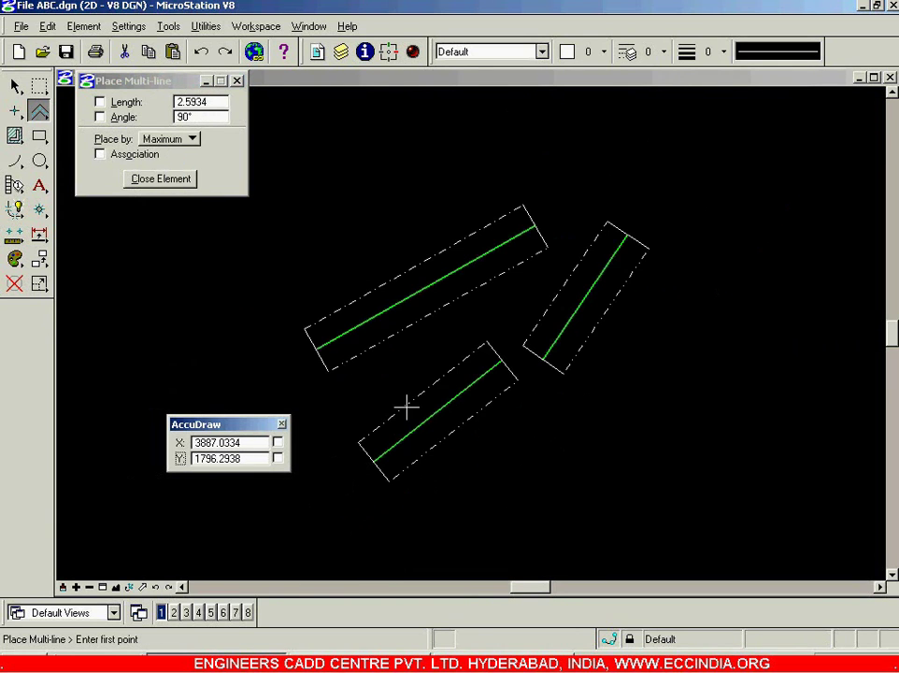
{"action": "scroll", "coordinate": [517, 514], "scroll_direction": "up", "scroll_amount": 3}
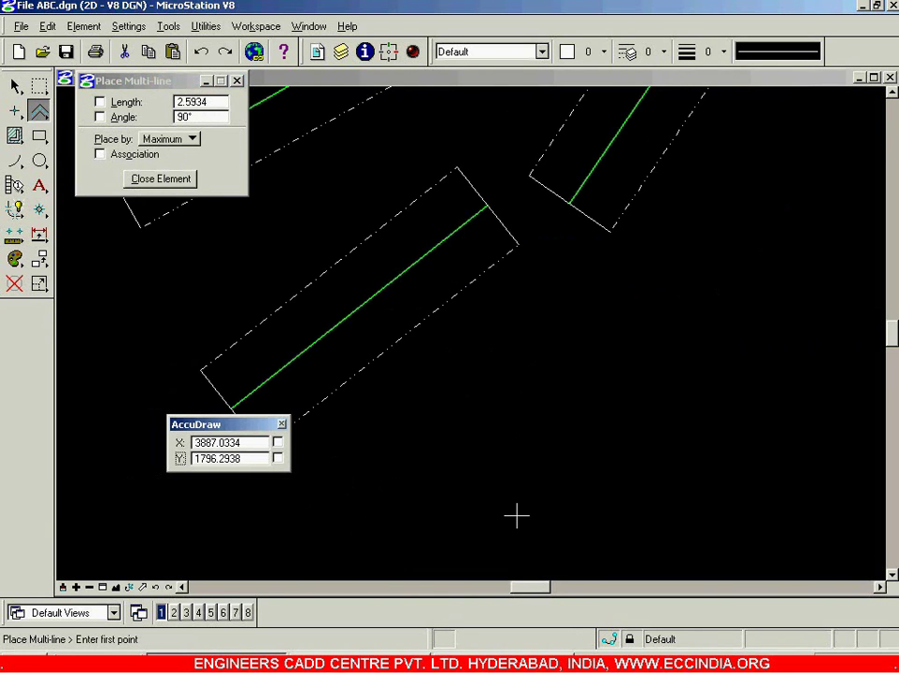
{"action": "left_click", "coordinate": [192, 138]}
{"action": "left_click", "coordinate": [180, 155]}
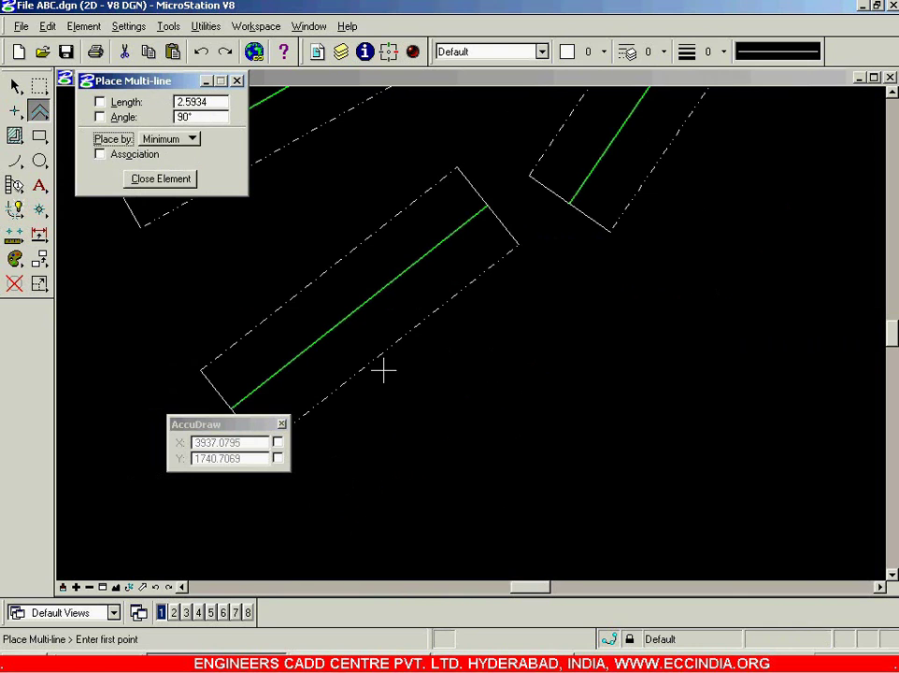
{"action": "left_click", "coordinate": [463, 521]}
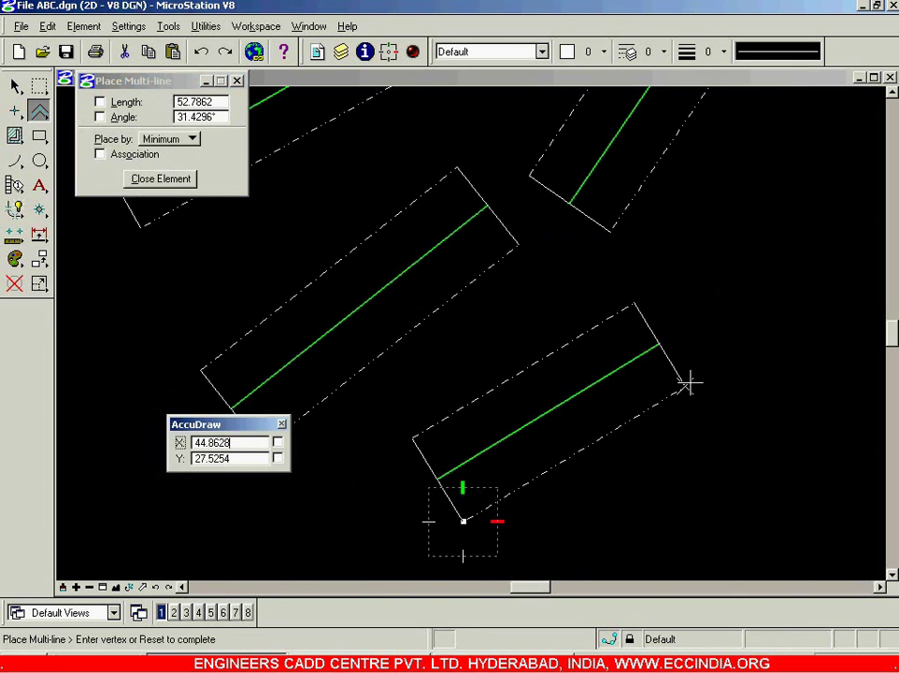
{"action": "left_click", "coordinate": [696, 377]}
{"action": "right_click", "coordinate": [618, 401]}
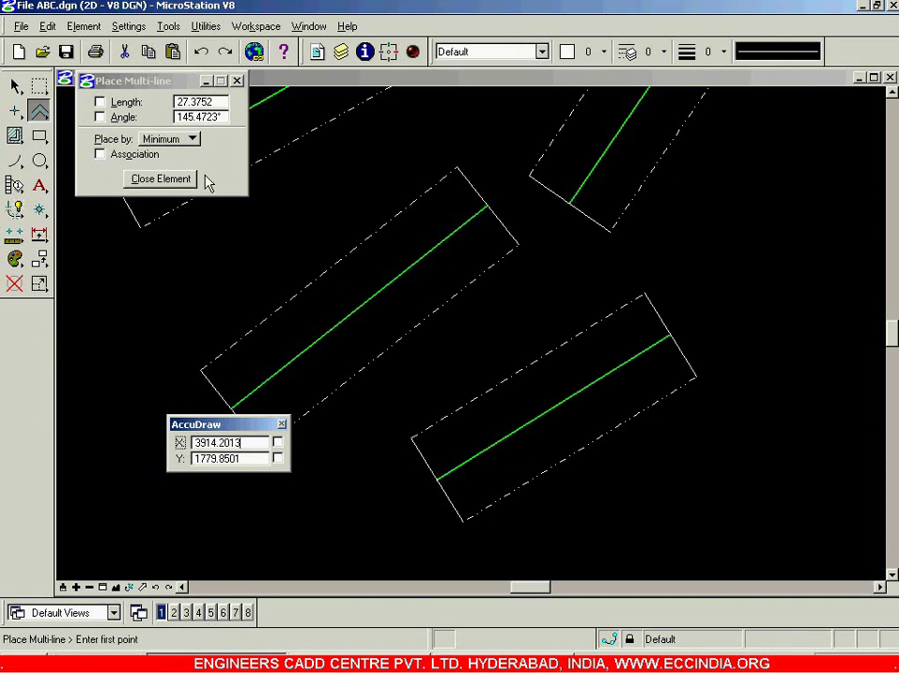
- Switch placement back to Work line and draw a single-segment multi-line toward the upper left in the empty area right of the others
{"action": "left_click", "coordinate": [186, 142]}
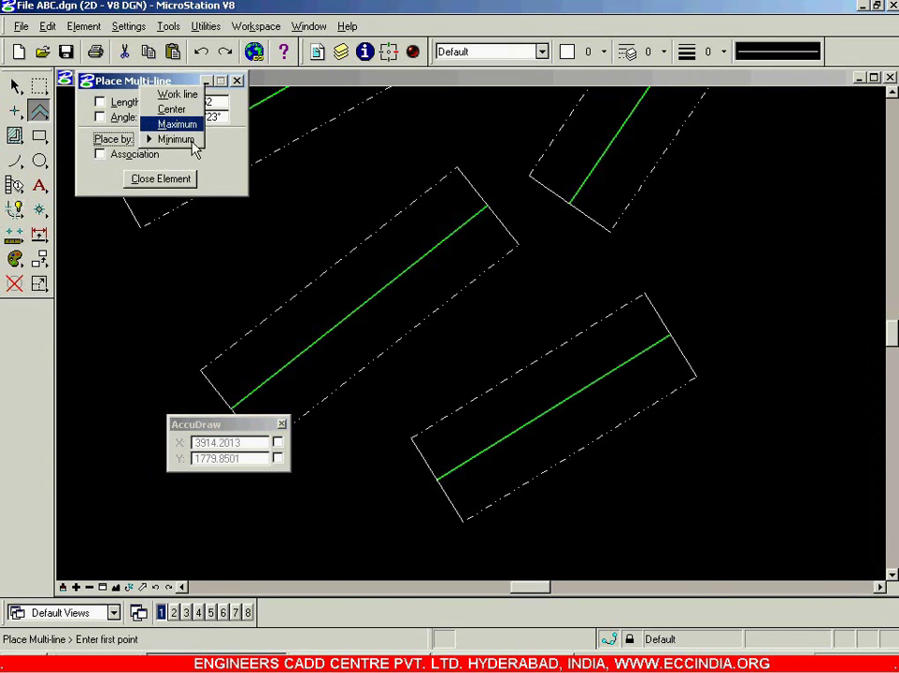
{"action": "left_click", "coordinate": [185, 96]}
{"action": "scroll", "coordinate": [560, 411], "scroll_direction": "down", "scroll_amount": 5}
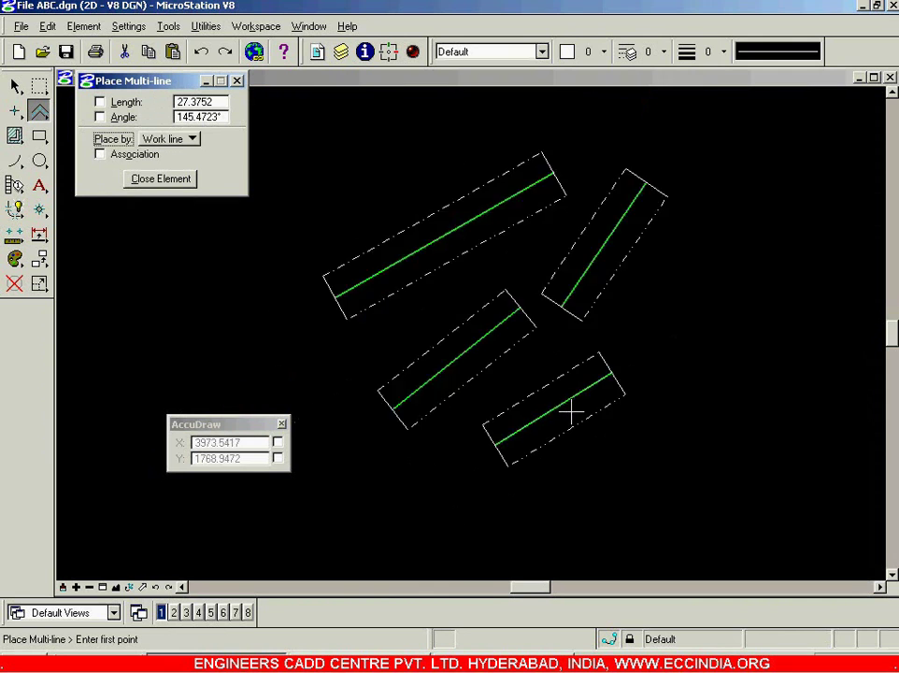
{"action": "scroll", "coordinate": [743, 412], "scroll_direction": "up", "scroll_amount": 5}
{"action": "left_click", "coordinate": [624, 433]}
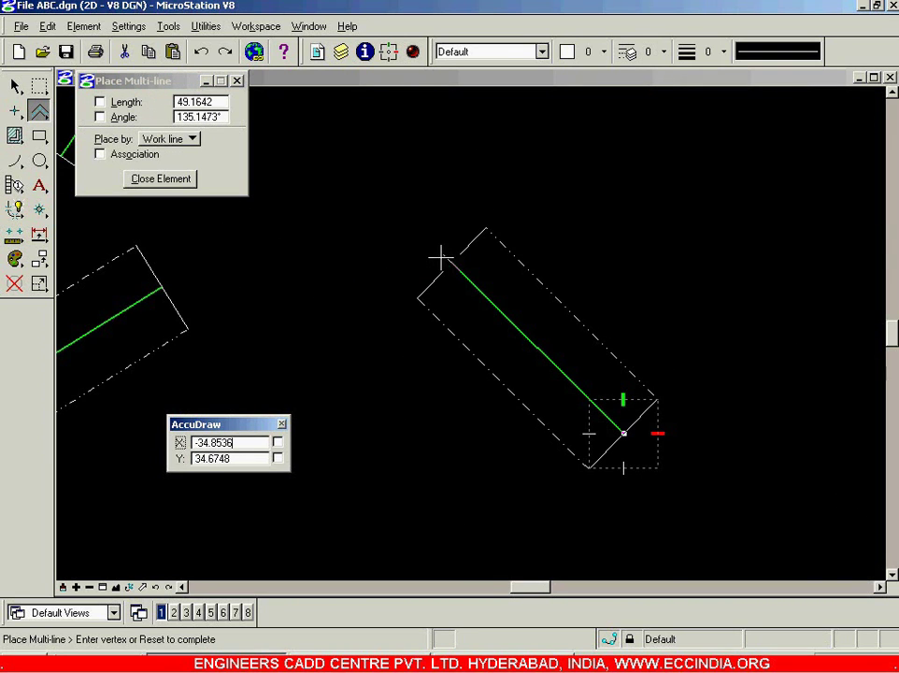
{"action": "left_click", "coordinate": [394, 224]}
{"action": "right_click", "coordinate": [394, 224]}
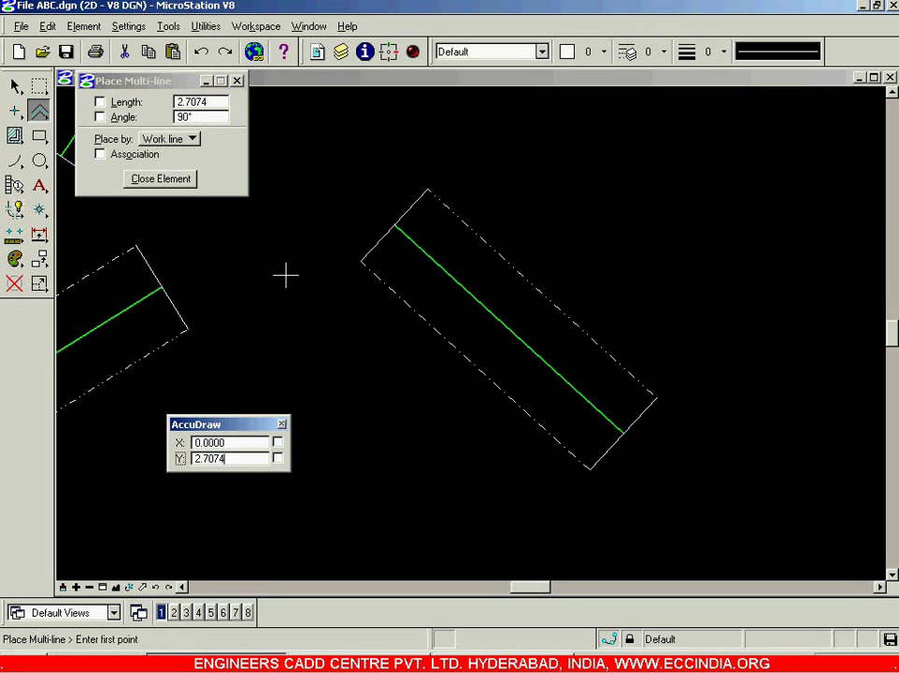
- Set the offset of the green line component to 2 in the multi-line definition and close the settings
{"action": "left_click", "coordinate": [83, 27]}
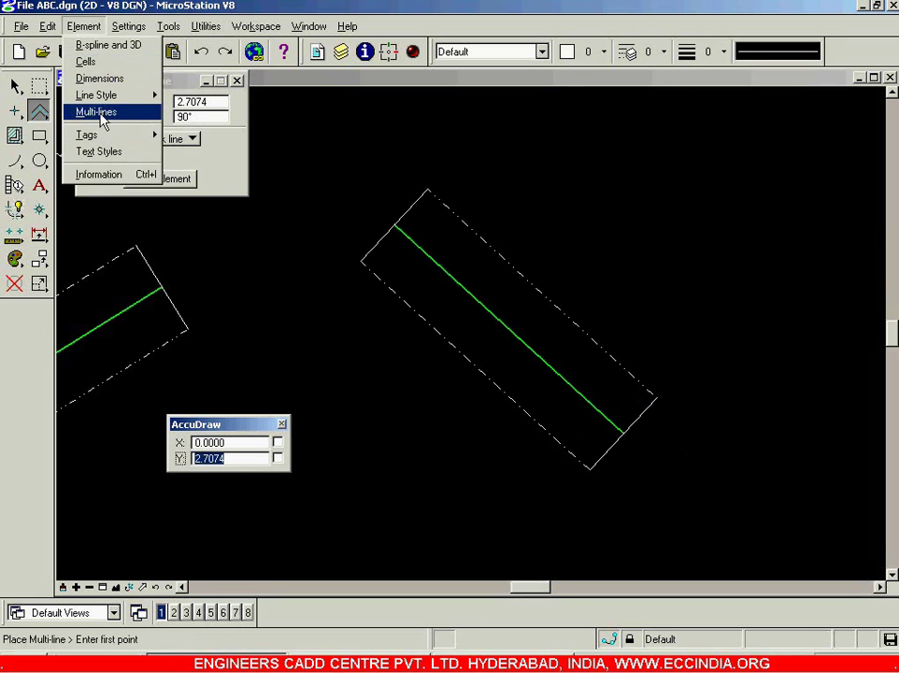
{"action": "left_click", "coordinate": [101, 114]}
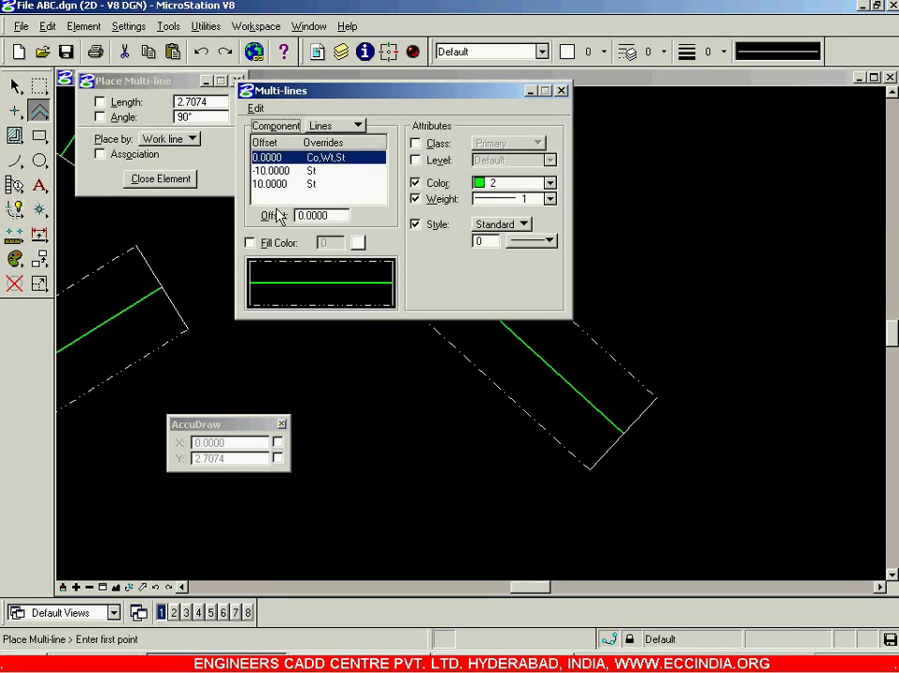
{"action": "left_click", "coordinate": [336, 218]}
{"action": "type", "text": "2"}
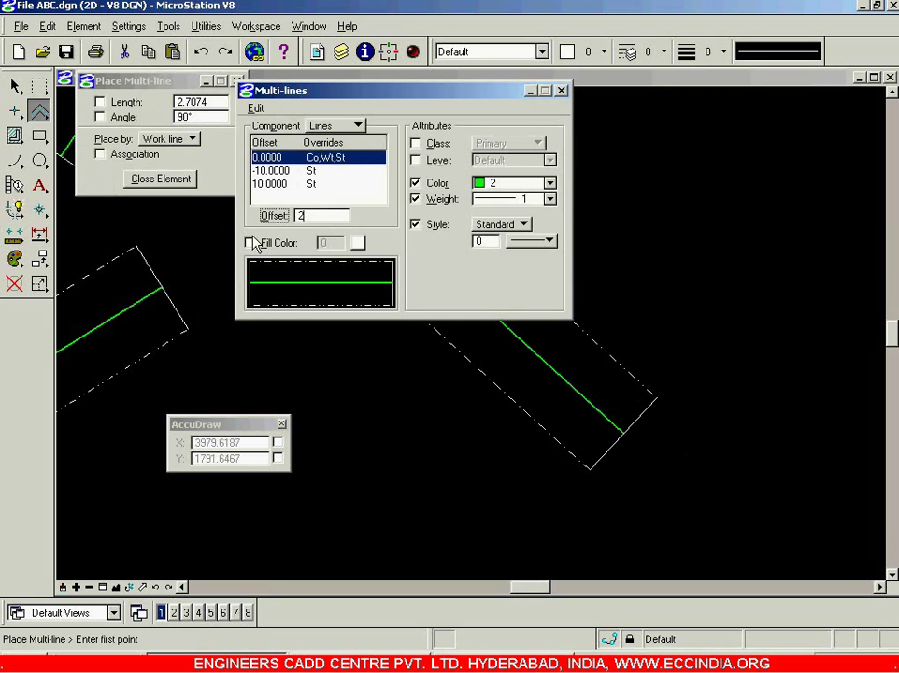
{"action": "key", "text": "Return"}
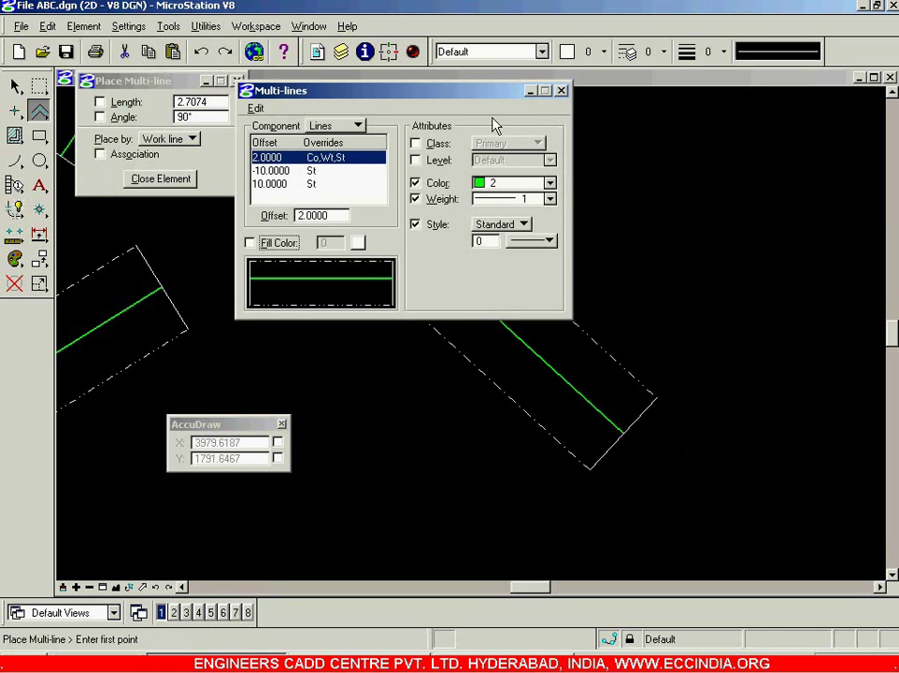
{"action": "left_click", "coordinate": [561, 90]}
{"action": "left_click", "coordinate": [798, 399]}
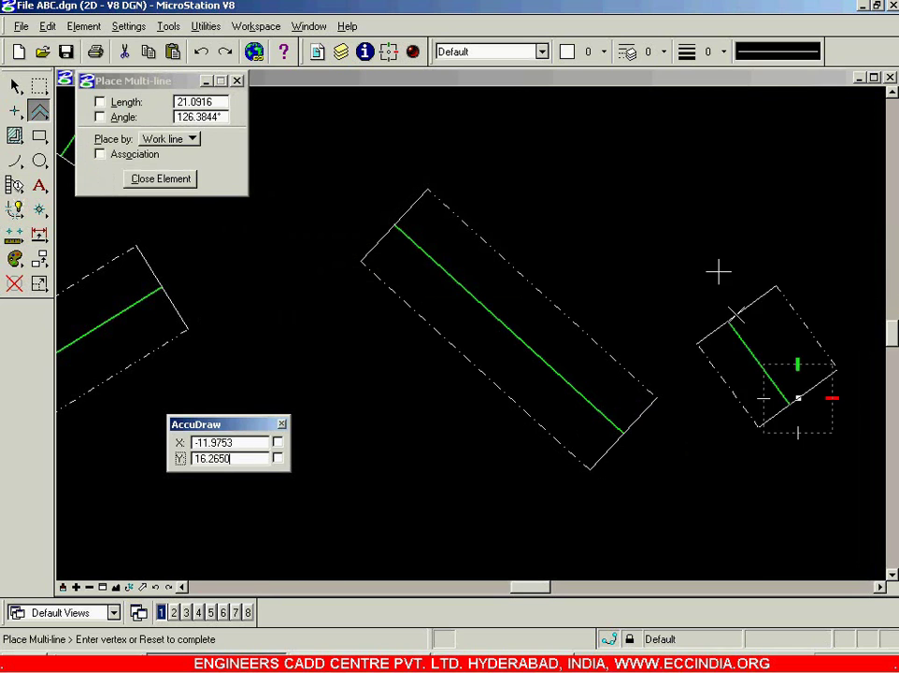
{"action": "scroll", "coordinate": [687, 227], "scroll_direction": "up", "scroll_amount": 3}
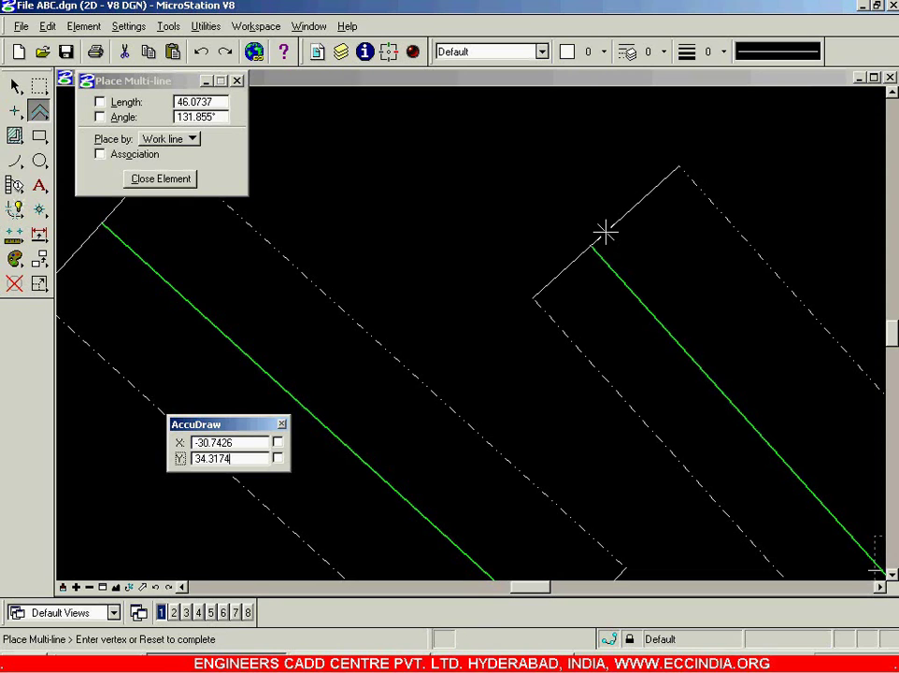
{"action": "right_click", "coordinate": [605, 232]}
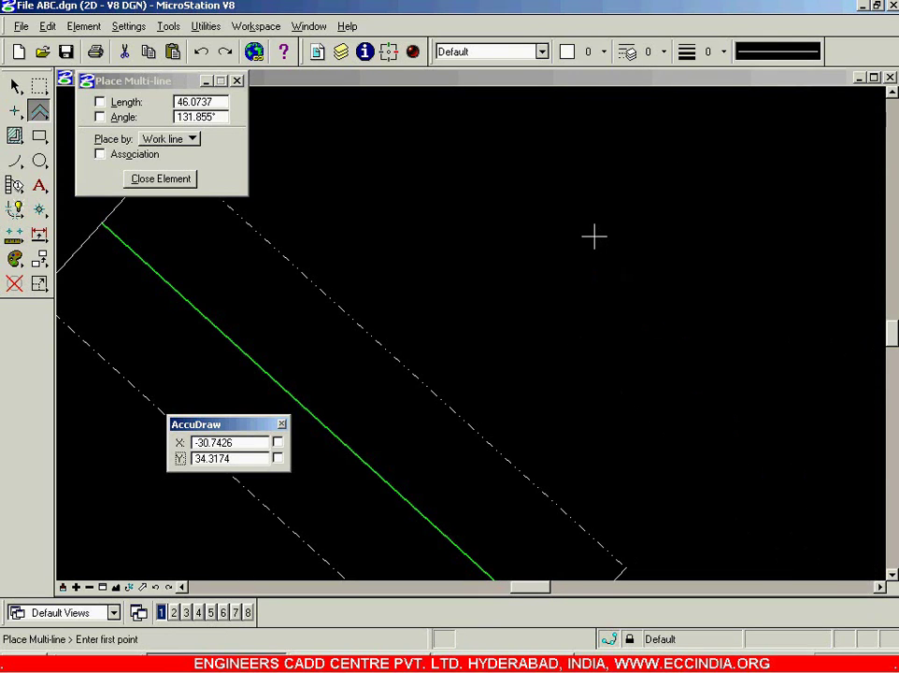
- Set the offset of the line component at -10 to 20 in the multi-line definition and close the settings
{"action": "left_click", "coordinate": [83, 26]}
{"action": "left_click", "coordinate": [96, 111]}
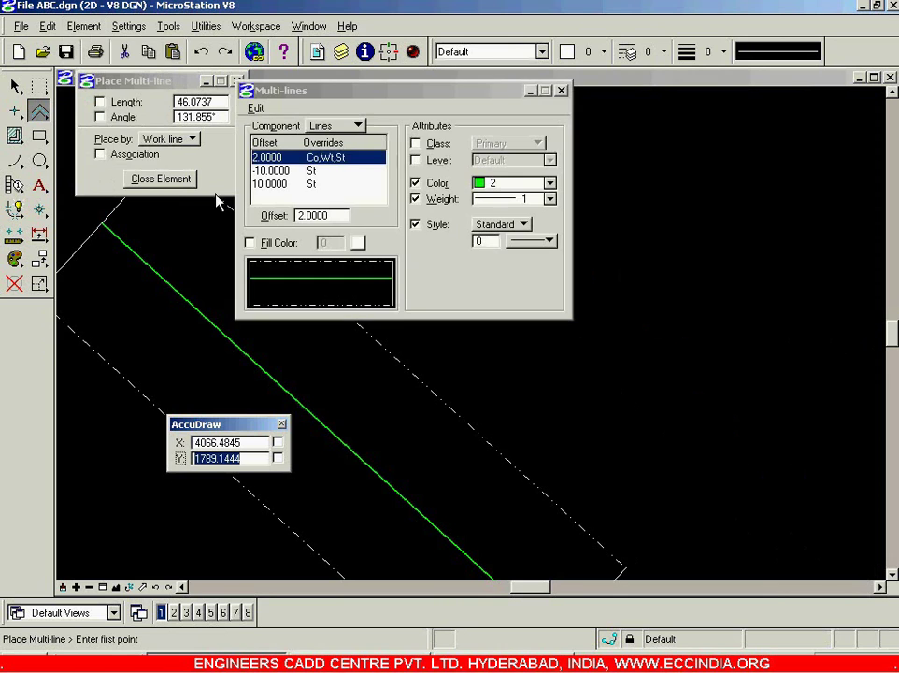
{"action": "left_click", "coordinate": [324, 172]}
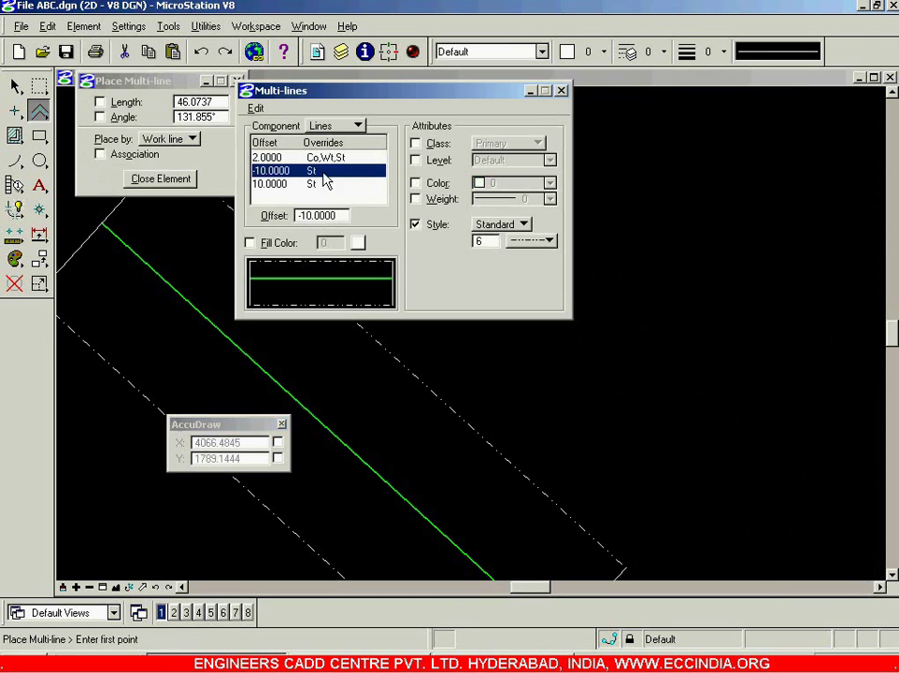
{"action": "double_click", "coordinate": [298, 216]}
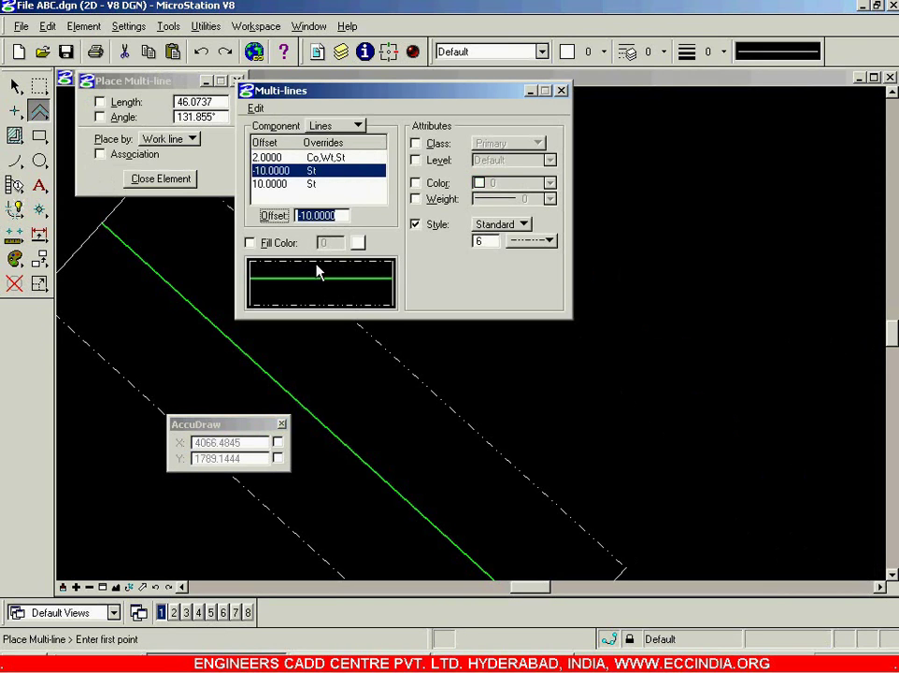
{"action": "type", "text": "20"}
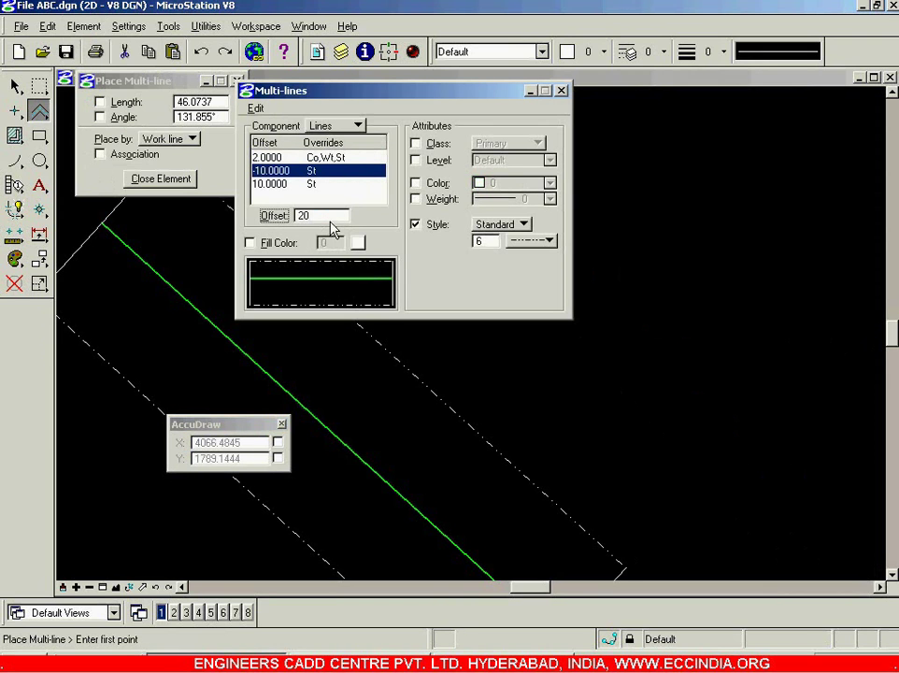
{"action": "key", "text": "Tab"}
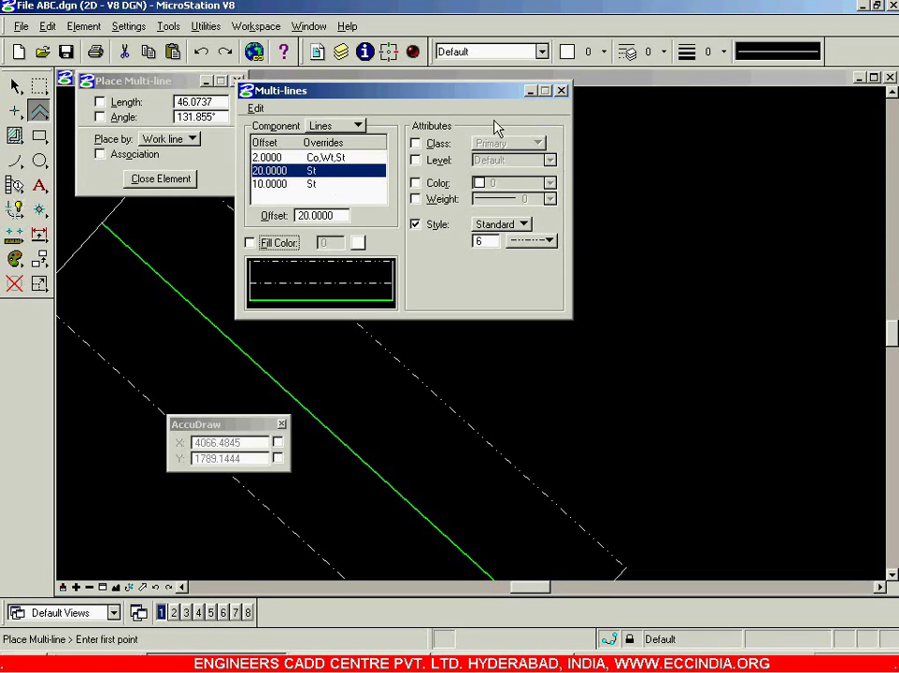
{"action": "left_click", "coordinate": [561, 90]}
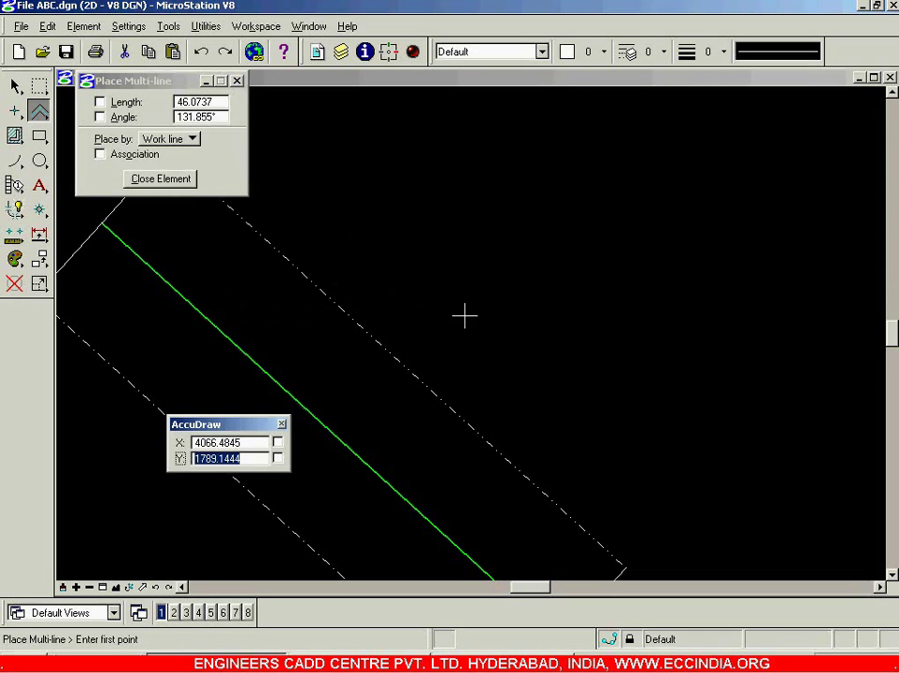
- Draw a two-segment multi-line above the last one, nearly horizontal and bending down into a second segment about 12 units long
{"action": "left_click", "coordinate": [405, 273]}
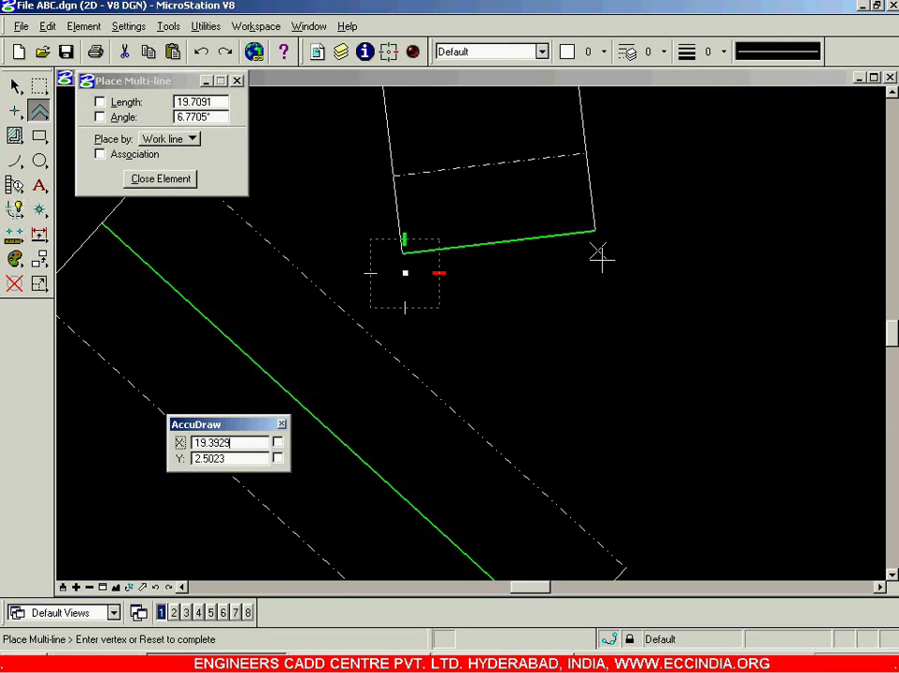
{"action": "scroll", "coordinate": [598, 255], "scroll_direction": "down", "scroll_amount": 1}
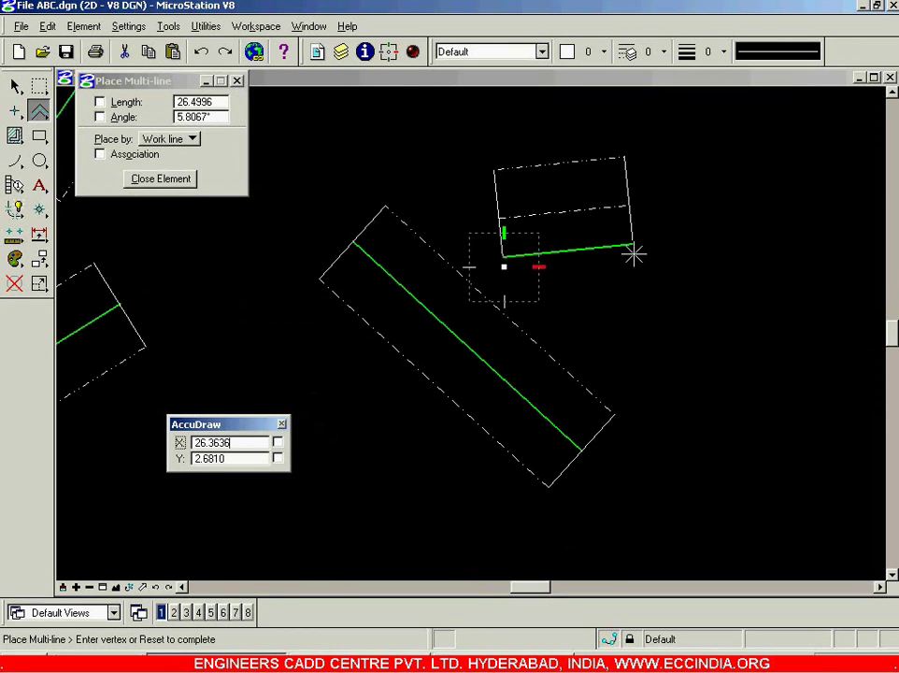
{"action": "scroll", "coordinate": [634, 252], "scroll_direction": "up", "scroll_amount": 2}
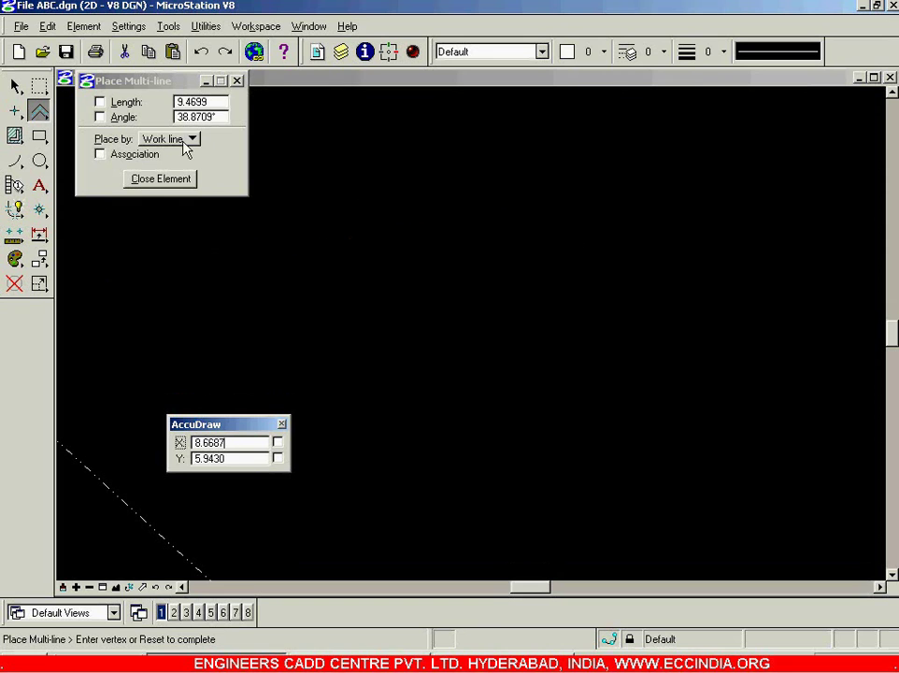
{"action": "left_click", "coordinate": [582, 273]}
{"action": "scroll", "coordinate": [649, 347], "scroll_direction": "down", "scroll_amount": 2}
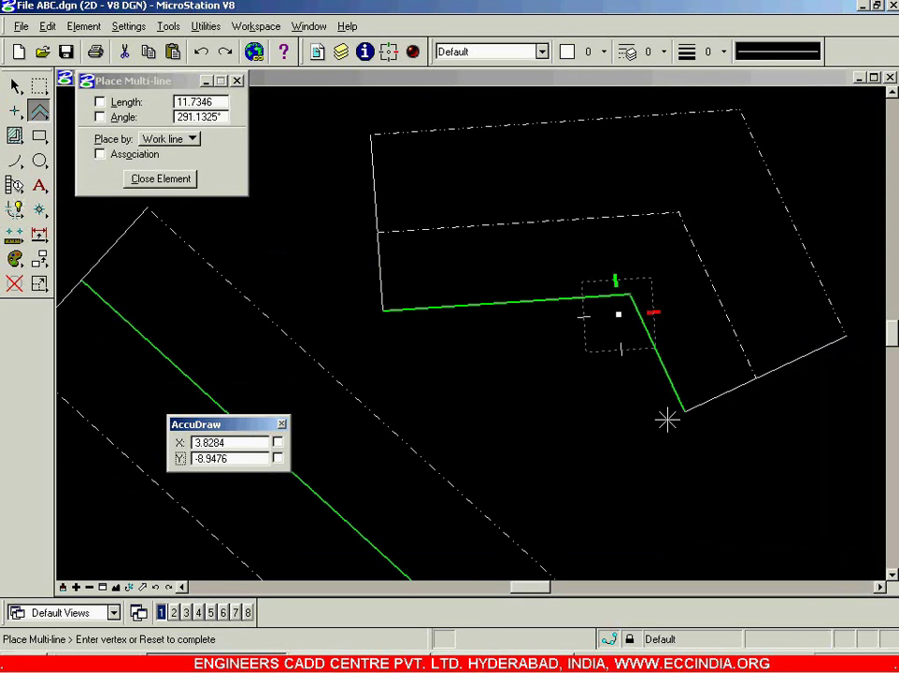
{"action": "left_click", "coordinate": [667, 420]}
{"action": "right_click", "coordinate": [667, 421]}
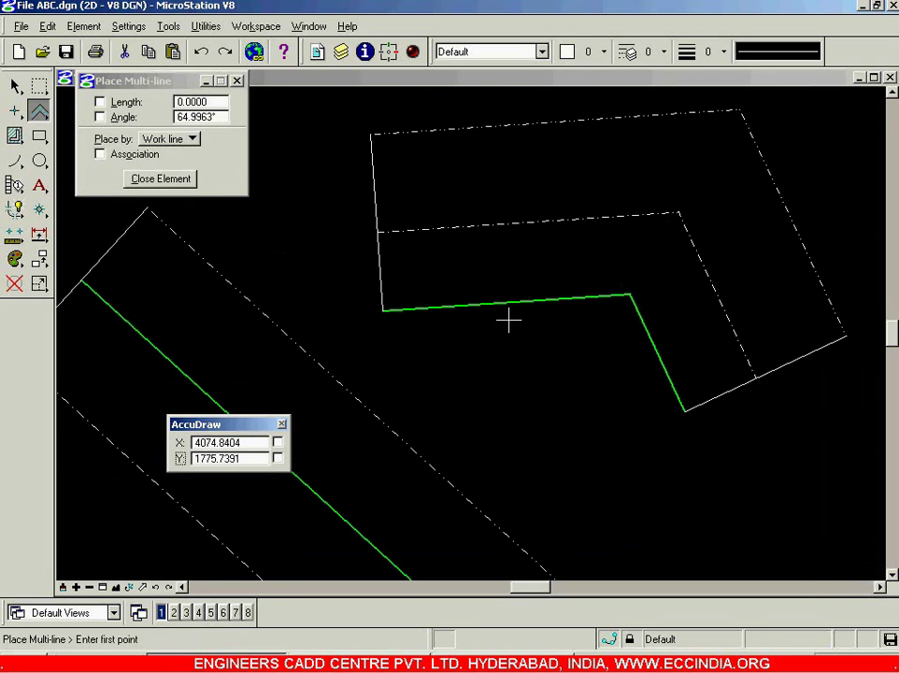
- Set the offset of the green line component to 5 in the multi-line definition and close the settings
{"action": "left_click", "coordinate": [83, 26]}
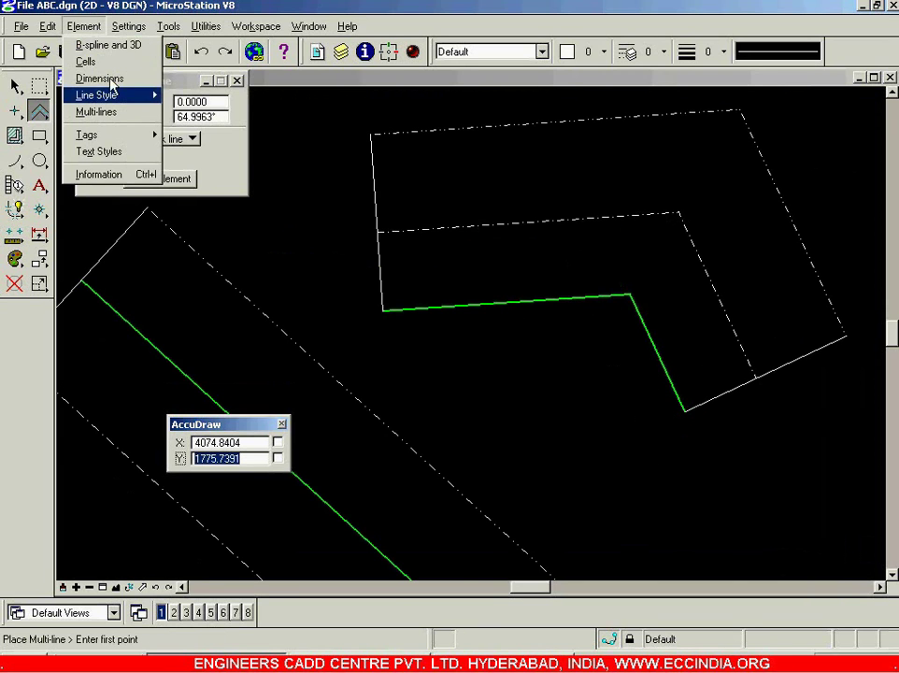
{"action": "left_click", "coordinate": [97, 112]}
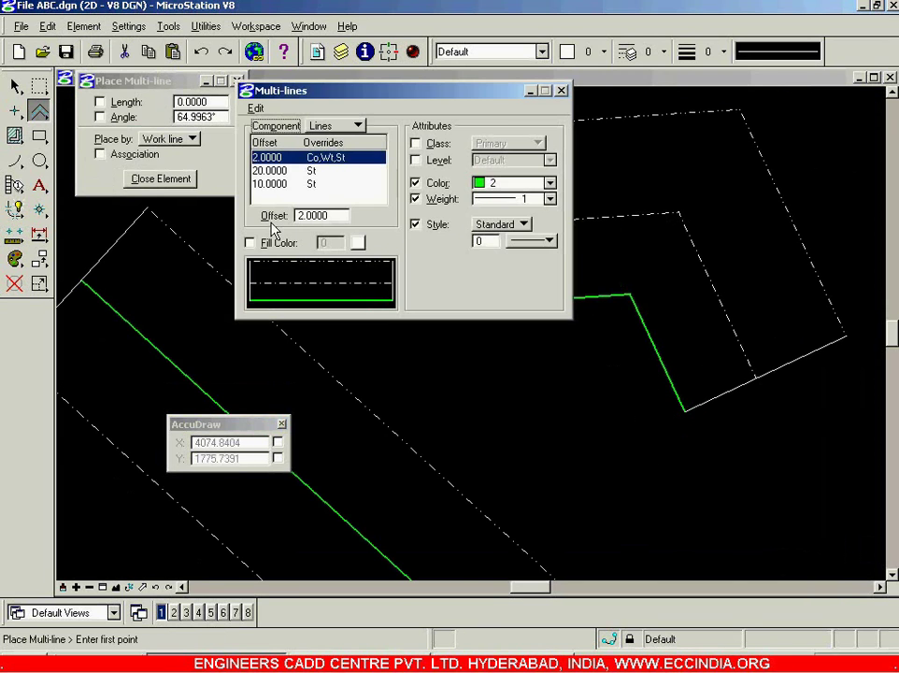
{"action": "left_click", "coordinate": [338, 216]}
{"action": "type", "text": "5"}
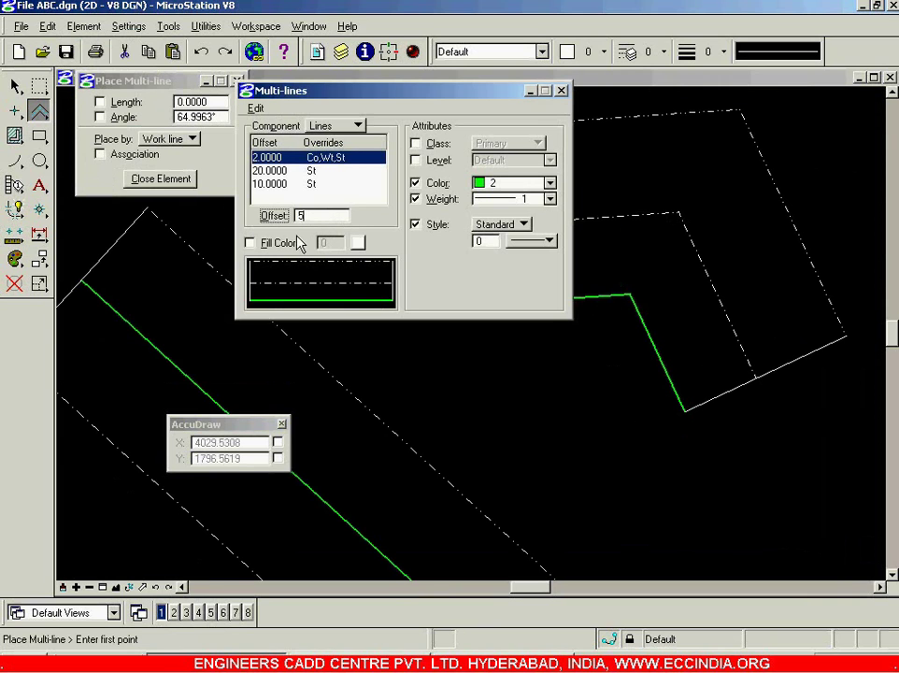
{"action": "key", "text": "Return"}
{"action": "left_click", "coordinate": [560, 92]}
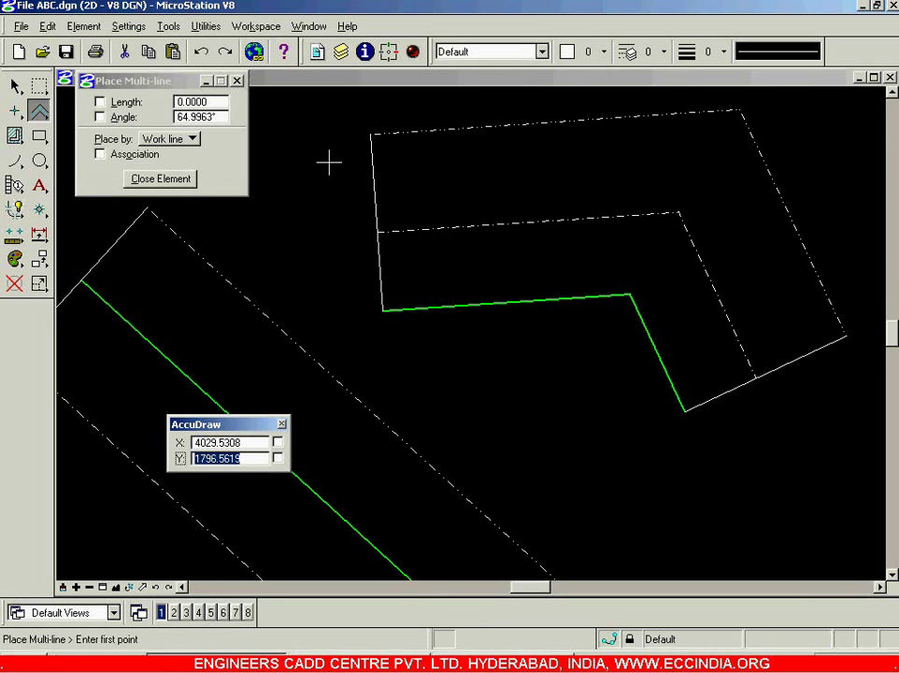
- Draw a single-segment multi-line by Work line above the bent one, rising gently toward the upper right
{"action": "scroll", "coordinate": [552, 327], "scroll_direction": "down", "scroll_amount": 4}
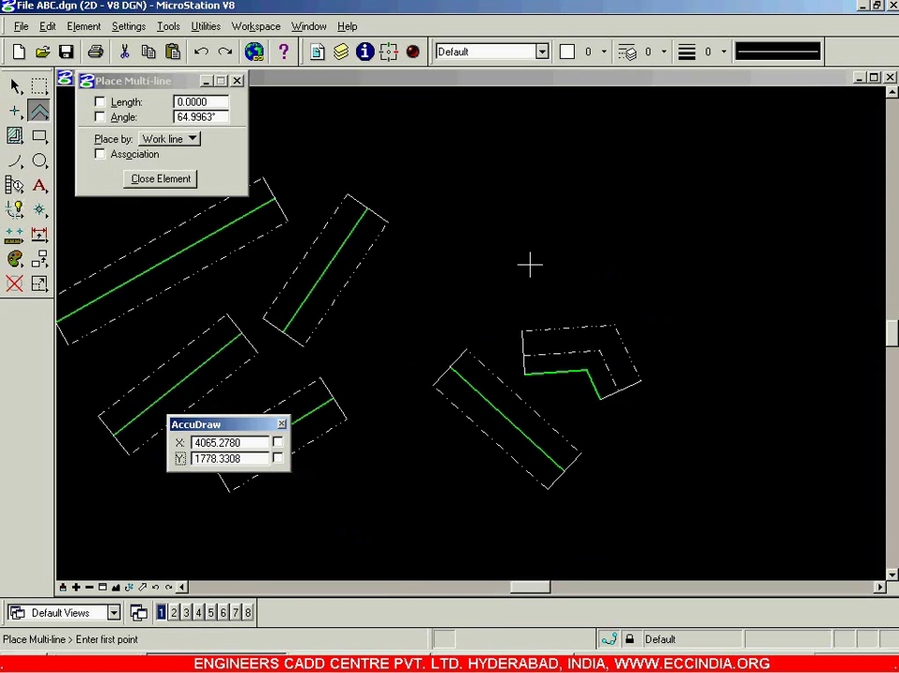
{"action": "scroll", "coordinate": [545, 278], "scroll_direction": "up", "scroll_amount": 2}
{"action": "left_click", "coordinate": [484, 326]}
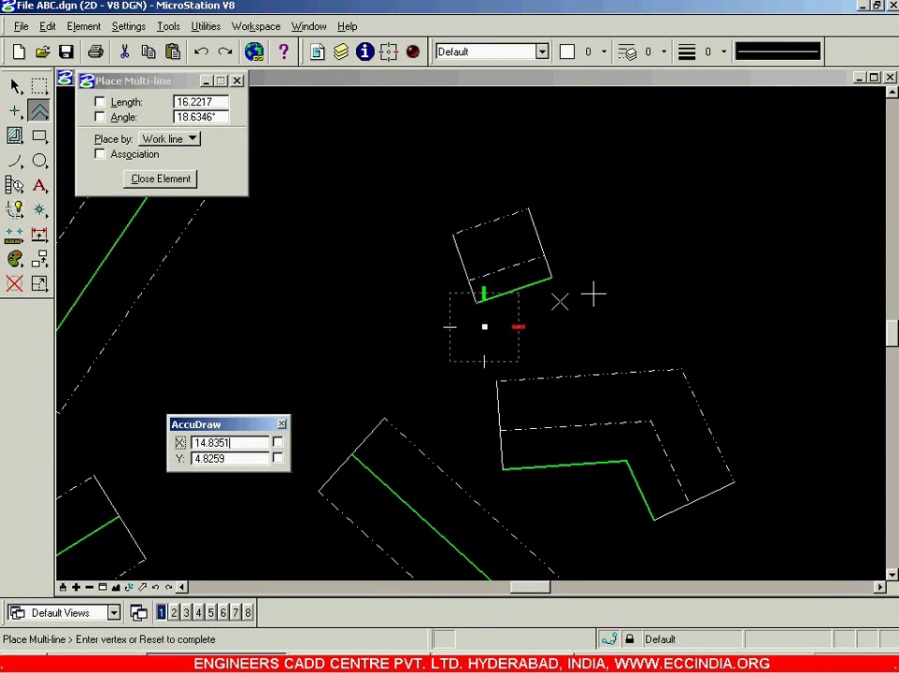
{"action": "scroll", "coordinate": [601, 293], "scroll_direction": "up", "scroll_amount": 3}
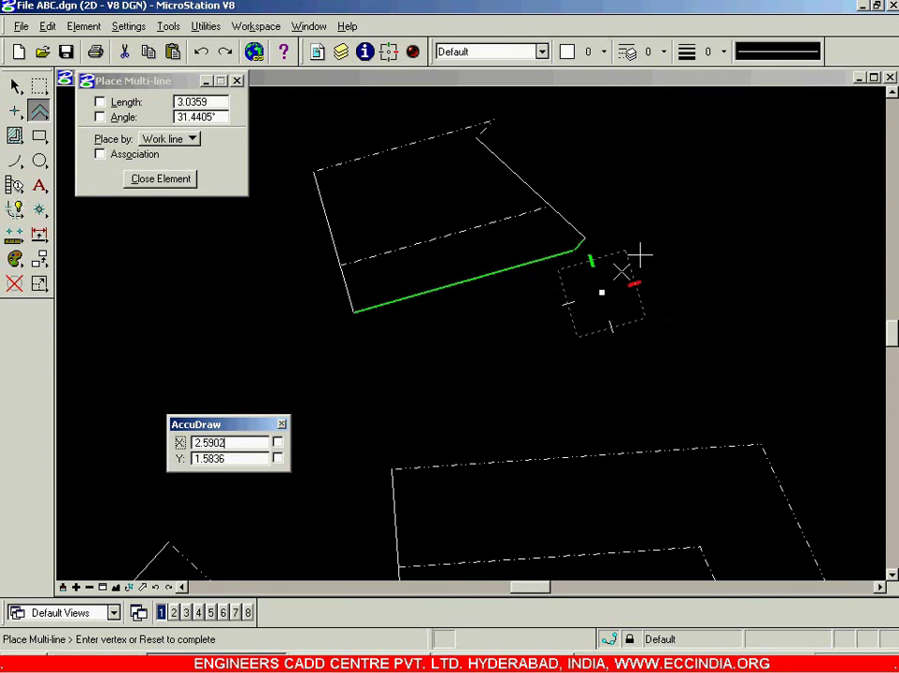
{"action": "right_click", "coordinate": [638, 255]}
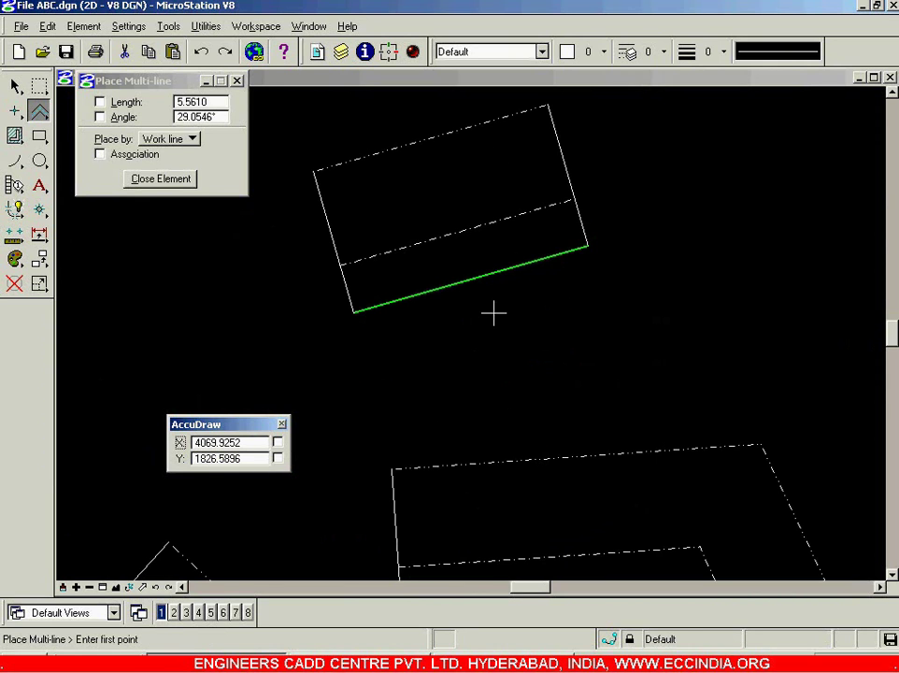
- Switch placement to Center and draw a two-segment multi-line in the empty area, running to the upper left and bending down-left for about 16.6 units
{"action": "left_click", "coordinate": [193, 140]}
{"action": "left_click", "coordinate": [177, 155]}
{"action": "scroll", "coordinate": [653, 338], "scroll_direction": "down", "scroll_amount": 1}
{"action": "scroll", "coordinate": [654, 339], "scroll_direction": "down", "scroll_amount": 1}
{"action": "scroll", "coordinate": [607, 238], "scroll_direction": "up", "scroll_amount": 1}
{"action": "scroll", "coordinate": [486, 250], "scroll_direction": "up", "scroll_amount": 1}
{"action": "scroll", "coordinate": [373, 268], "scroll_direction": "down", "scroll_amount": 1}
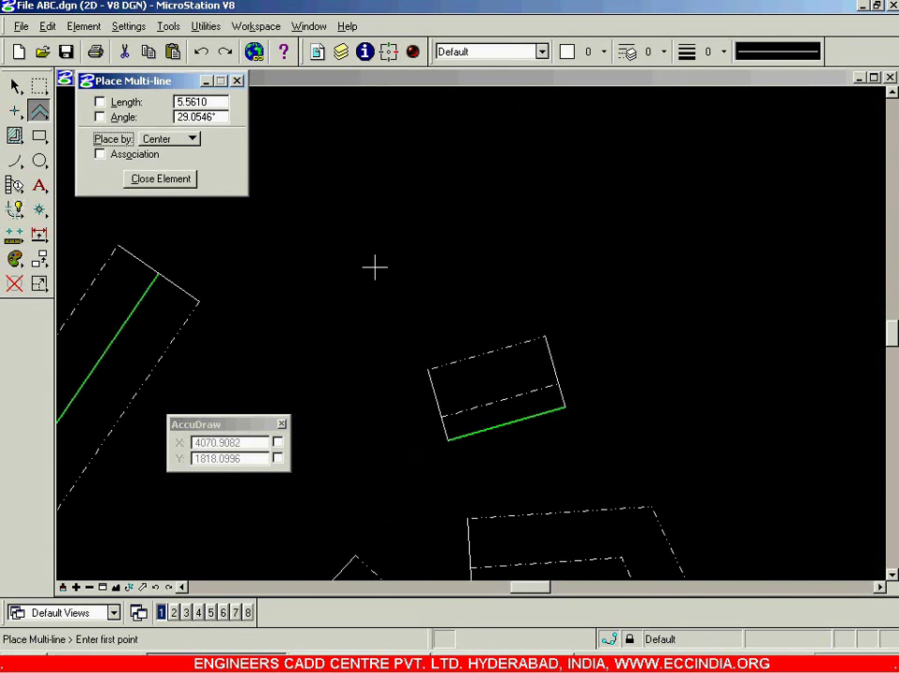
{"action": "scroll", "coordinate": [356, 253], "scroll_direction": "down", "scroll_amount": 1}
{"action": "scroll", "coordinate": [630, 297], "scroll_direction": "up", "scroll_amount": 1}
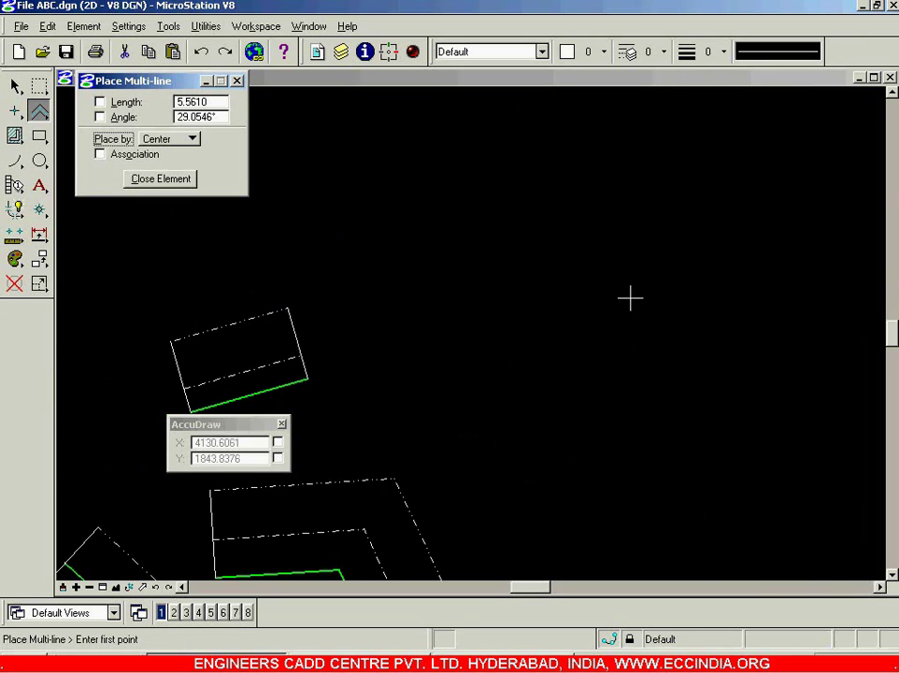
{"action": "left_click", "coordinate": [629, 424]}
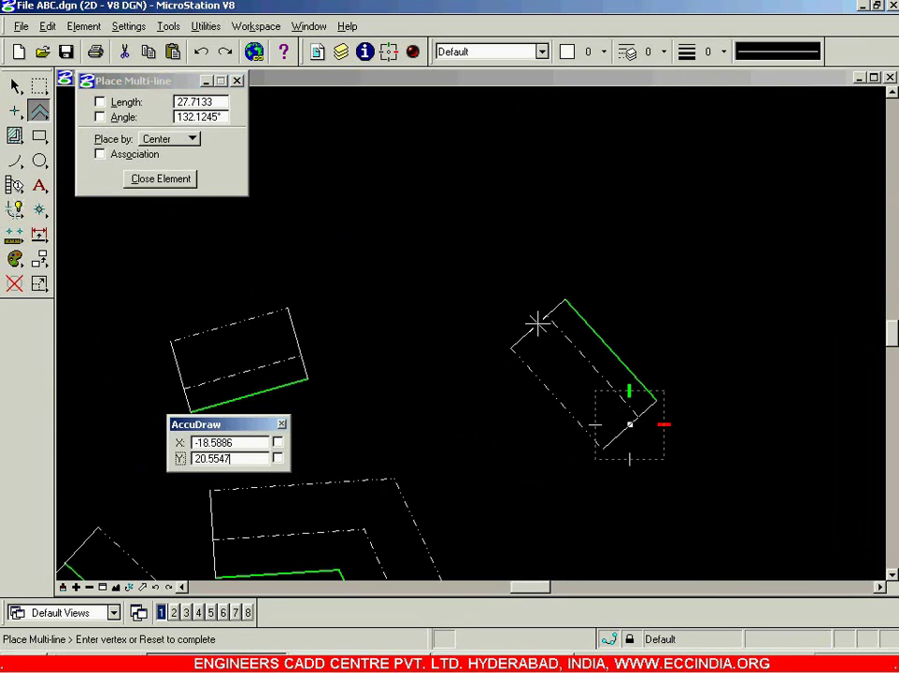
{"action": "left_click", "coordinate": [475, 261]}
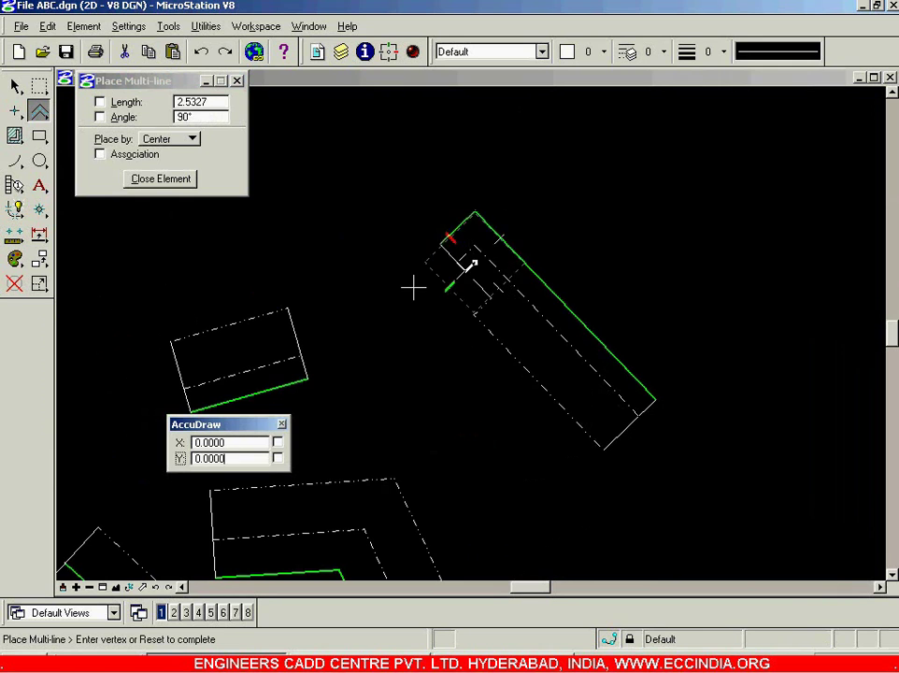
{"action": "scroll", "coordinate": [403, 282], "scroll_direction": "up", "scroll_amount": 2}
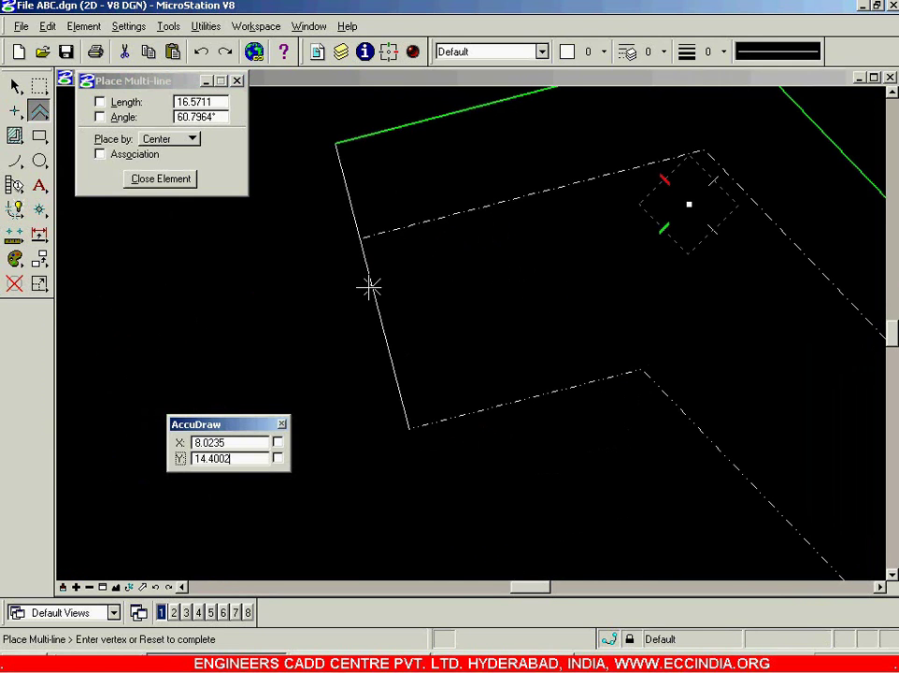
{"action": "left_click", "coordinate": [365, 290]}
{"action": "right_click", "coordinate": [365, 290]}
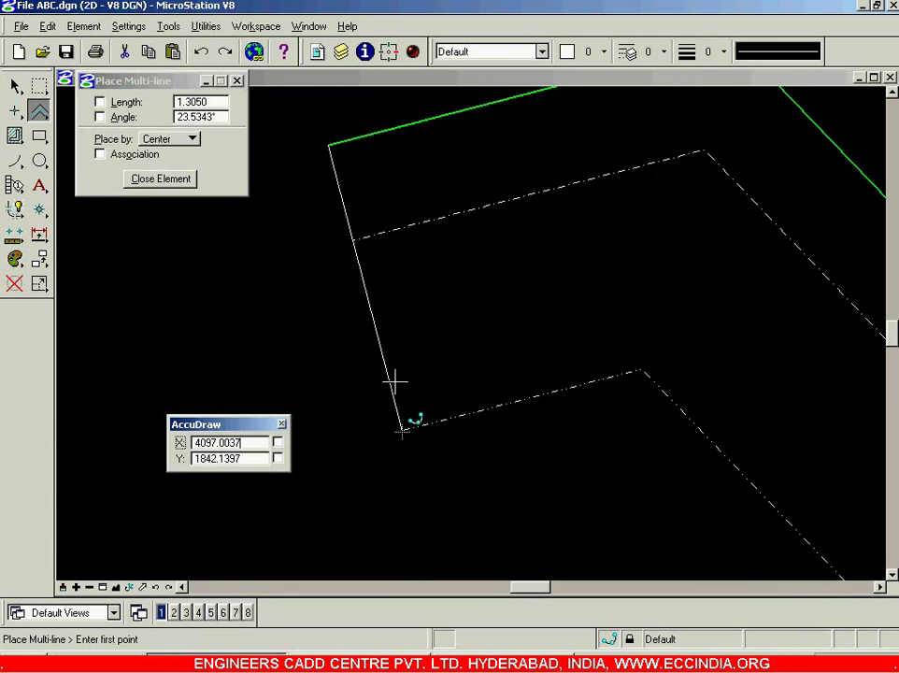
- Draw a single-segment multi-line by Center above the bent one, sloping up toward the upper left
{"action": "scroll", "coordinate": [402, 326], "scroll_direction": "down", "scroll_amount": 3}
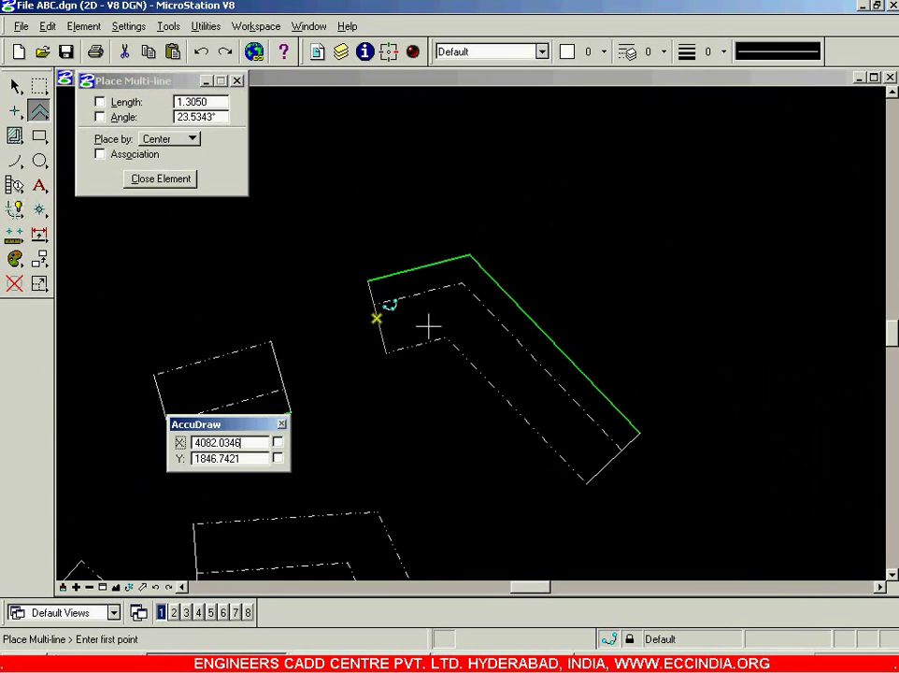
{"action": "left_click", "coordinate": [673, 280]}
{"action": "left_click", "coordinate": [489, 184]}
{"action": "right_click", "coordinate": [425, 181]}
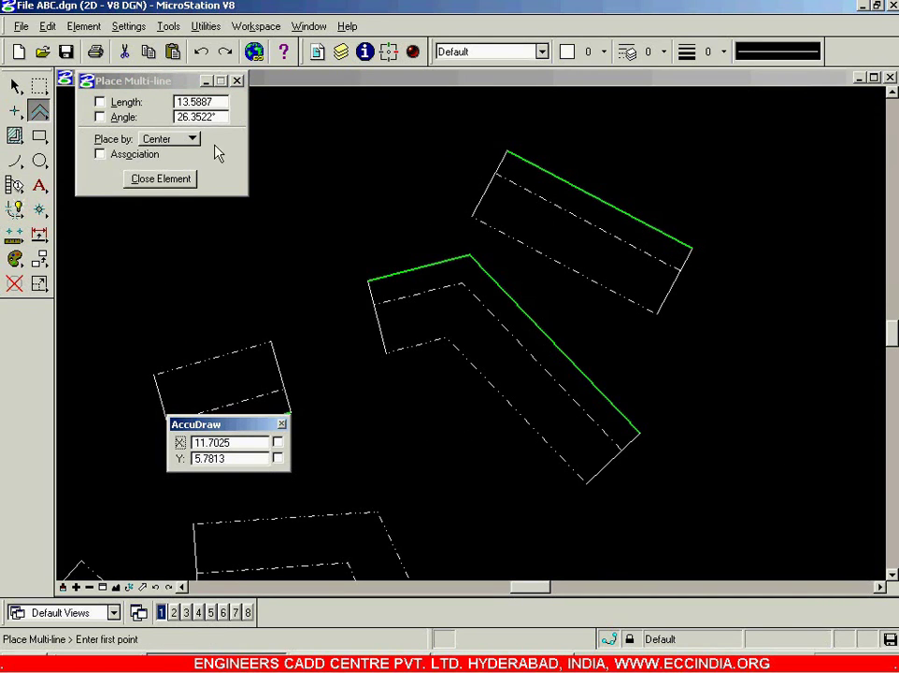
- Open the Place by choices for the next multi-line
{"action": "left_click", "coordinate": [194, 139]}
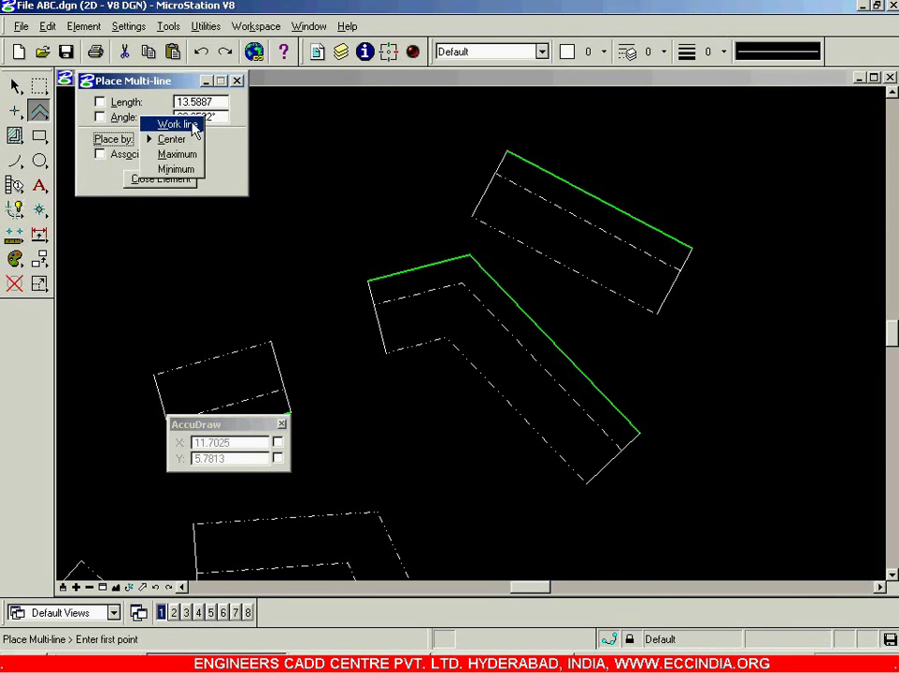